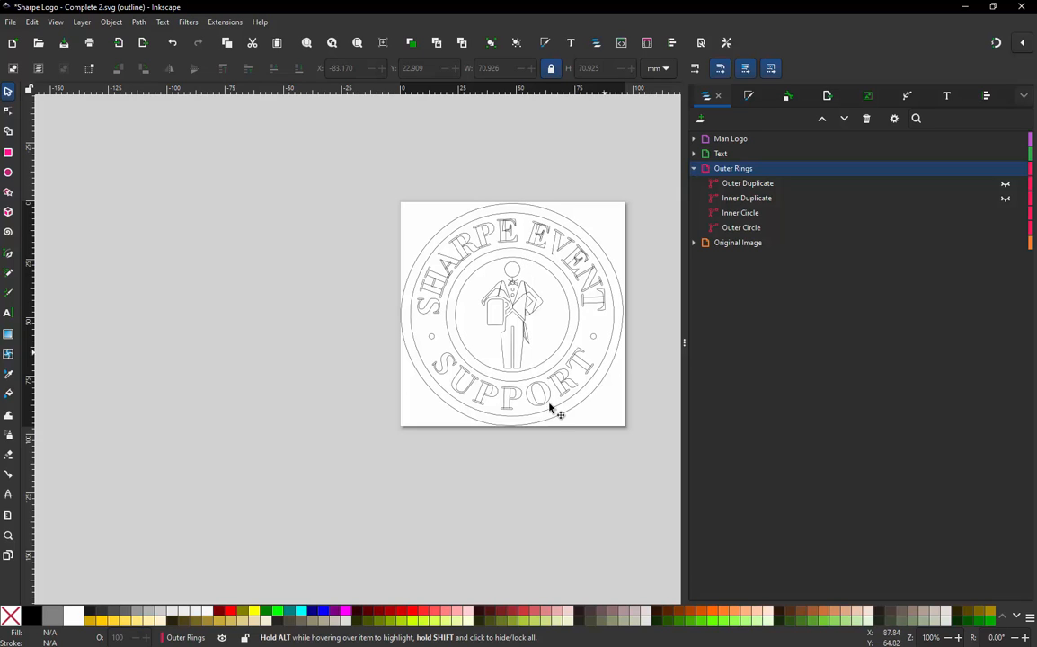
Step: Hide the Inner Circle and Outer Circle rings and show the Inner Duplicate and Outer Duplicate in the Outer Rings layer
scroll(620, 300, "up", 1)
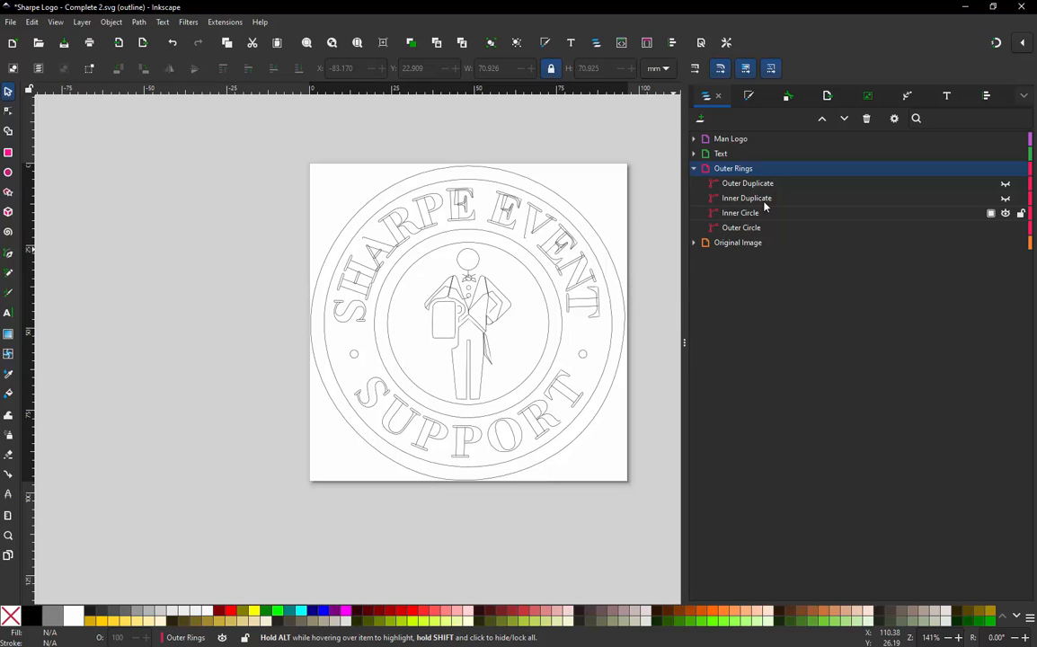
mouse_move(759, 205)
left_click(1005, 214)
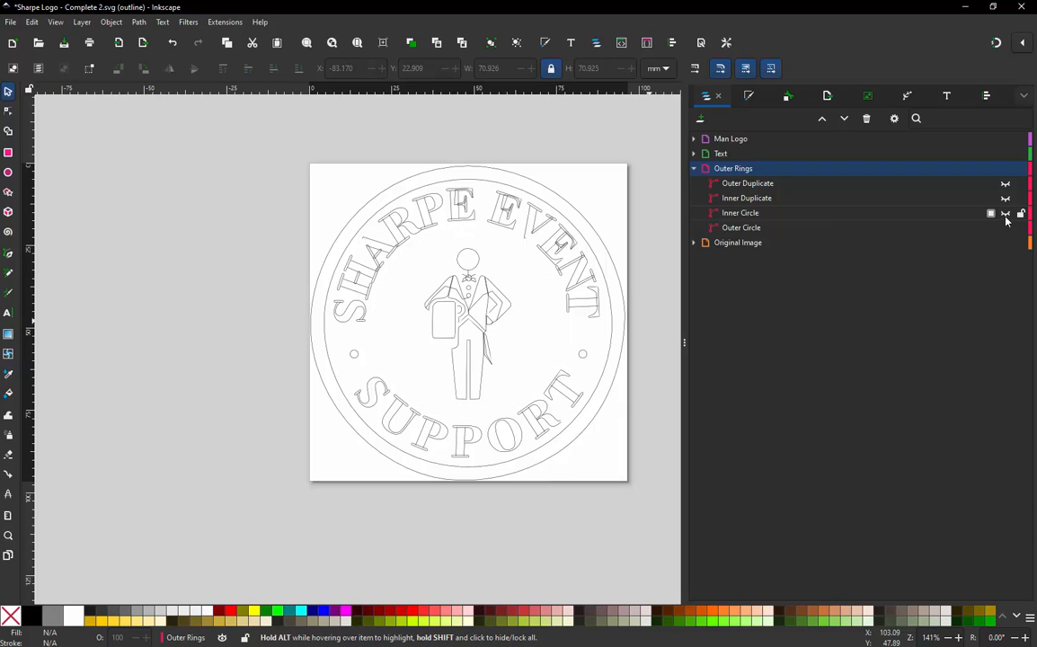
left_click(1005, 228)
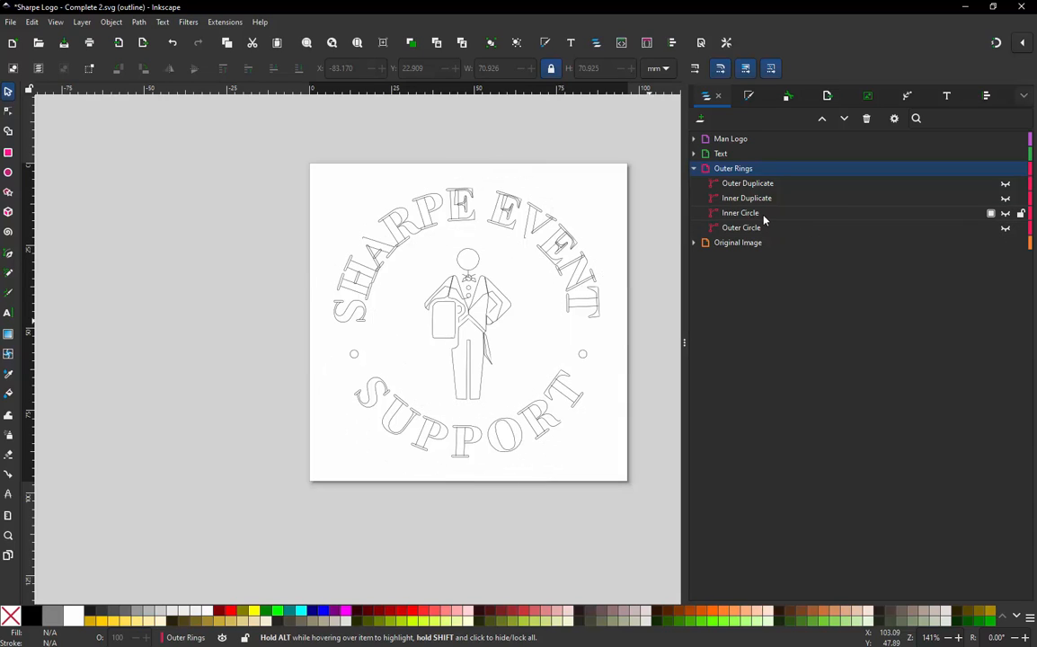
left_click(1005, 198)
left_click(1006, 183)
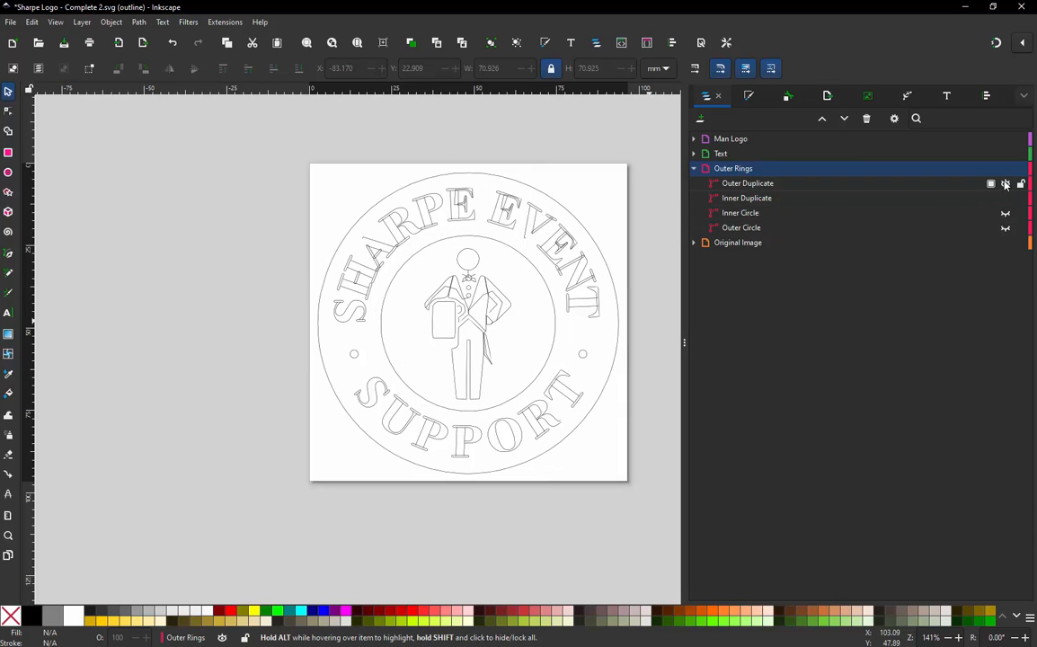
Step: Select the Outer Duplicate, hide both duplicates, show the Inner Circle and Outer Circle again, and clear the selection
left_click(552, 201)
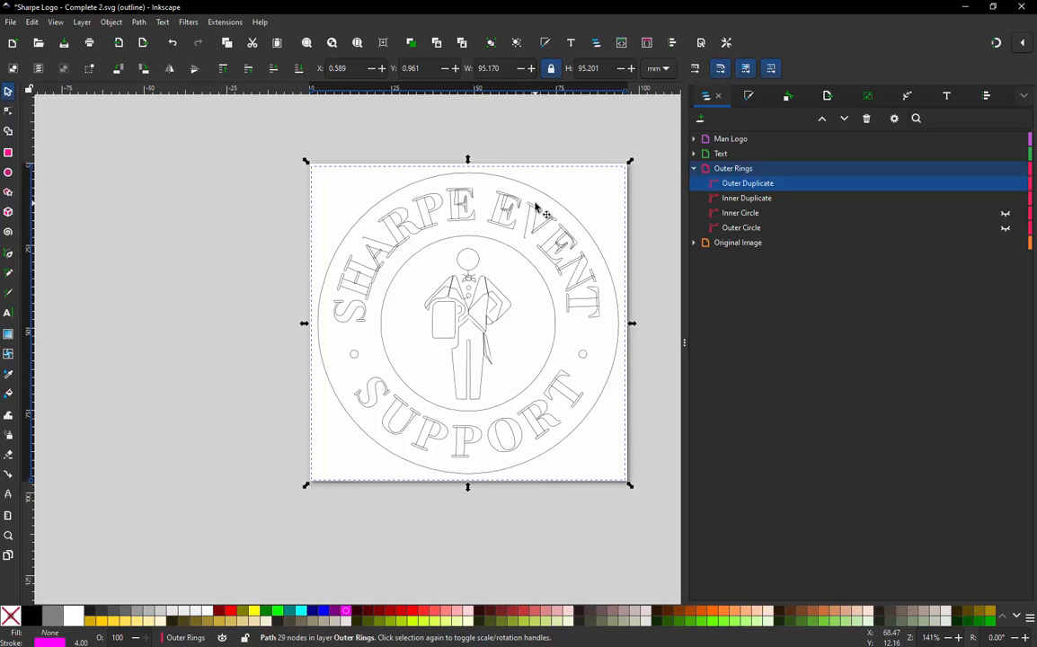
left_click(1005, 183)
left_click(1005, 197)
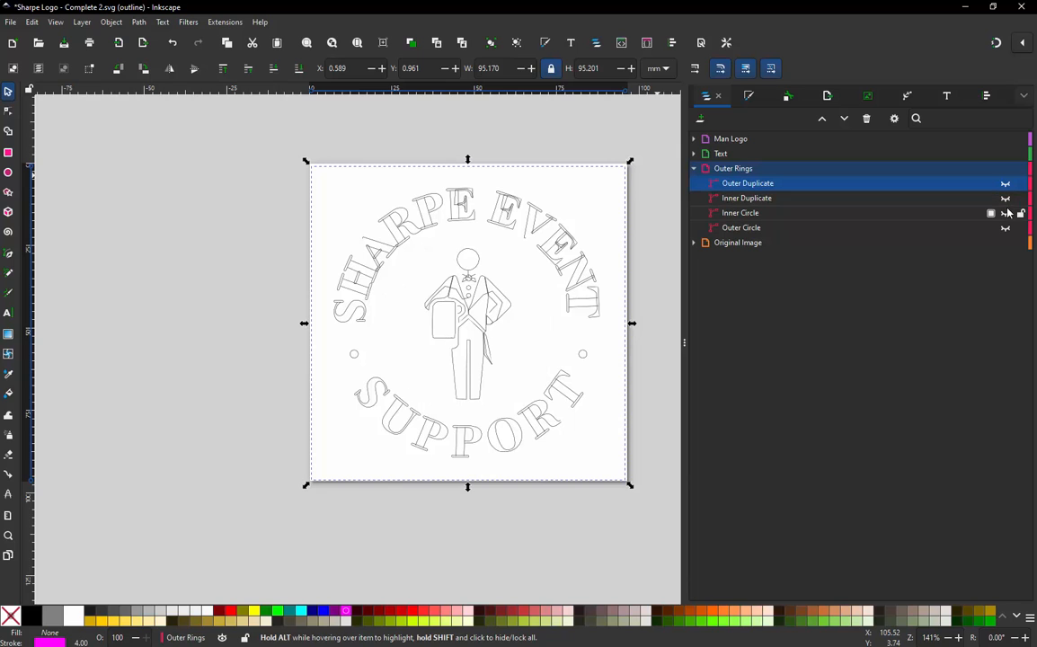
left_click(1006, 213)
left_click(1006, 228)
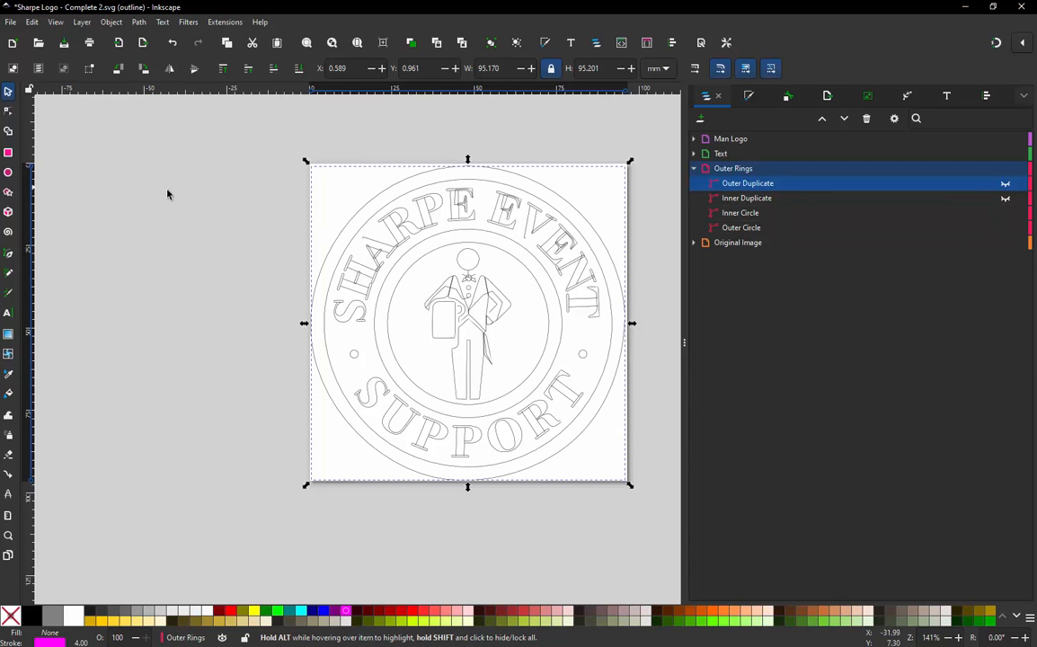
left_click(200, 185)
Step: Draw a circle about 75 mm in diameter on the empty canvas beside the logo and convert it to a path
scroll(482, 254, "down", 2)
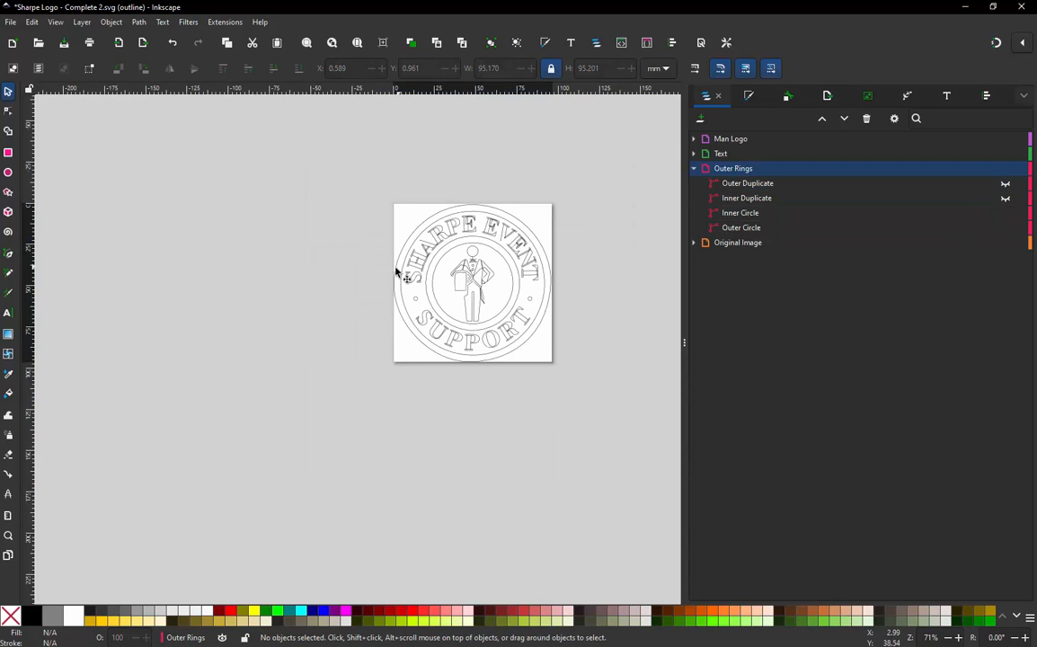
scroll(395, 273, "up", 1)
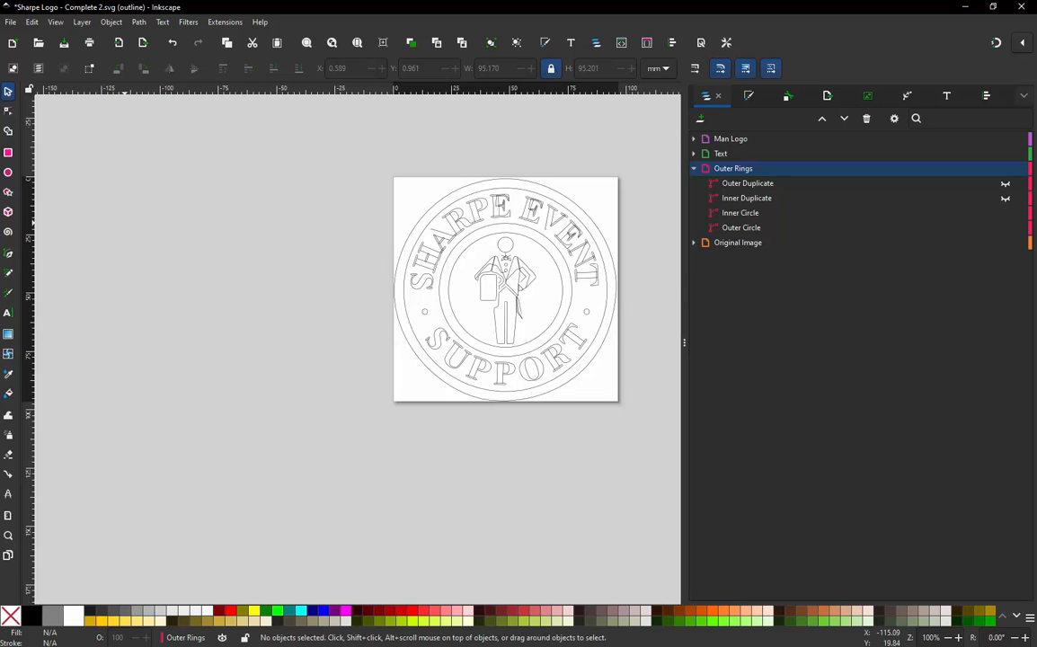
left_click(7, 175)
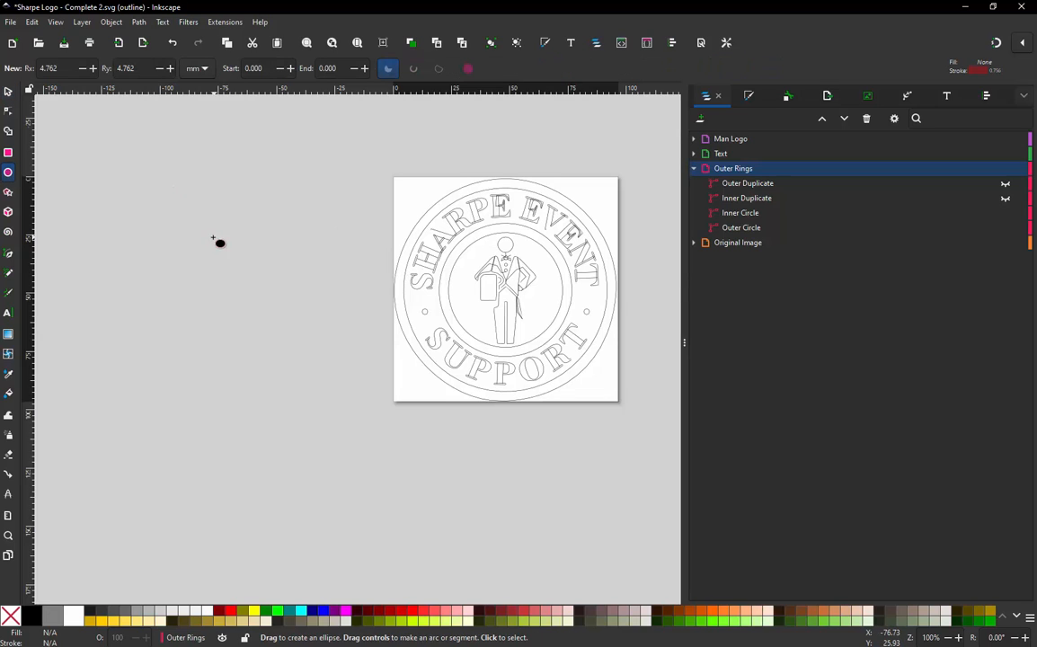
left_click_drag(290, 332, 333, 417)
scroll(112, 269, "up", 1, "ctrl")
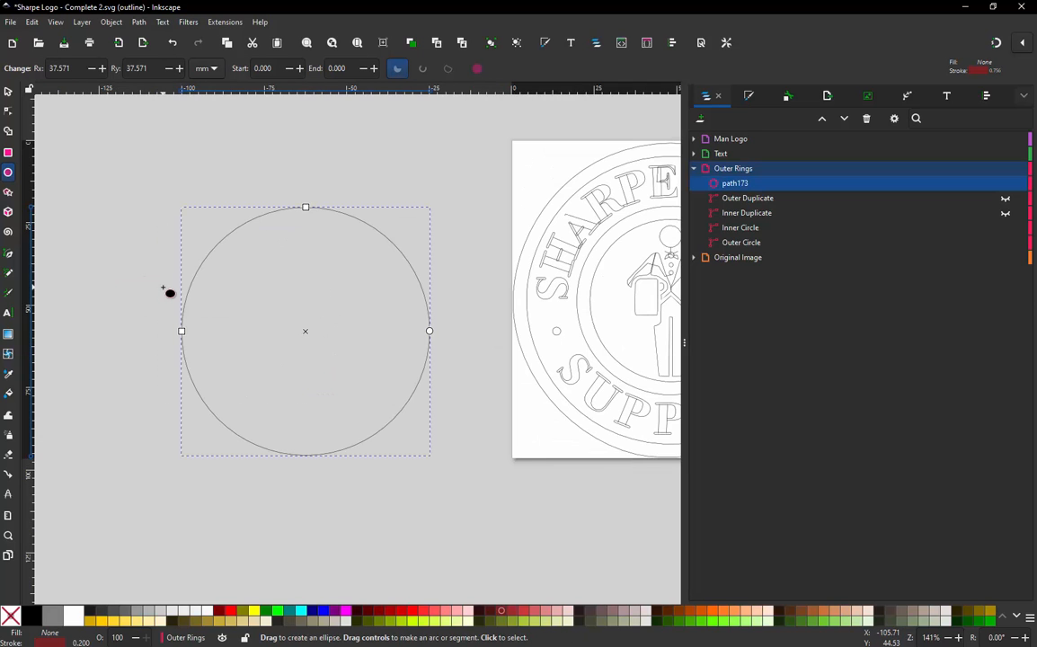
left_click(9, 93)
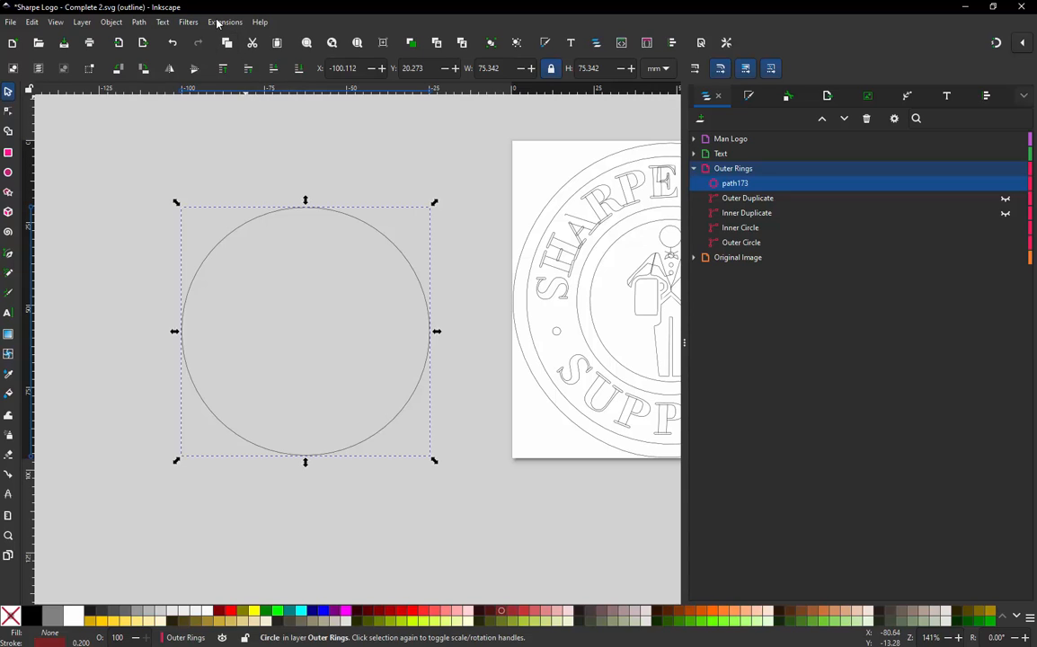
left_click(140, 22)
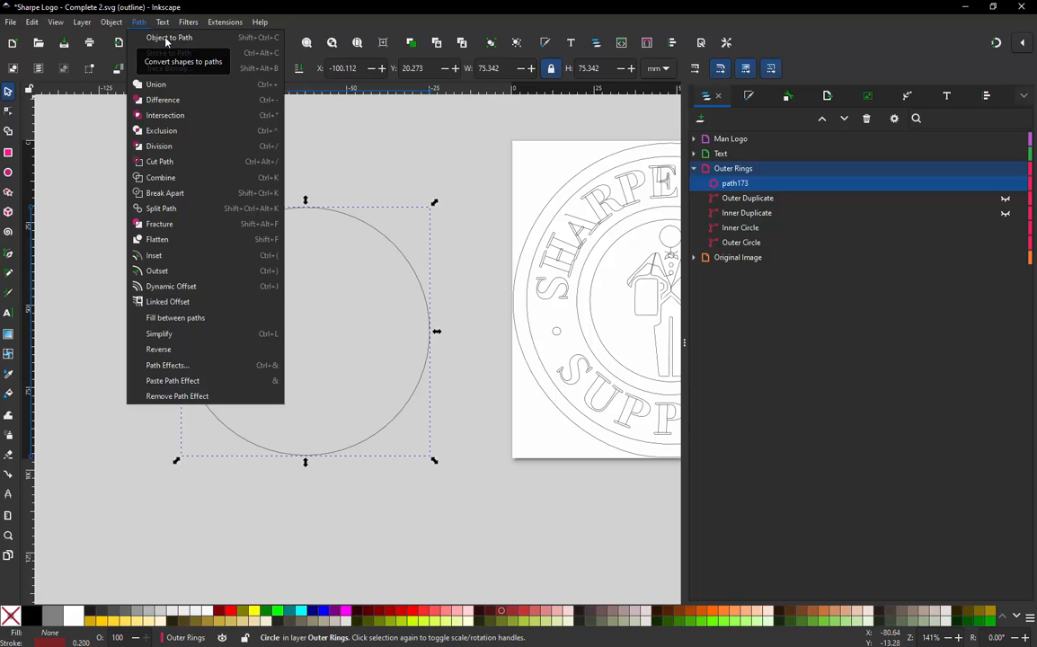
left_click(166, 38)
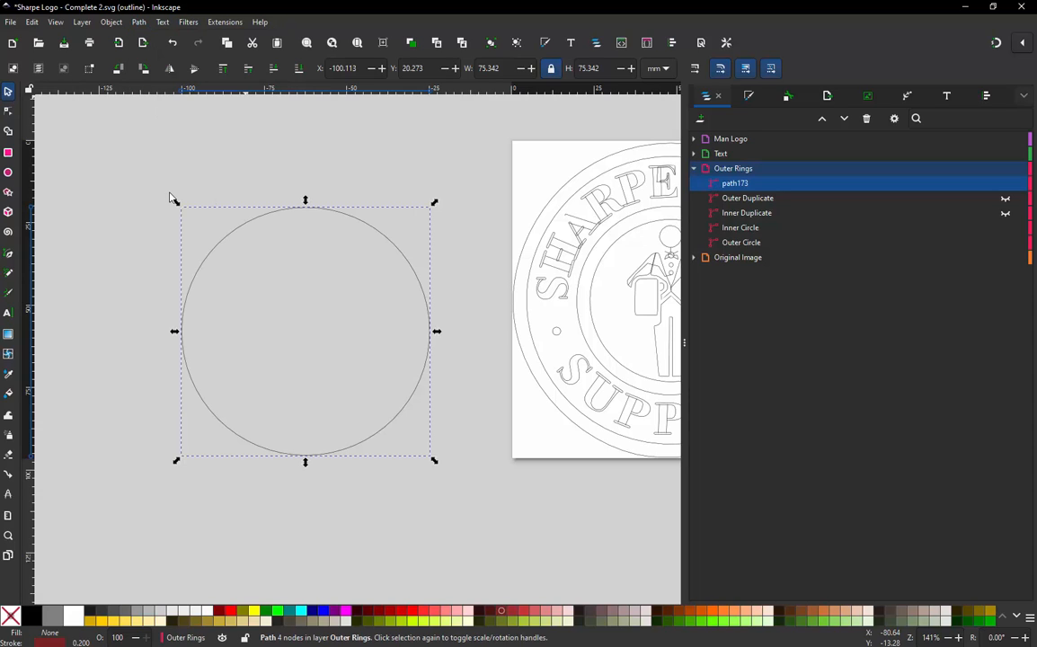
Step: Check the patterns and help of Stroke to Live Path Effect Satin and apply it to the circle: Normal pattern, 3 mm widths, 15 mm pattern length
left_click(224, 22)
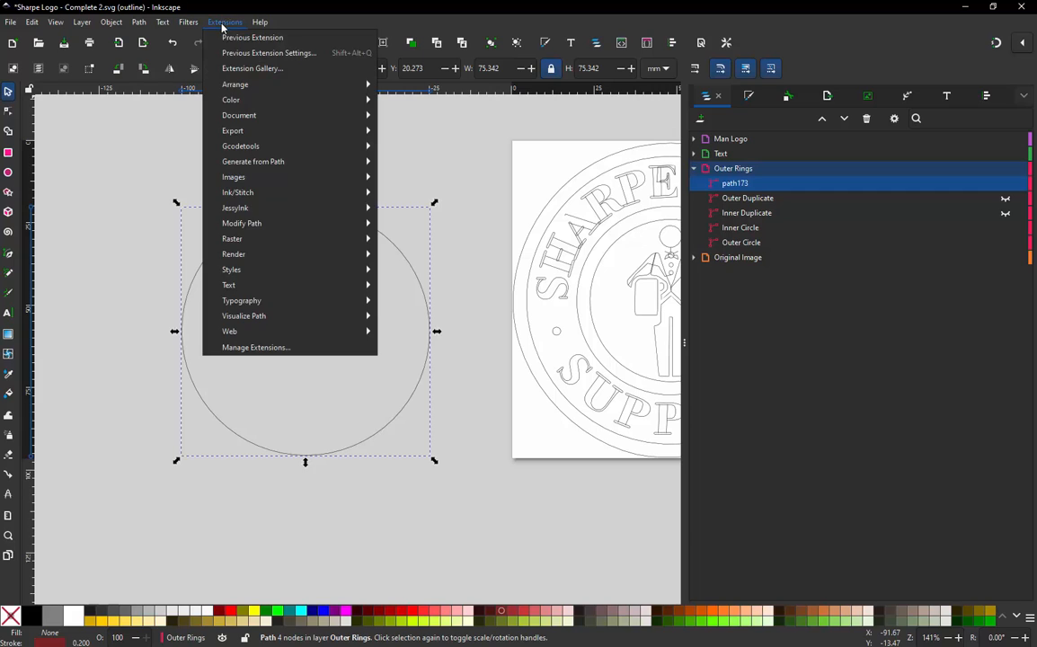
mouse_move(269, 194)
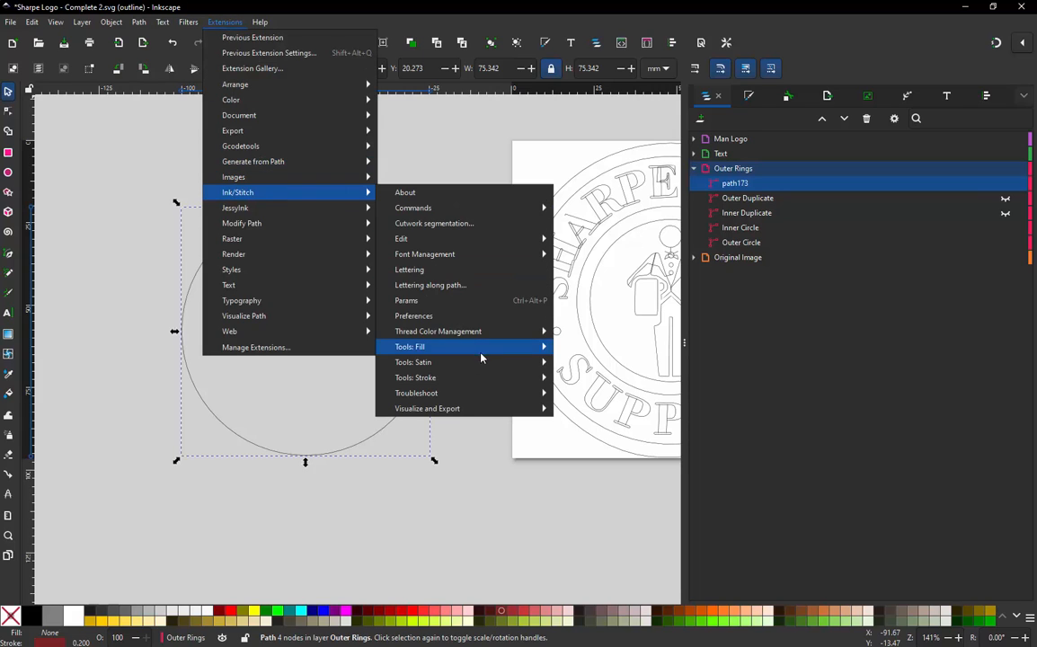
mouse_move(476, 361)
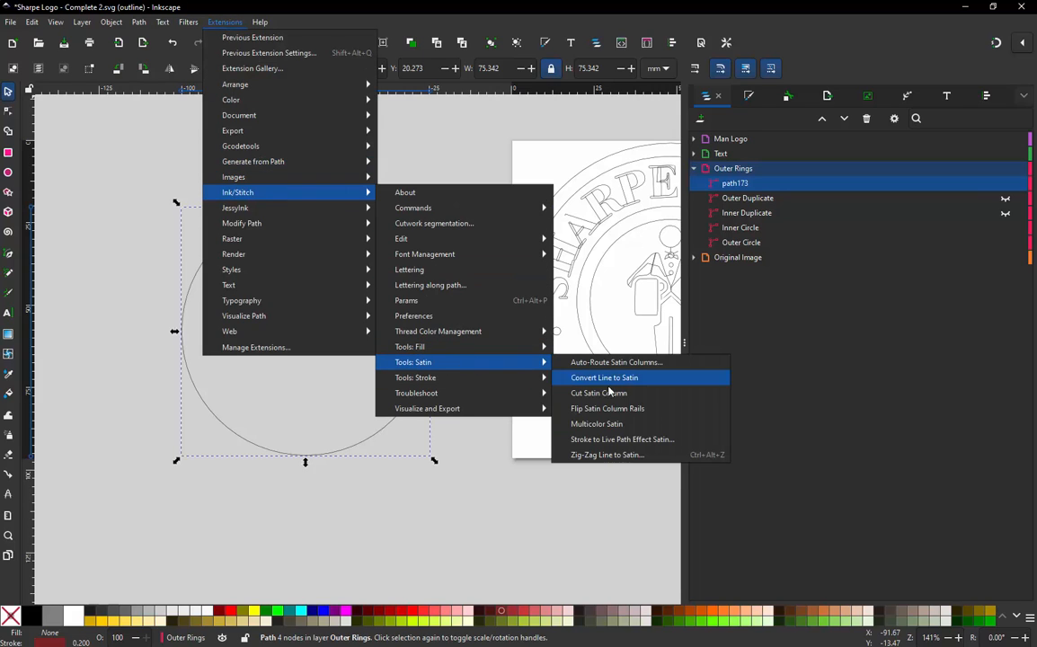
left_click(620, 439)
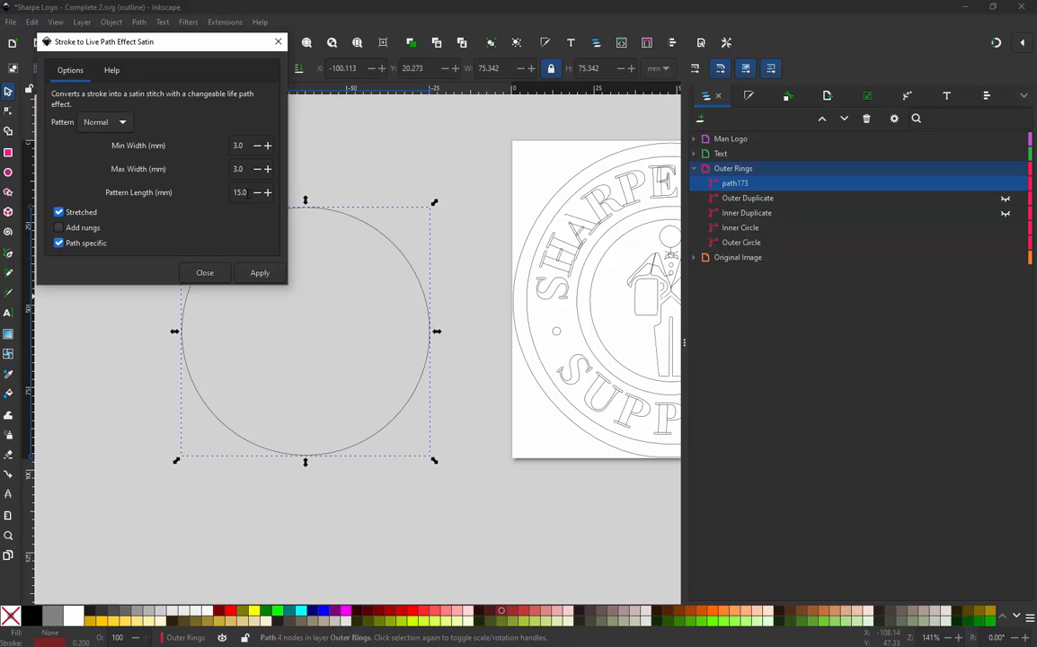
left_click(122, 124)
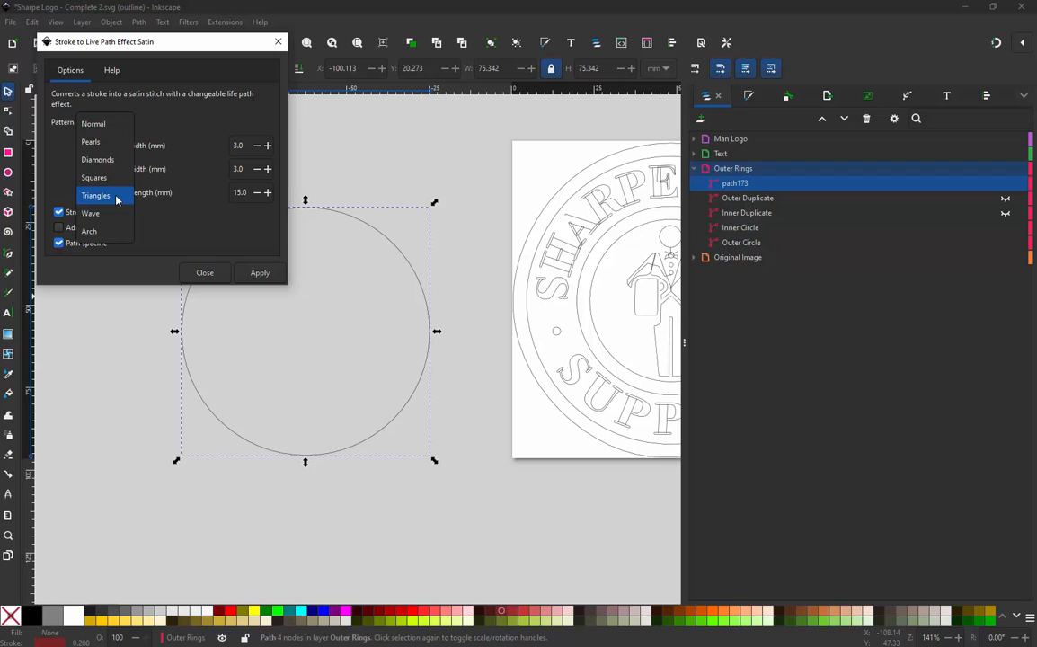
left_click(168, 131)
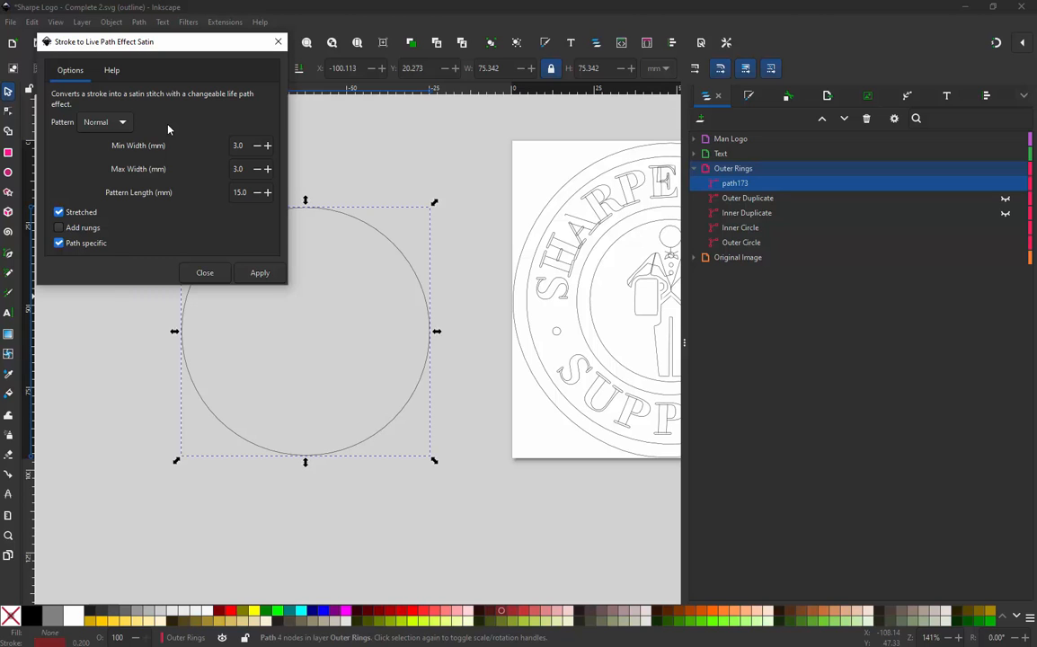
mouse_move(168, 45)
left_mouse_down()
mouse_move(201, 81)
mouse_move(218, 141)
left_mouse_up()
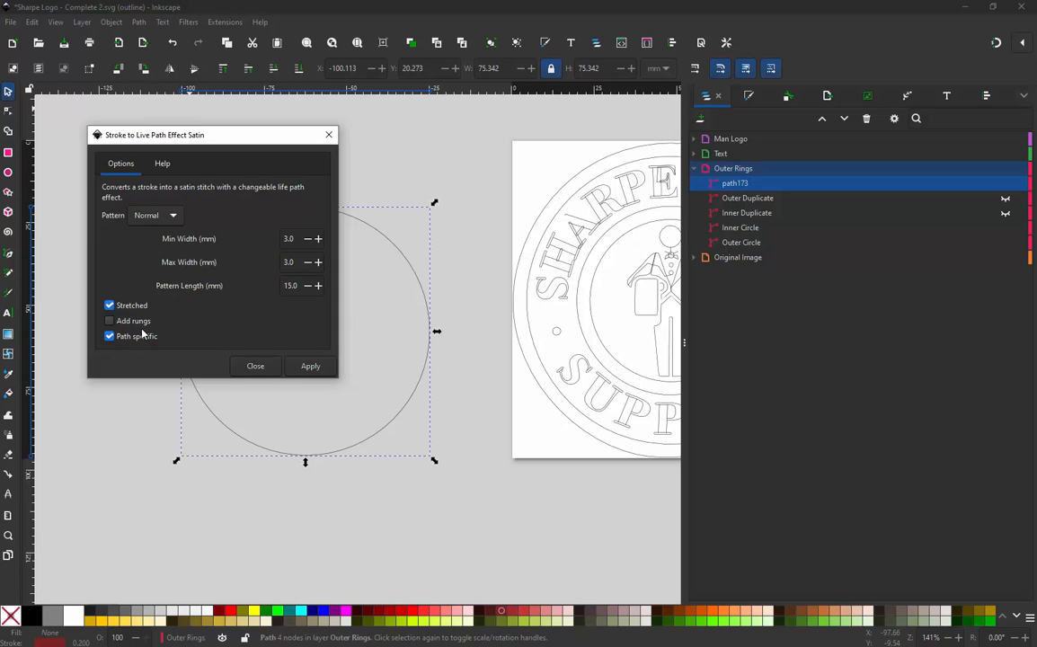
left_click(159, 164)
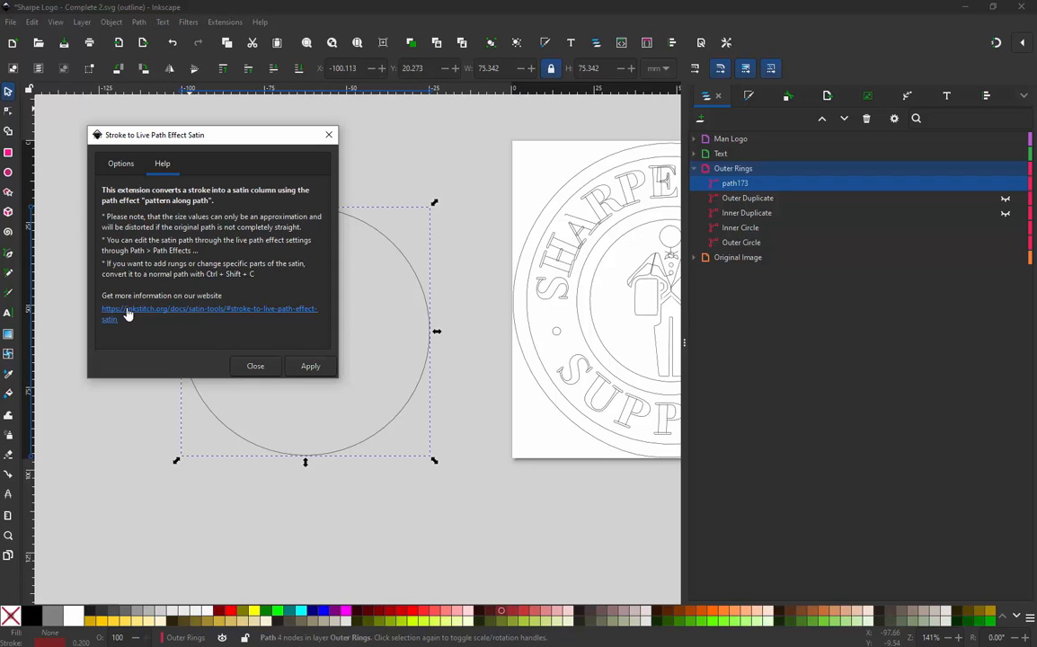
left_click(123, 164)
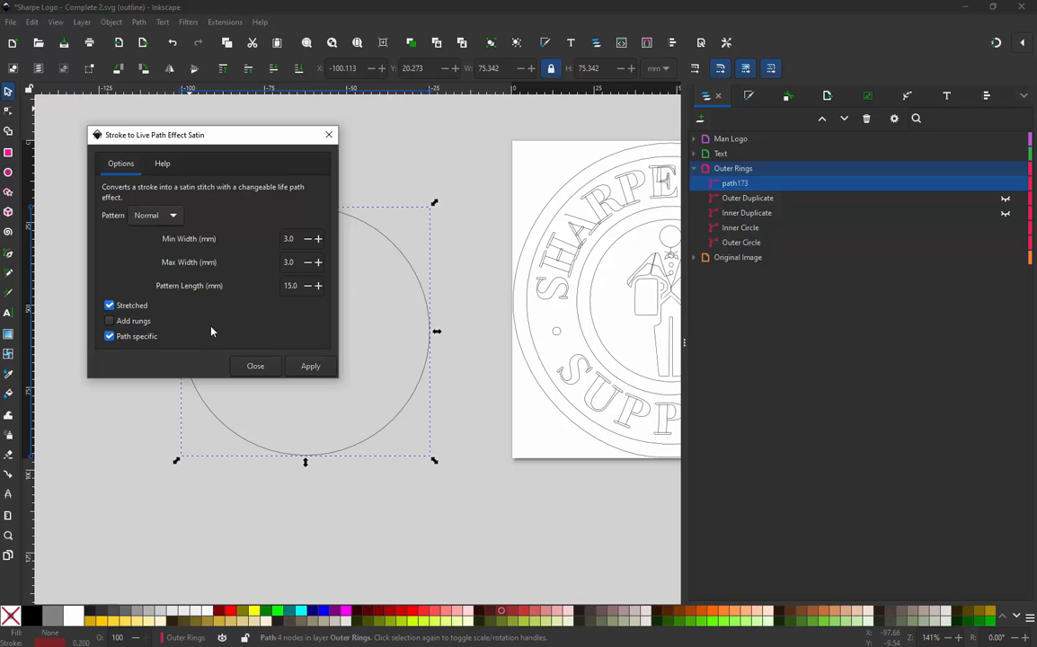
left_click(311, 367)
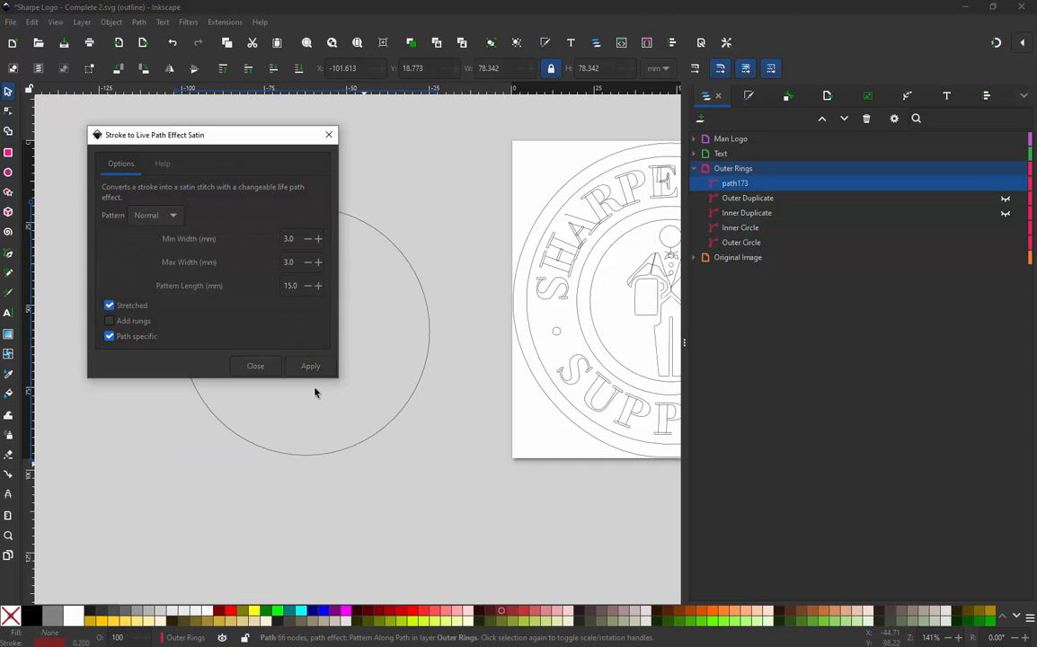
left_click(258, 365)
Step: Measure the width of the satin ring between its inner and outer rails
scroll(359, 218, "up", 4)
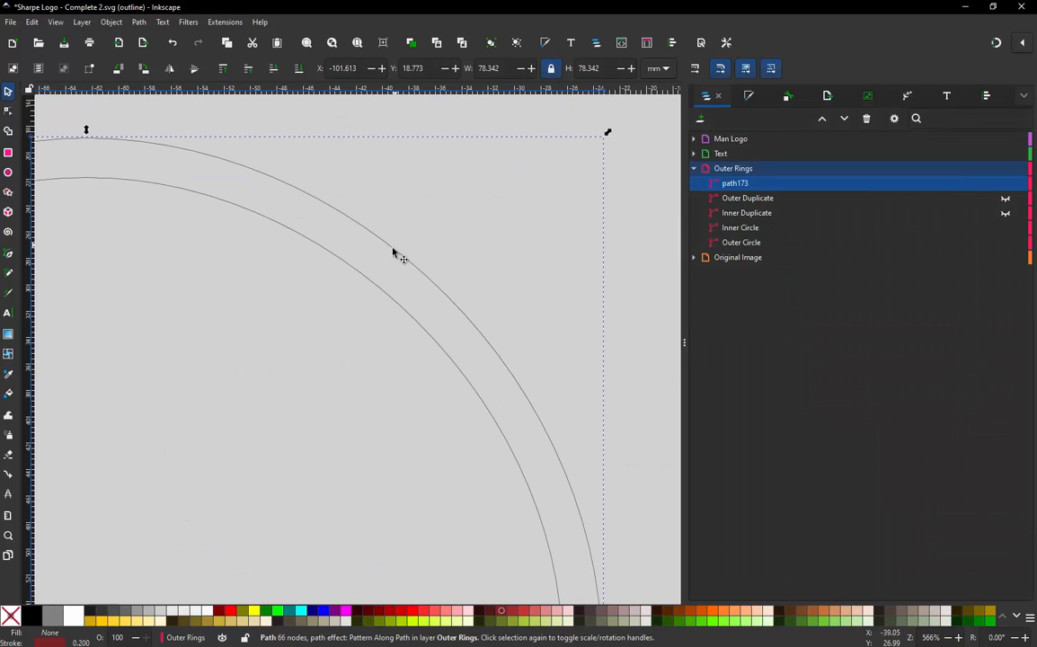
key("m")
mouse_move(374, 286)
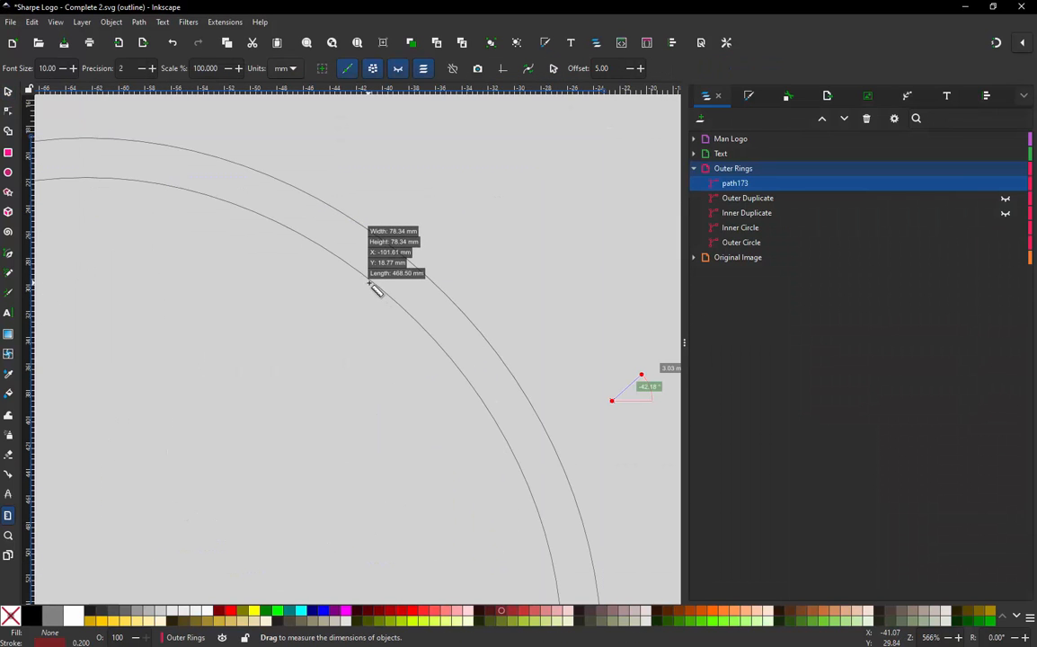
left_click_drag(370, 283, 395, 249)
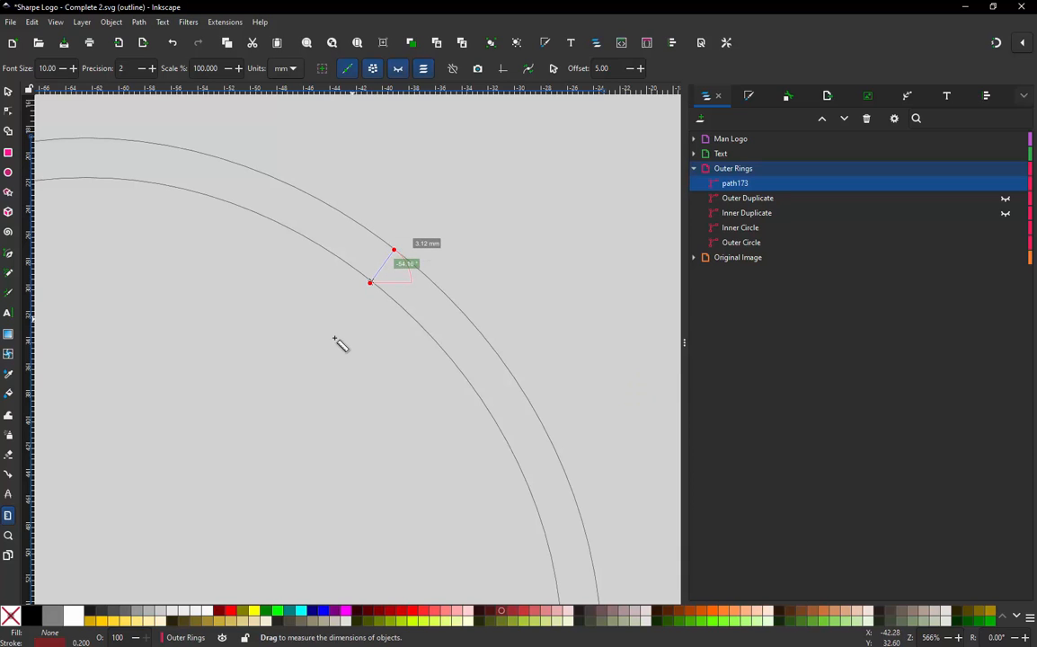
left_click(8, 90)
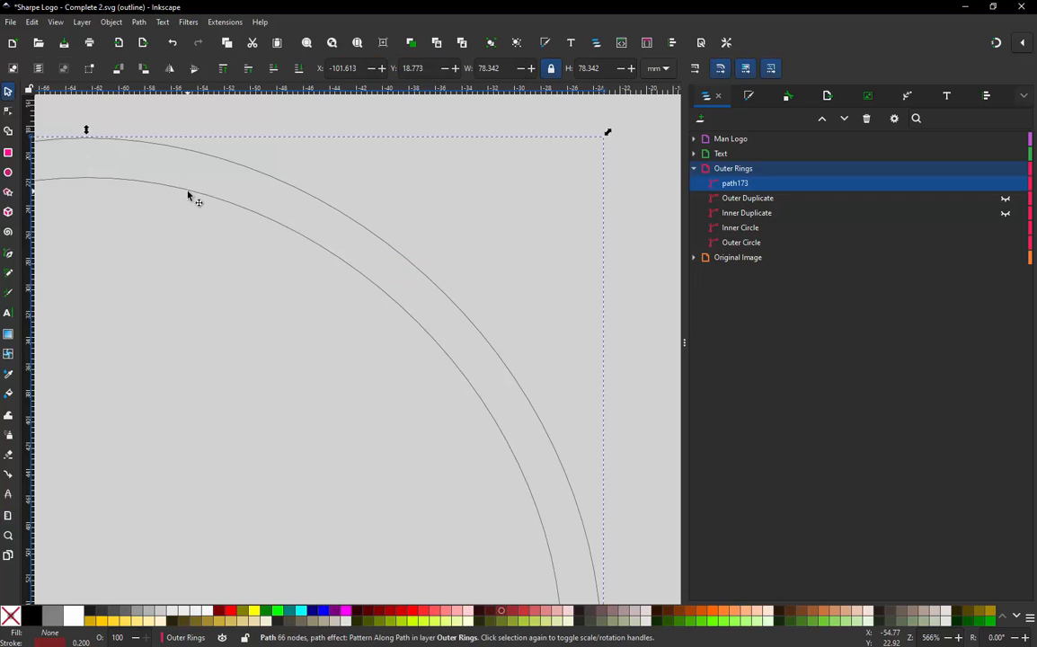
Step: Open the Ink/Stitch Params for the satin ring, preview its satin column stitching and apply the parameters
scroll(473, 333, "down", 2)
scroll(473, 333, "down", 2)
scroll(308, 240, "down", 1)
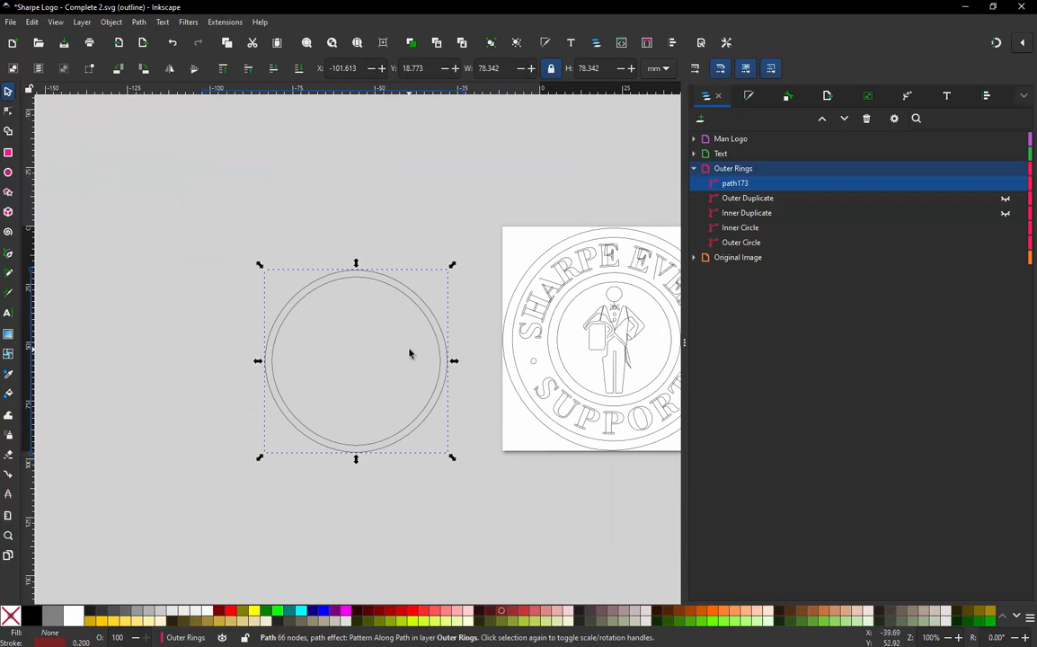
scroll(410, 353, "up", 1)
key("ctrl+alt+c")
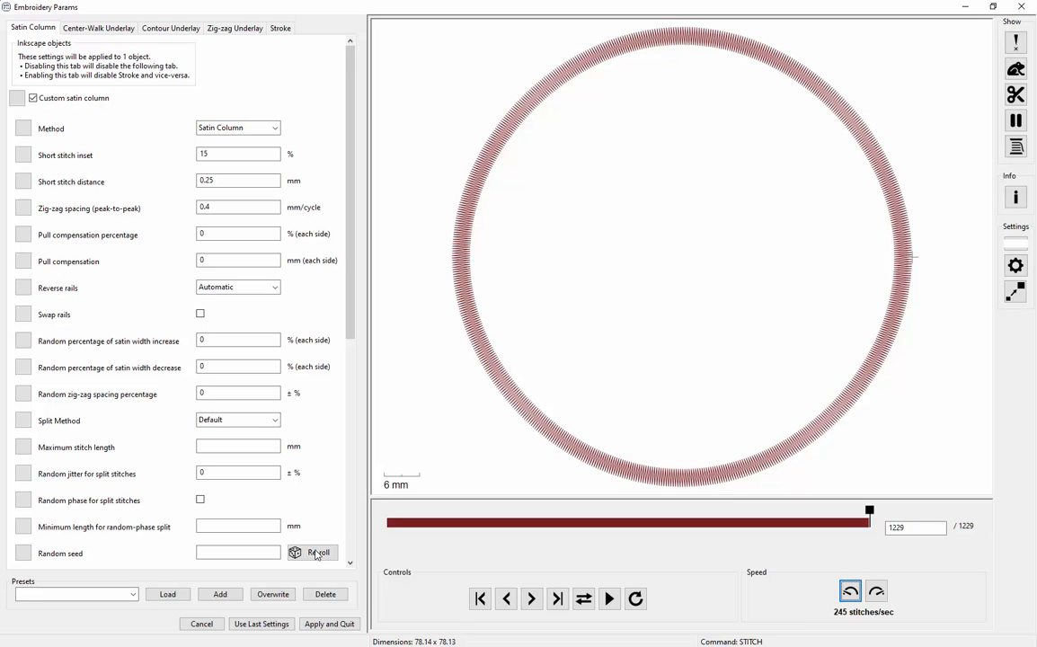
left_click(314, 624)
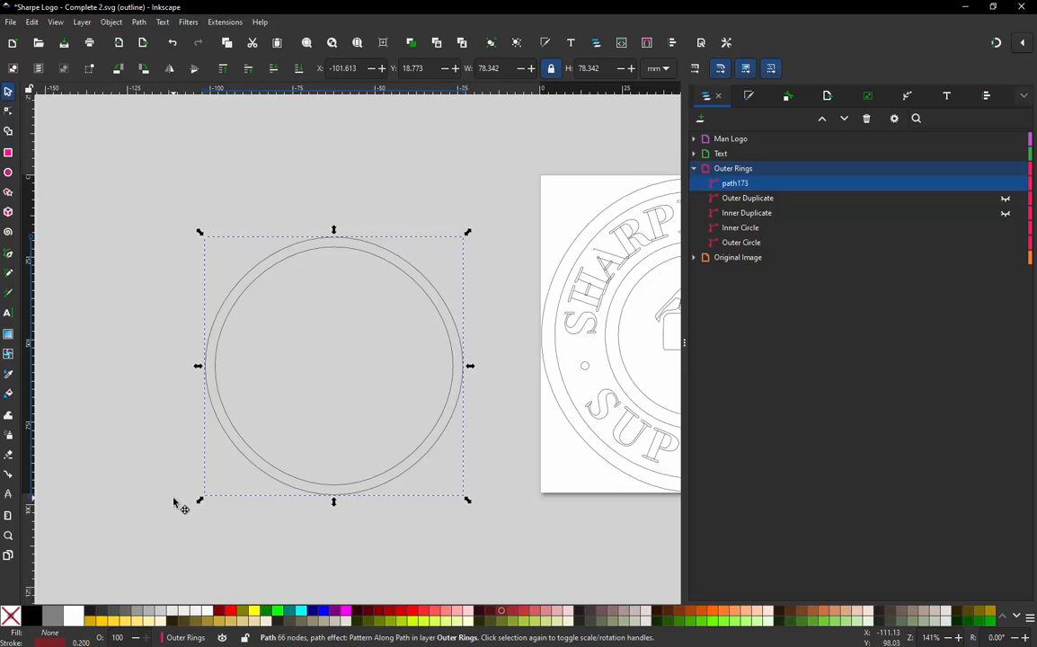
scroll(175, 501, "down", 1, "ctrl")
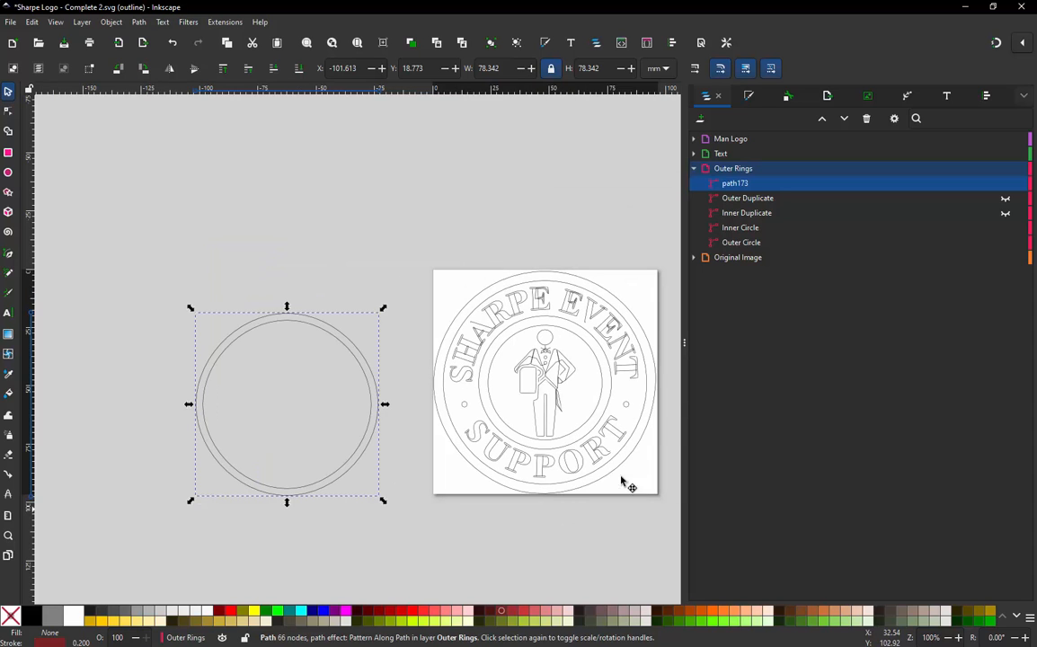
scroll(394, 413, "up", 2, "ctrl")
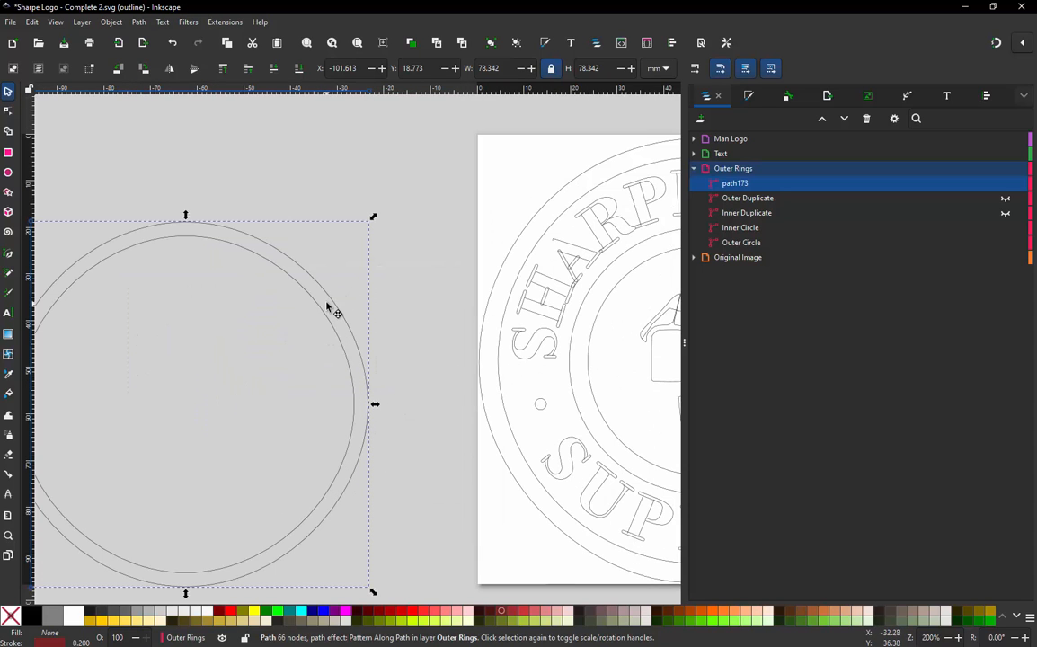
scroll(361, 285, "down", 2, "ctrl")
scroll(317, 319, "up", 2, "ctrl")
scroll(382, 294, "down", 1, "ctrl")
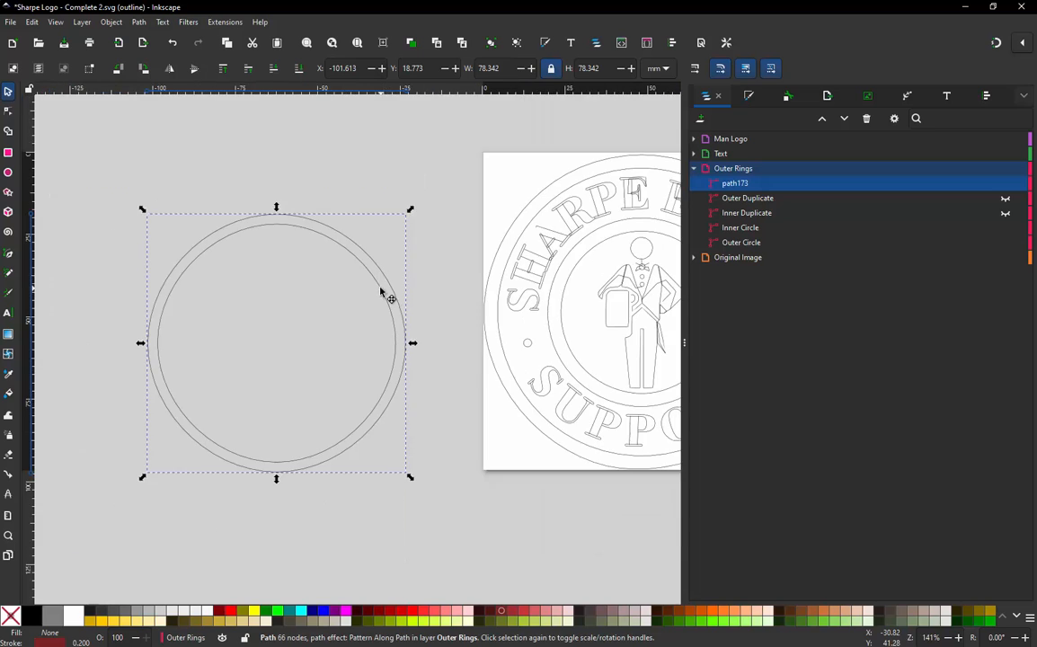
Step: Reapply Stroke to Live Path Effect Satin to the ring with the Normal pattern, 8 mm minimum and maximum widths and 15 mm pattern length
scroll(313, 291, "up", 1, "ctrl")
left_click(224, 23)
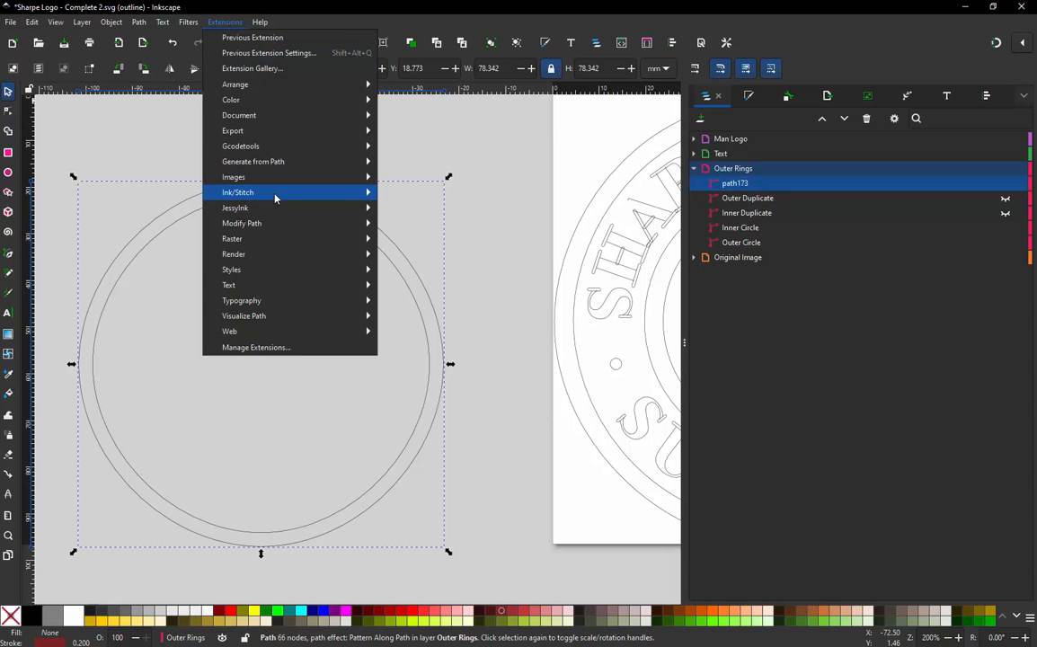
mouse_move(275, 194)
mouse_move(422, 362)
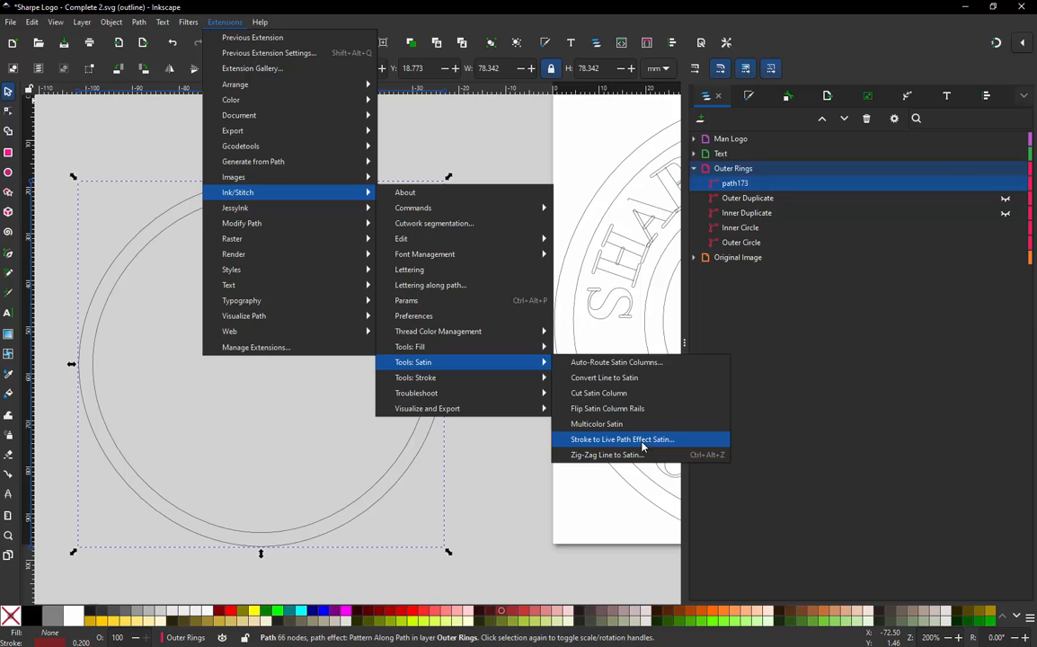
left_click(593, 444)
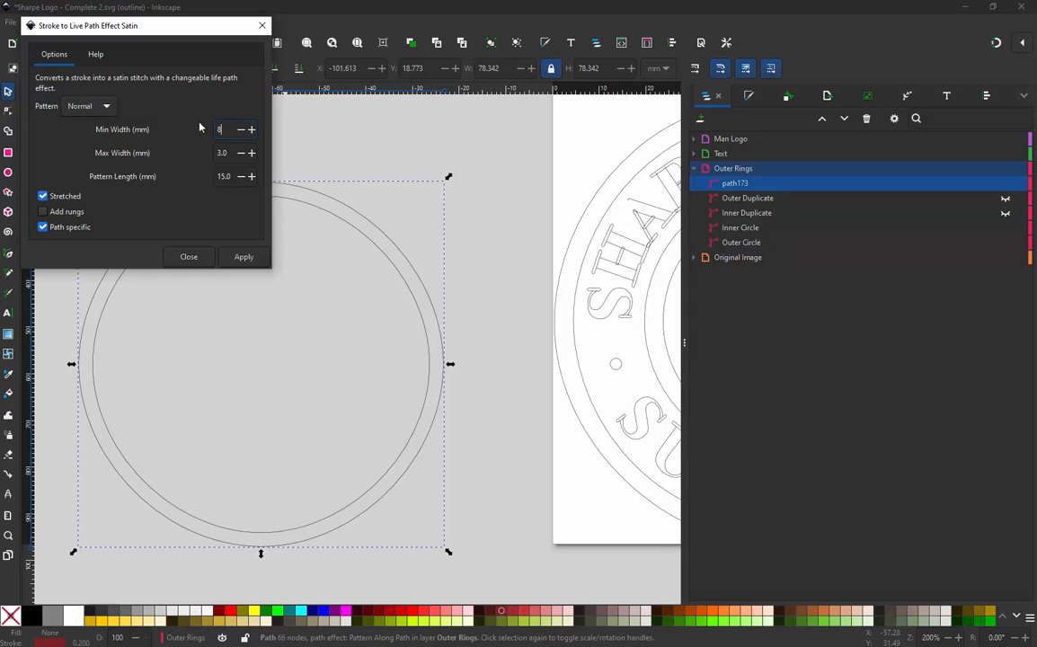
key("Tab")
type("8")
left_click(243, 257)
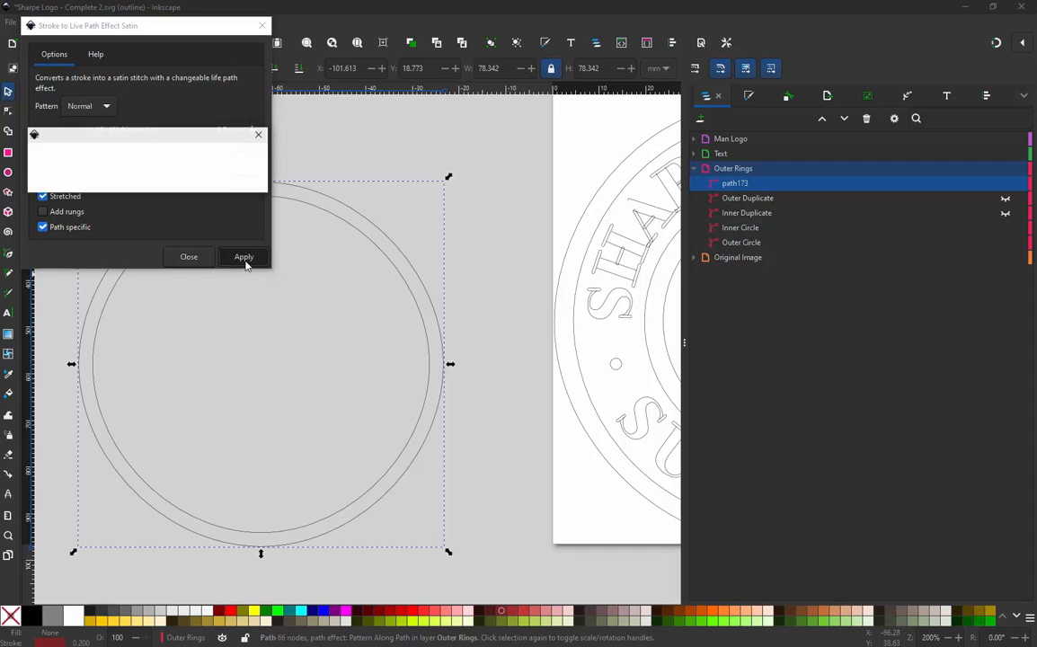
left_click(190, 258)
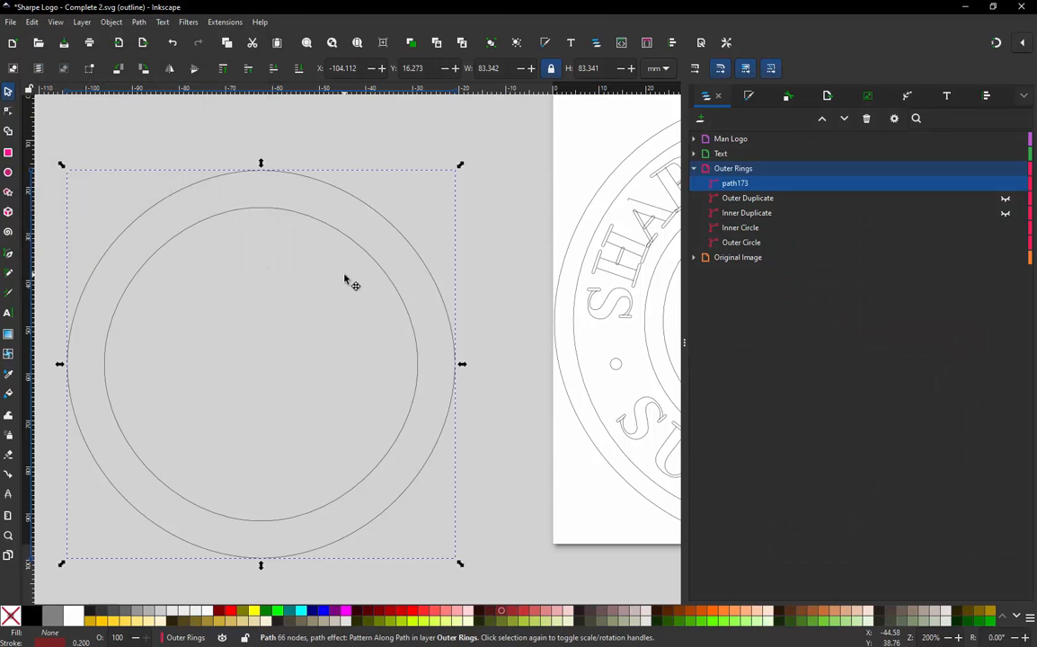
Step: Measure the widened satin ring from its inner rail to its outer rail, then deselect the ring
key("m")
scroll(378, 259, "up", 4)
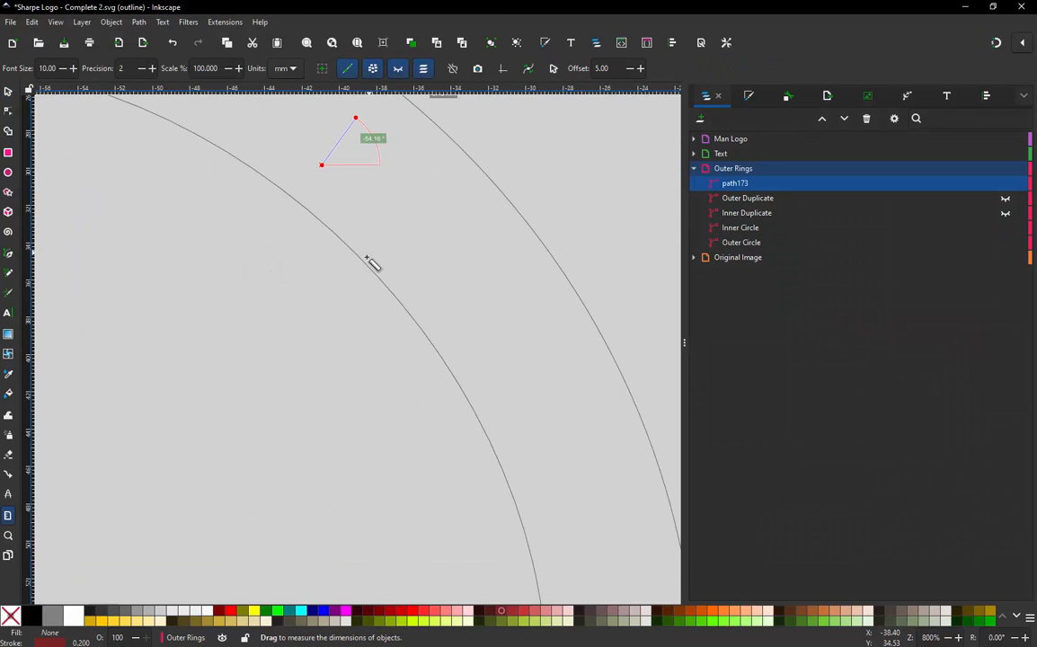
left_click_drag(364, 262, 465, 150)
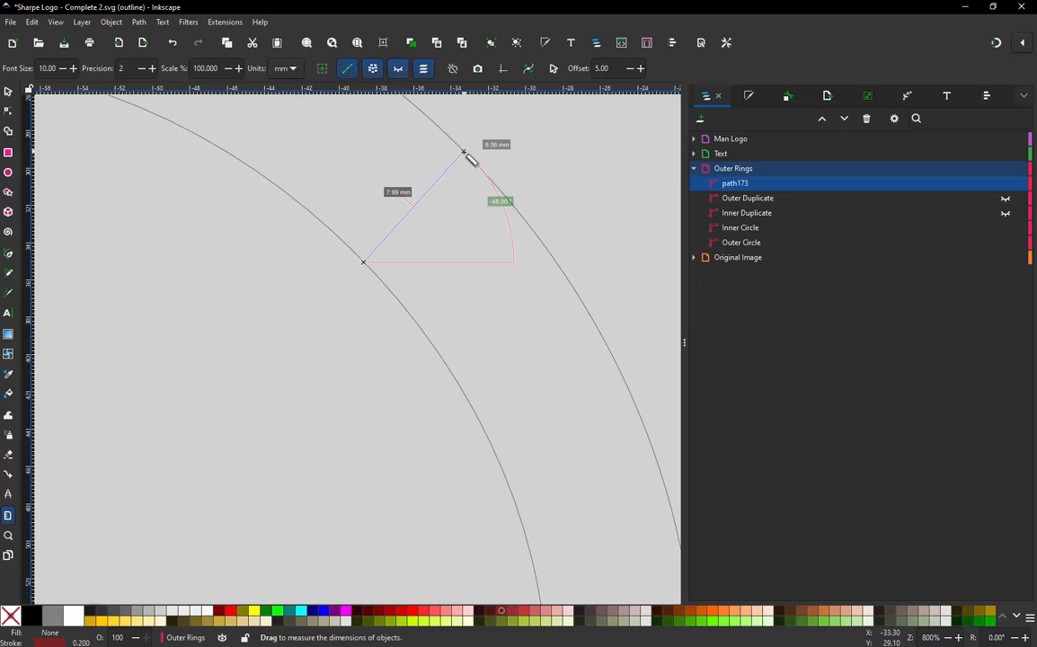
scroll(429, 293, "down", 4)
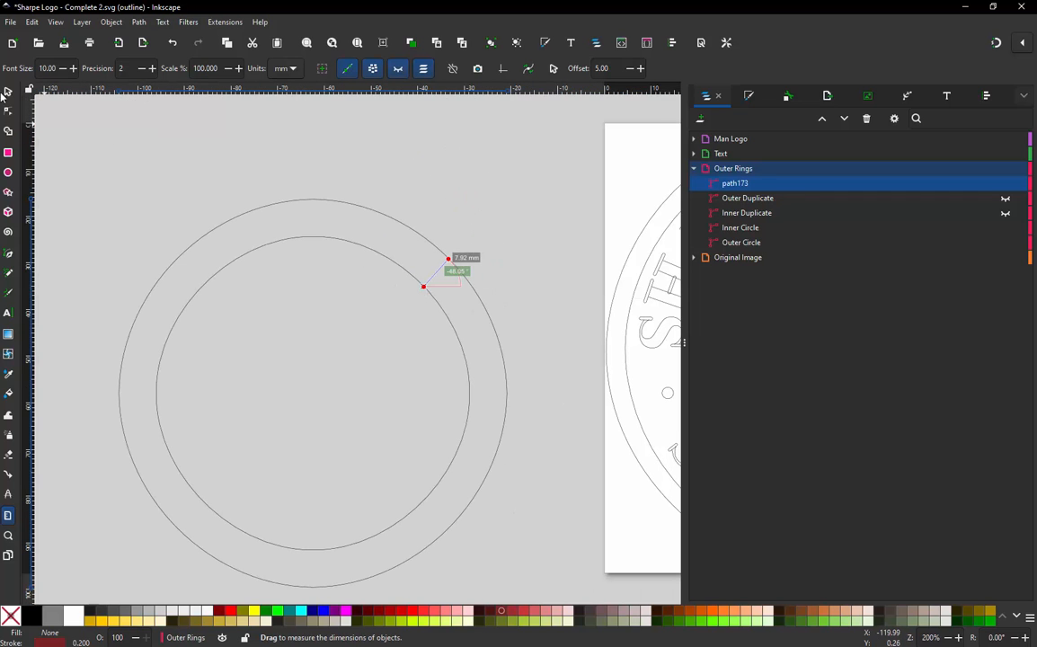
key("s")
left_click(331, 177)
scroll(332, 178, "down", 1)
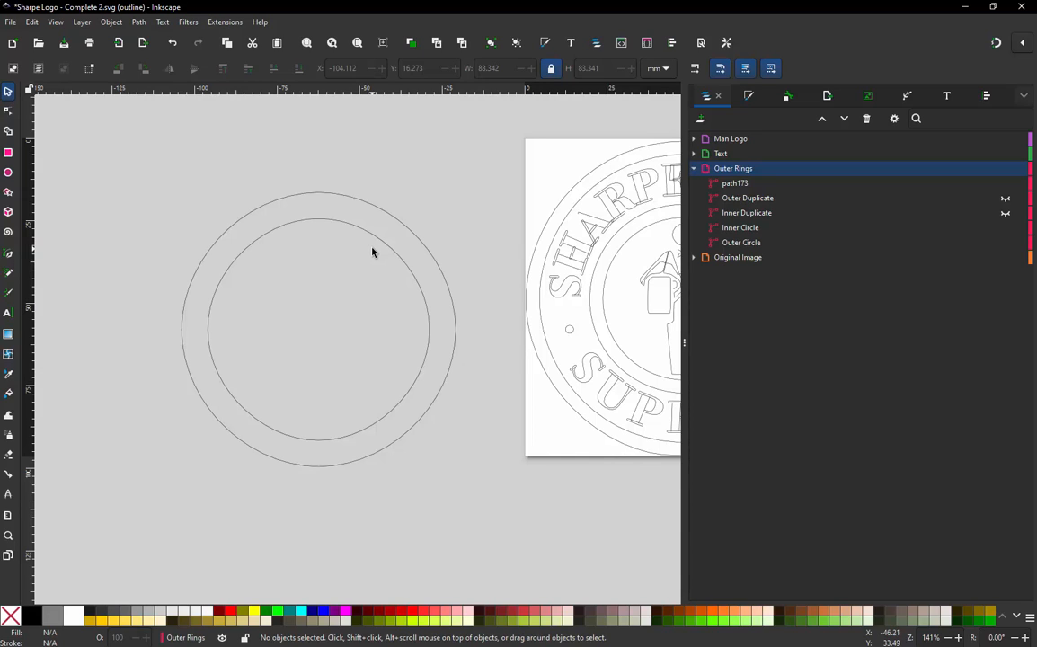
Step: Adjust the satin width on canvas with the ring's width handle, leaving the ring about 86 mm across its outer rail
left_click(387, 249)
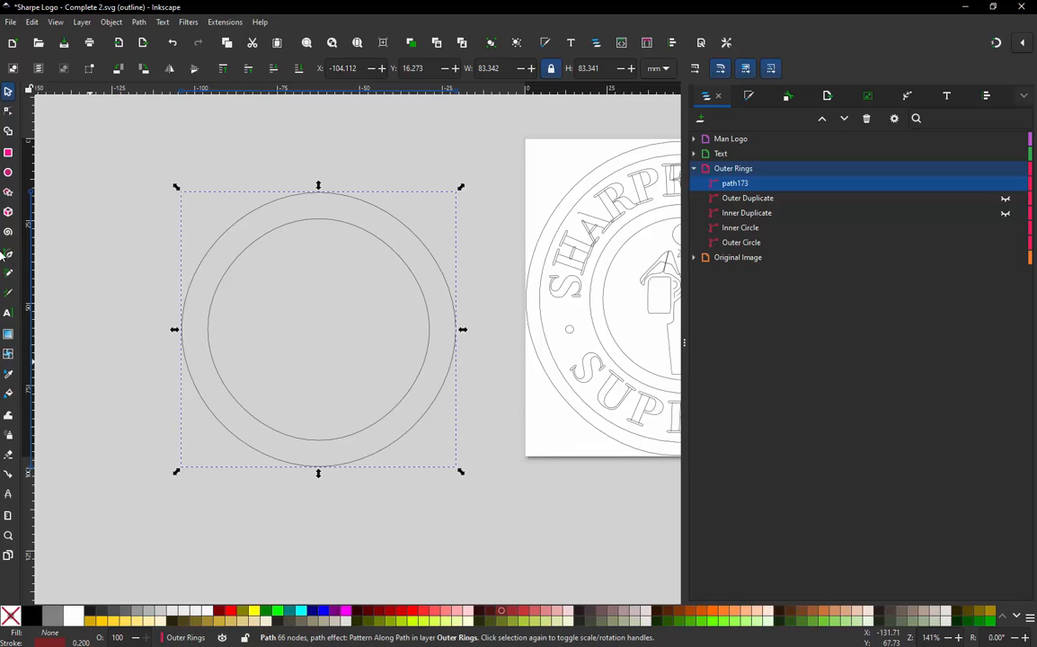
left_click(8, 110)
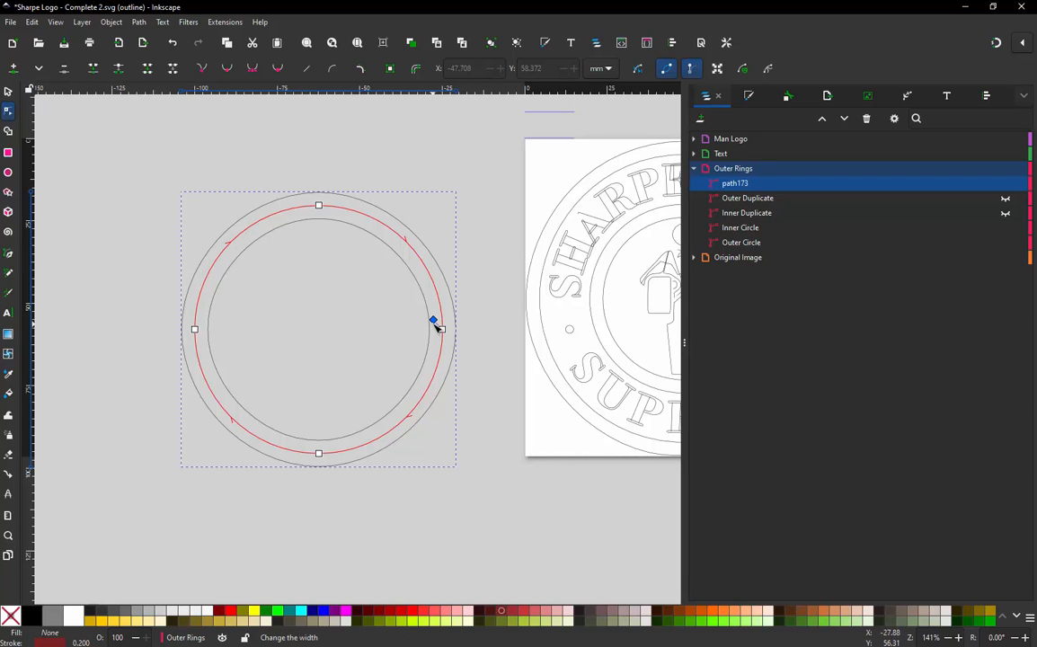
mouse_move(432, 319)
left_mouse_down()
mouse_move(362, 322)
mouse_move(398, 338)
mouse_move(359, 345)
mouse_move(410, 363)
mouse_move(347, 336)
mouse_move(416, 357)
left_mouse_up()
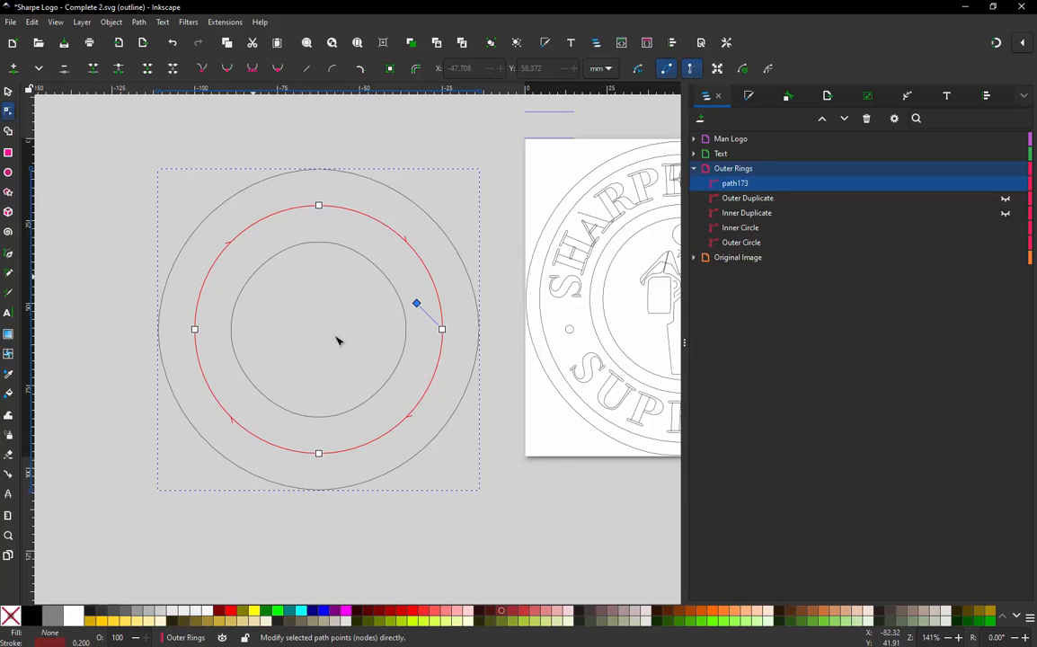
left_click_drag(417, 304, 429, 331)
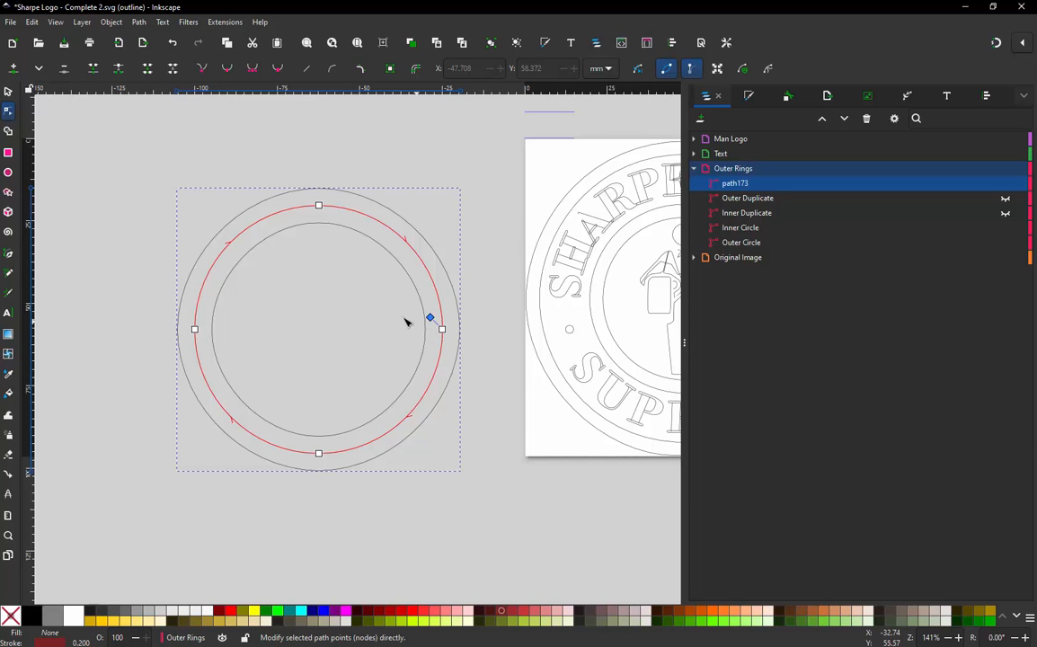
Step: Scale the satin ring up proportionally to about 192 mm across, extending it away from the logo, and deselect it
scroll(405, 321, "down", 1)
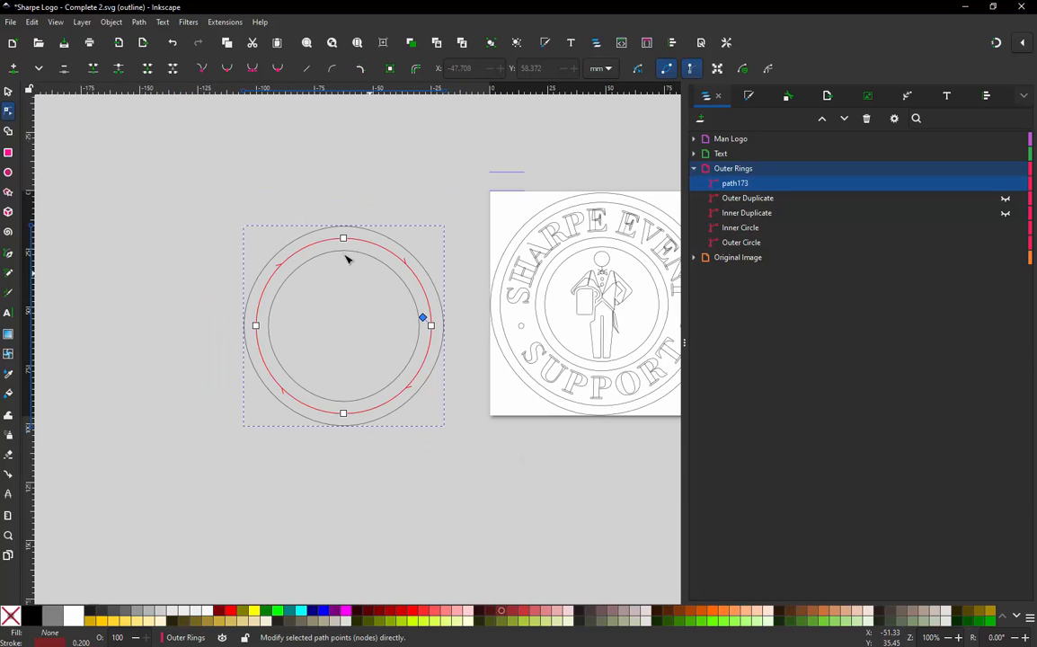
left_click(8, 91)
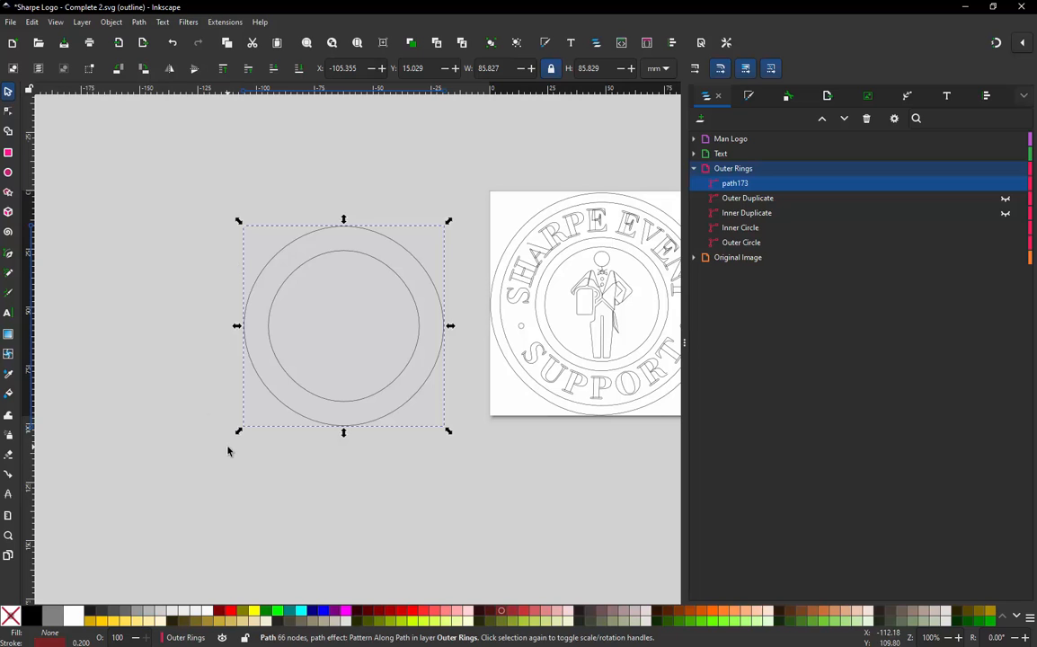
scroll(412, 226, "down", 1)
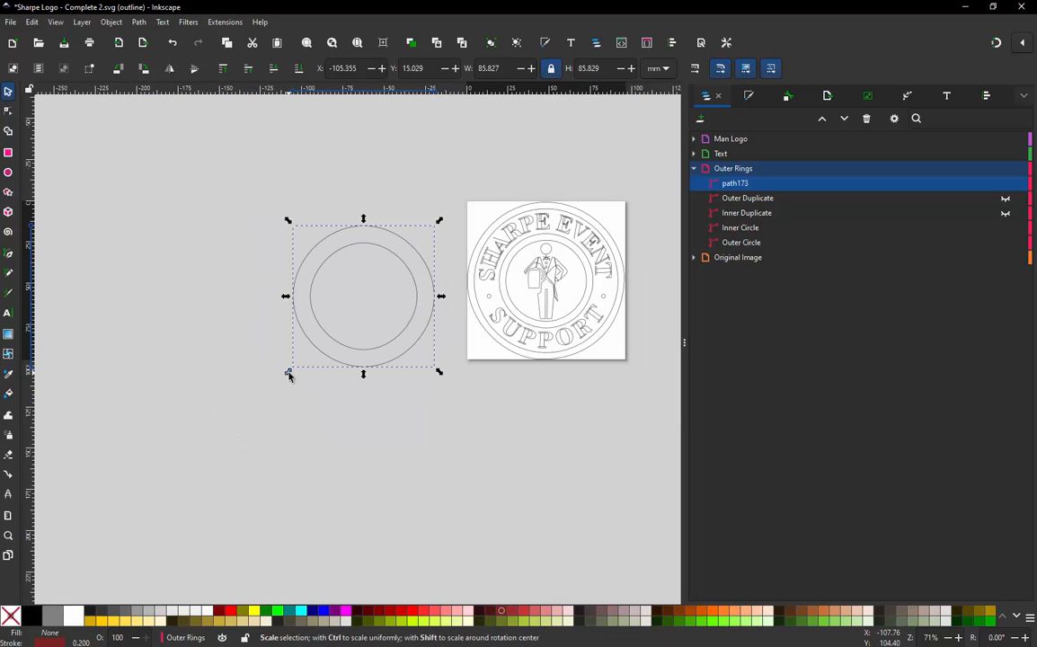
left_click_drag(288, 374, 86, 551)
key("Escape")
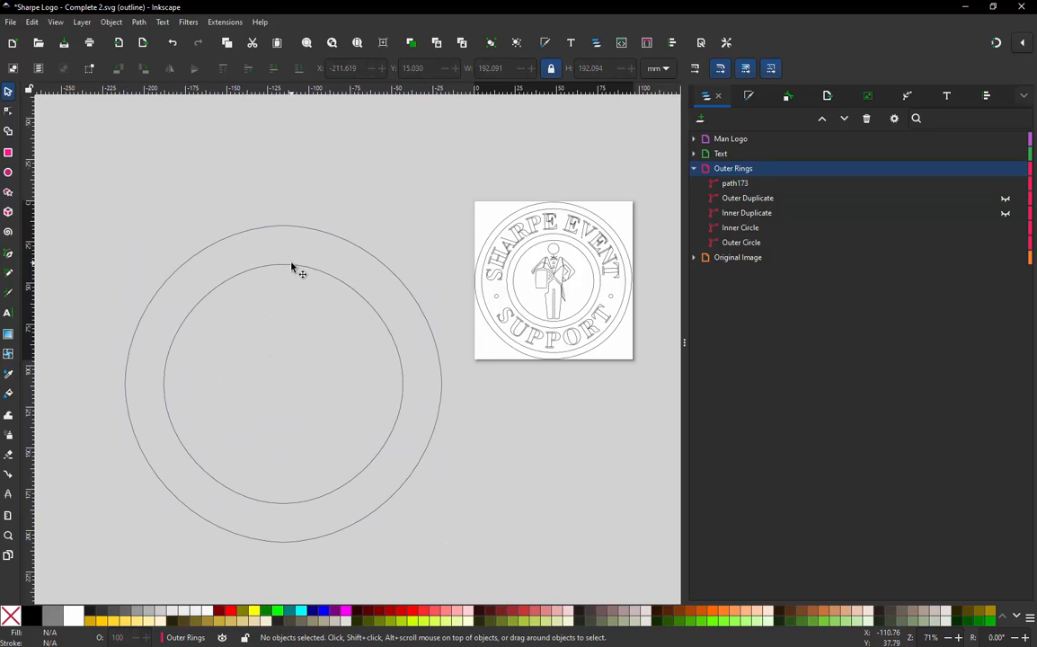
Step: Bend the ring's centre path inward between its top and right nodes using the top node's handle, and narrow the satin with the width handle
double_click(291, 265)
left_click(283, 245)
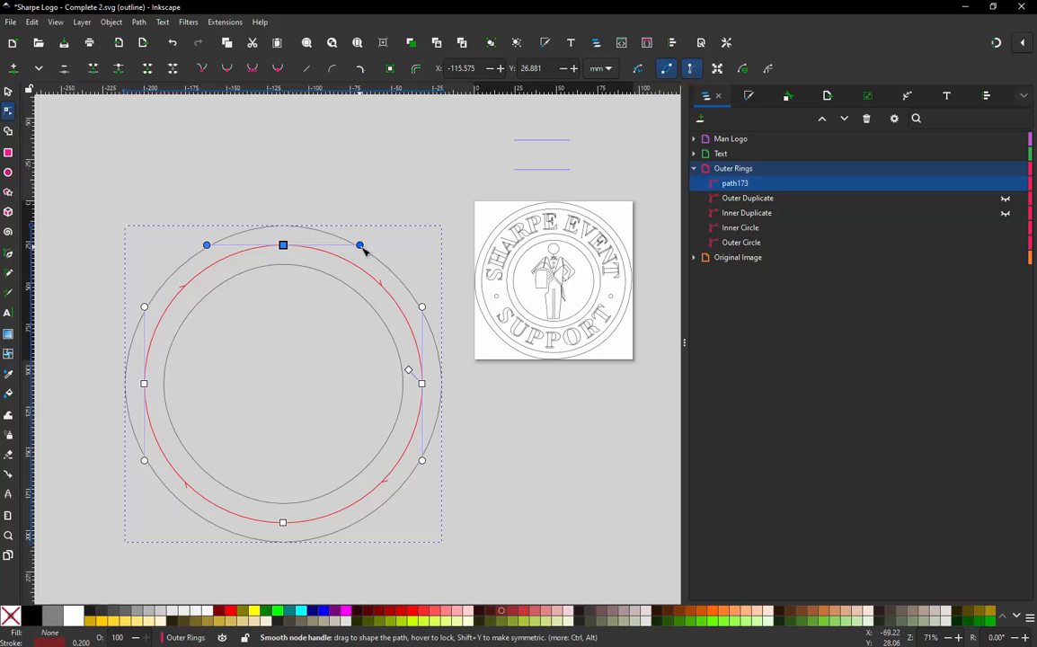
left_click_drag(364, 250, 363, 419)
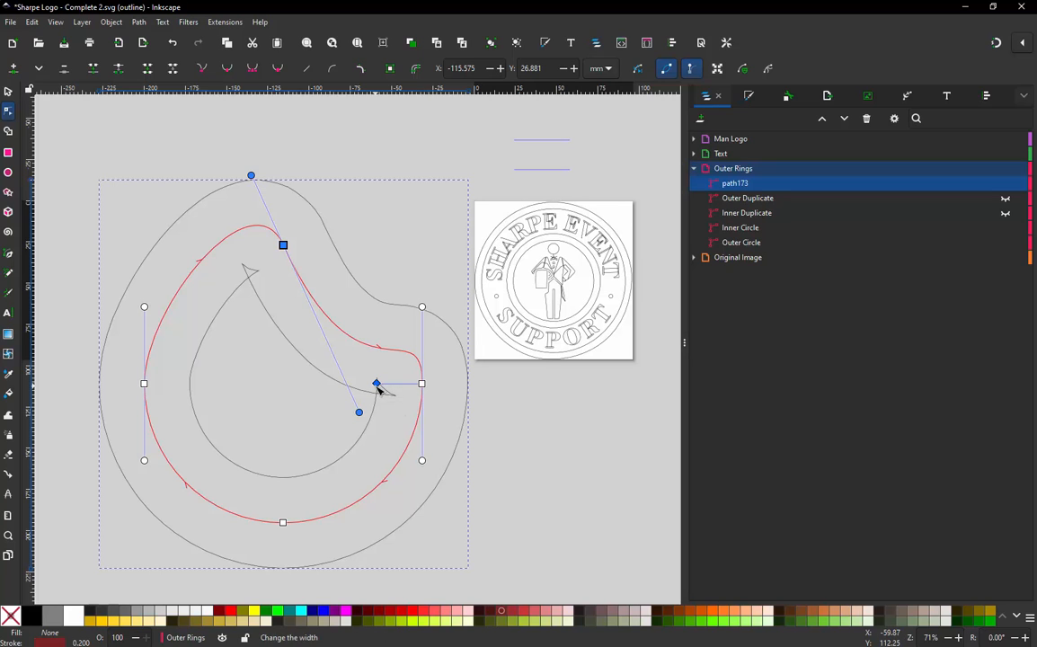
left_click_drag(378, 386, 405, 393)
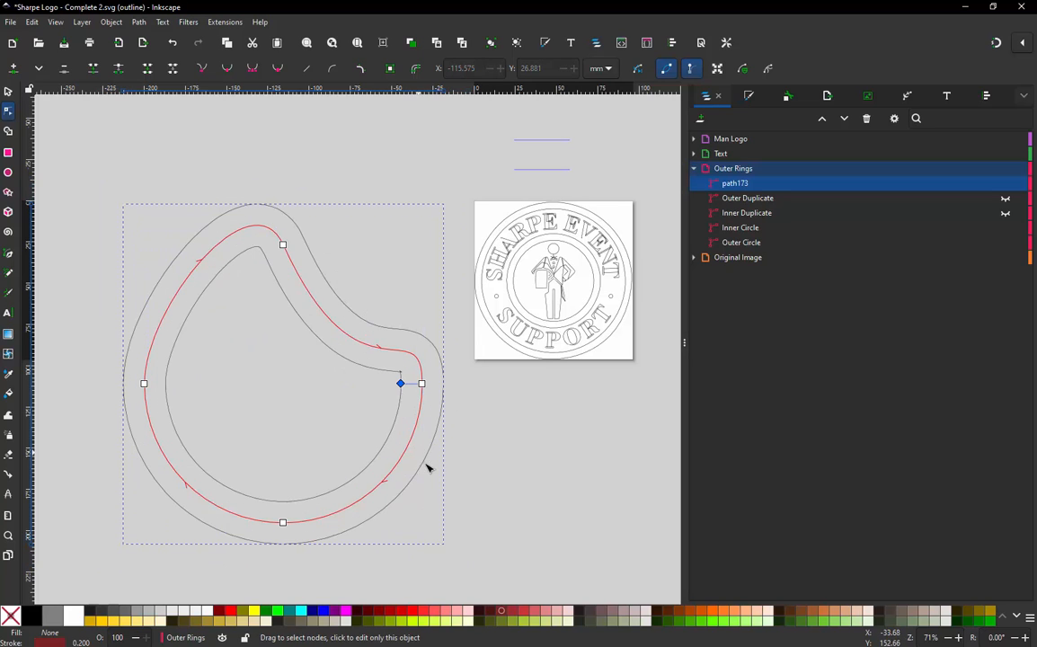
left_click_drag(402, 384, 413, 387)
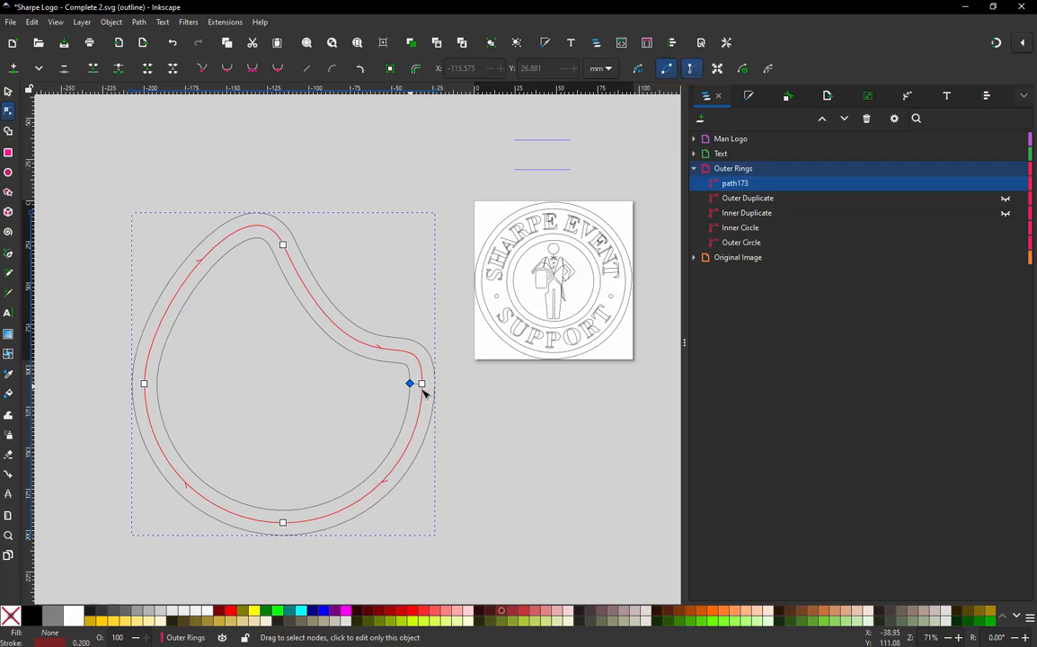
Step: Swing the right node's handle outward so the lower right bulges, leaving the satin shape about 198 × 196 mm, and deselect it
left_click(422, 384)
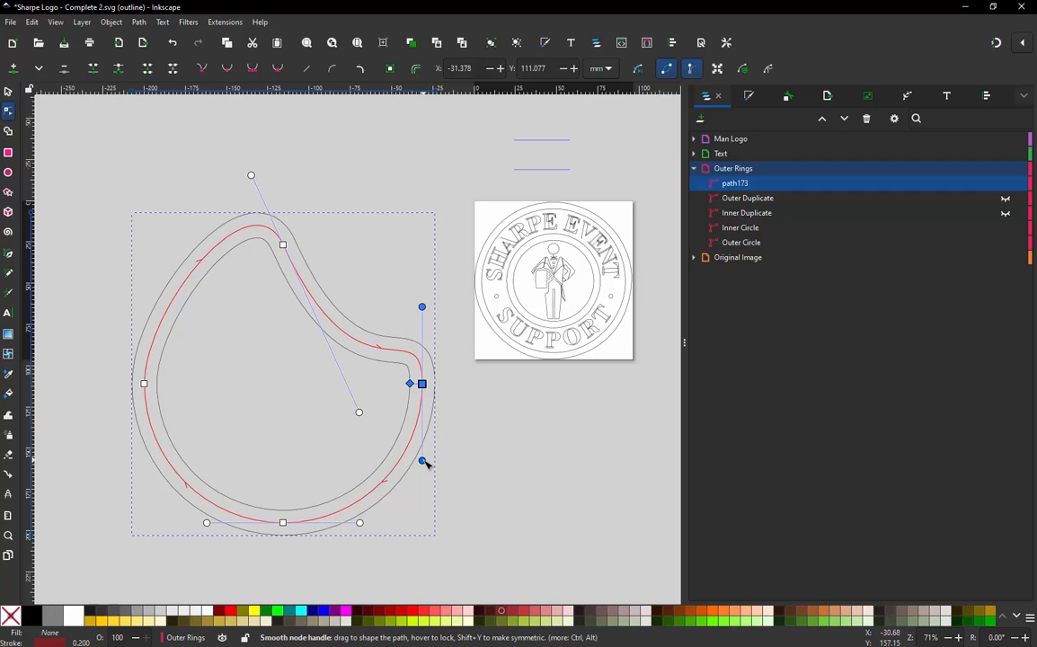
left_click_drag(422, 461, 501, 445)
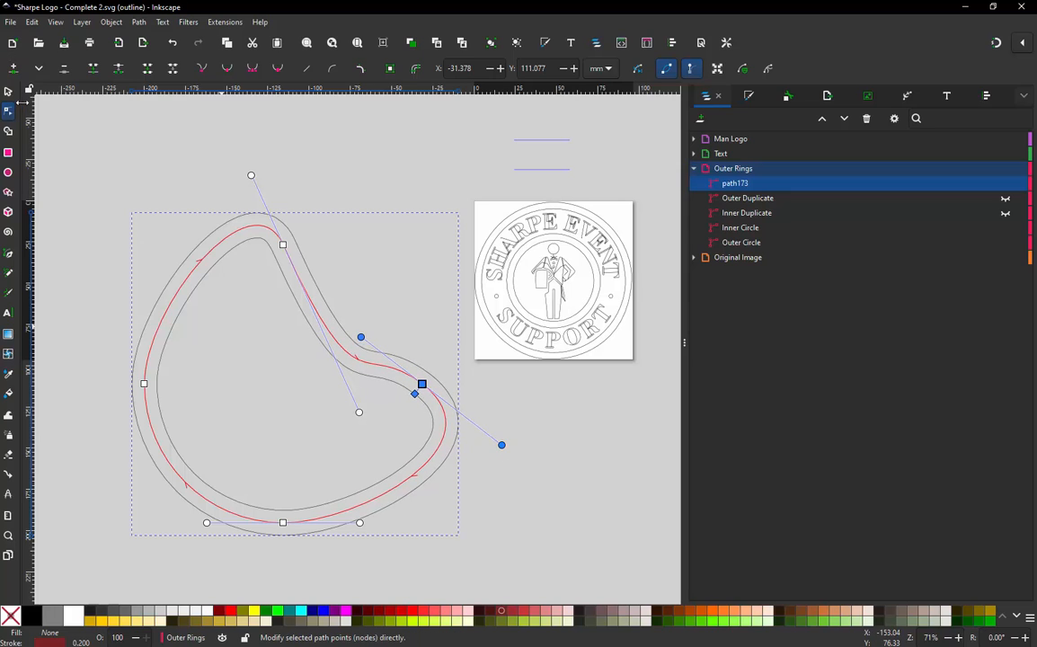
left_click(9, 90)
left_click(89, 135)
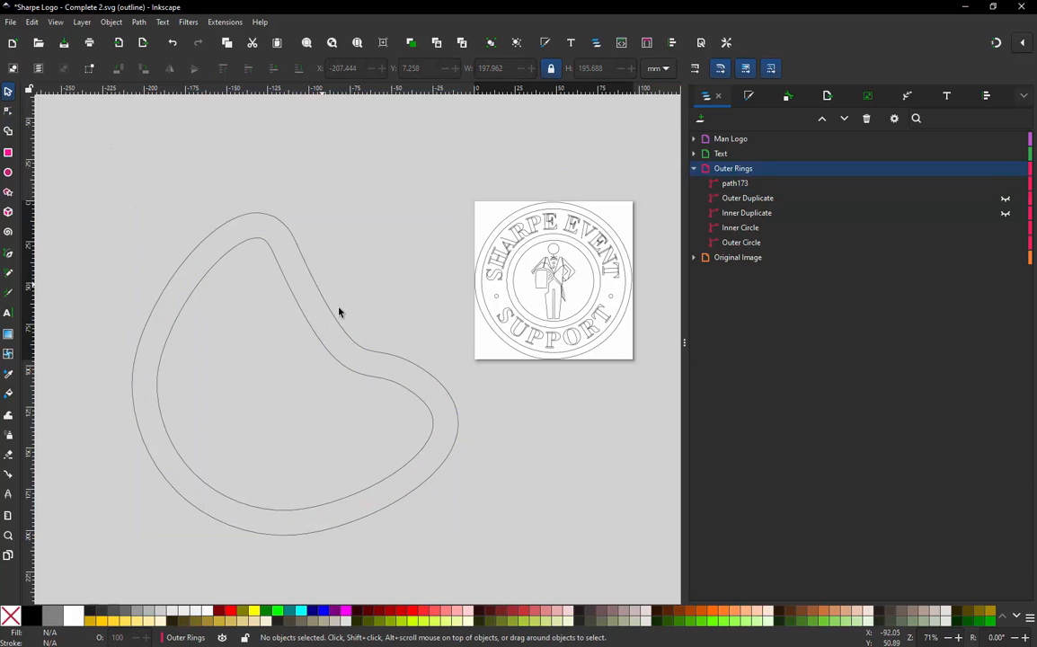
Step: Measure the reshaped satin's width between its two rails on the inward-bent side
left_click(319, 340)
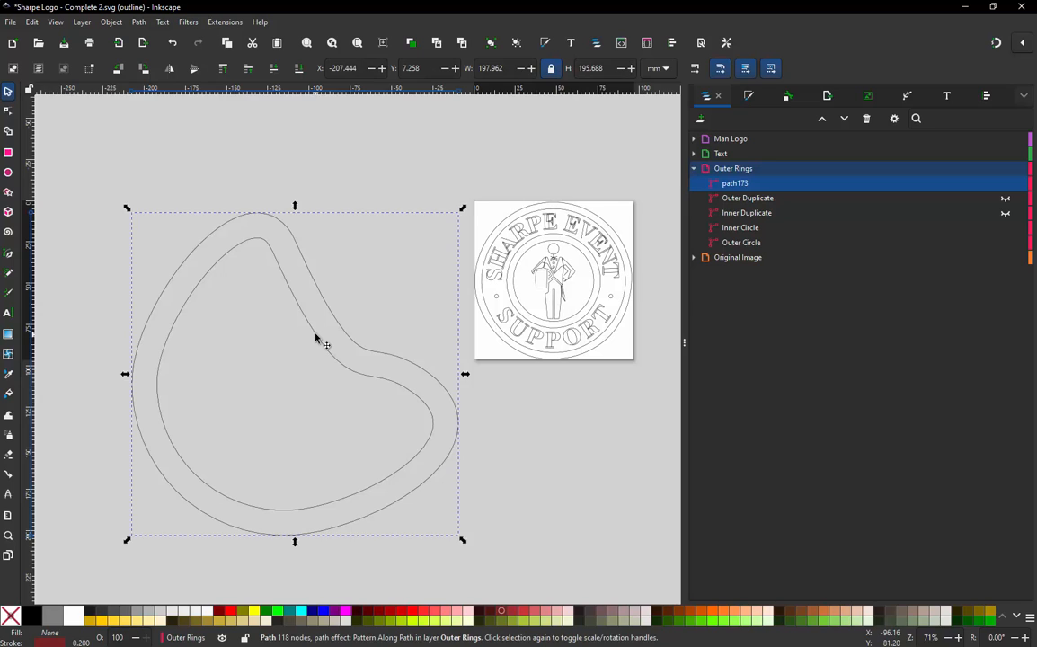
scroll(316, 340, "up", 3)
key("m")
scroll(241, 238, "up", 1)
mouse_move(278, 255)
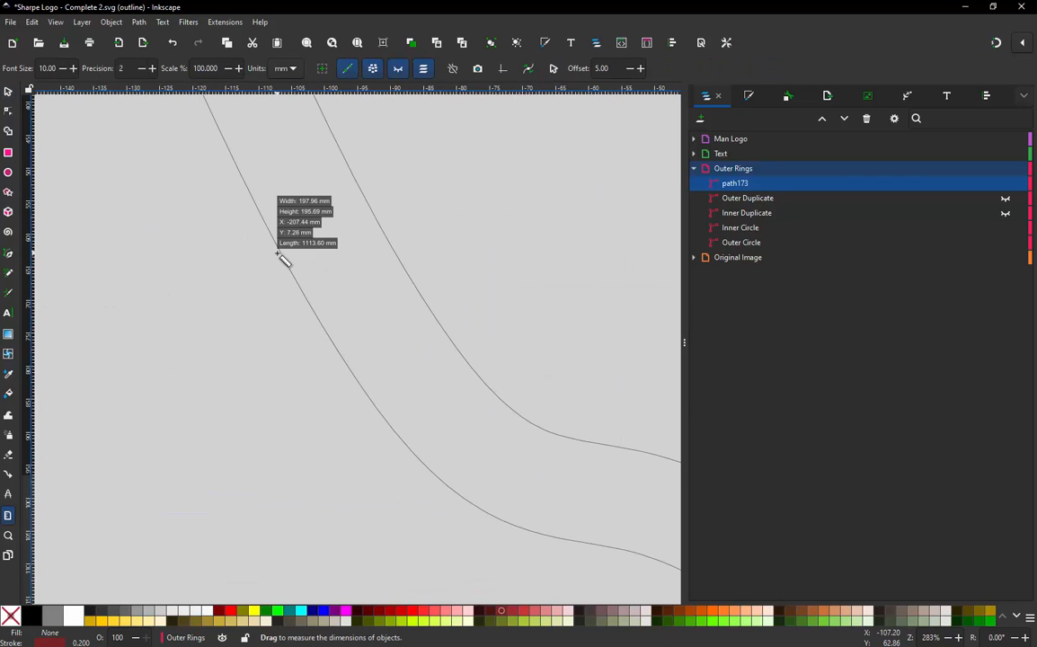
left_click_drag(279, 254, 366, 200)
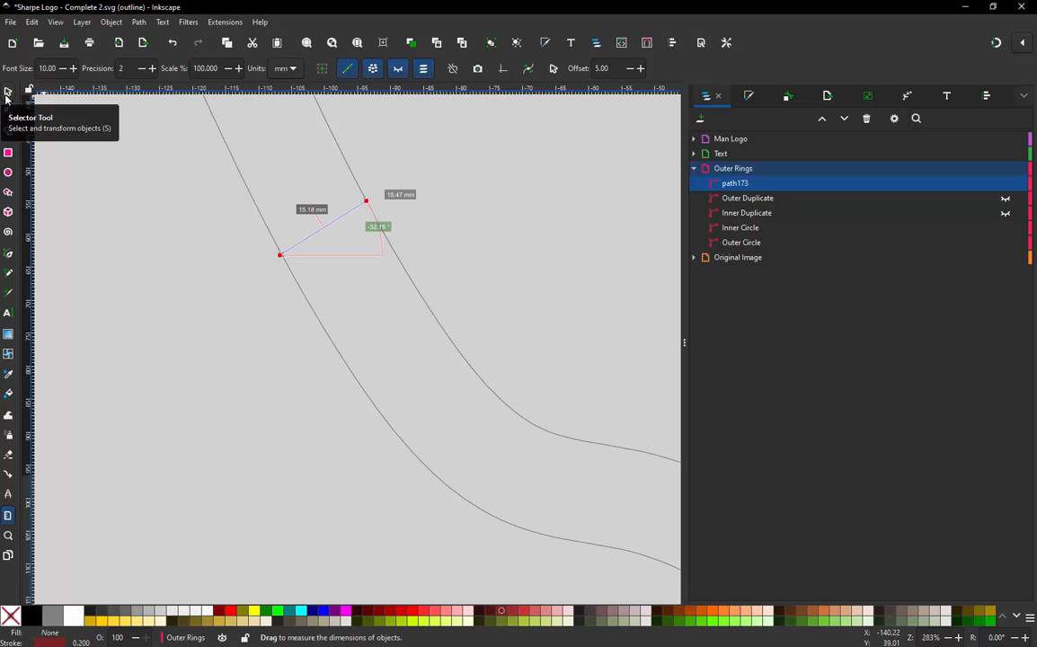
left_click(18, 93)
Step: Move the reshaped satin farther from the logo and reapply Stroke to Live Path Effect Satin with 4.0 mm minimum and maximum widths
key("3")
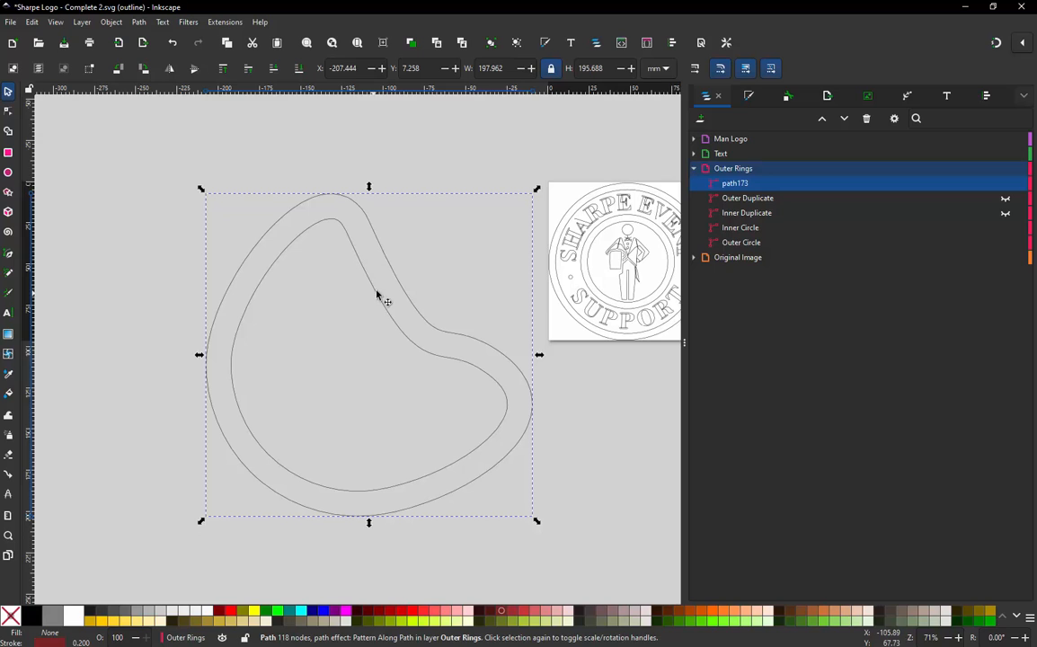
left_click_drag(379, 300, 314, 279)
left_click(225, 21)
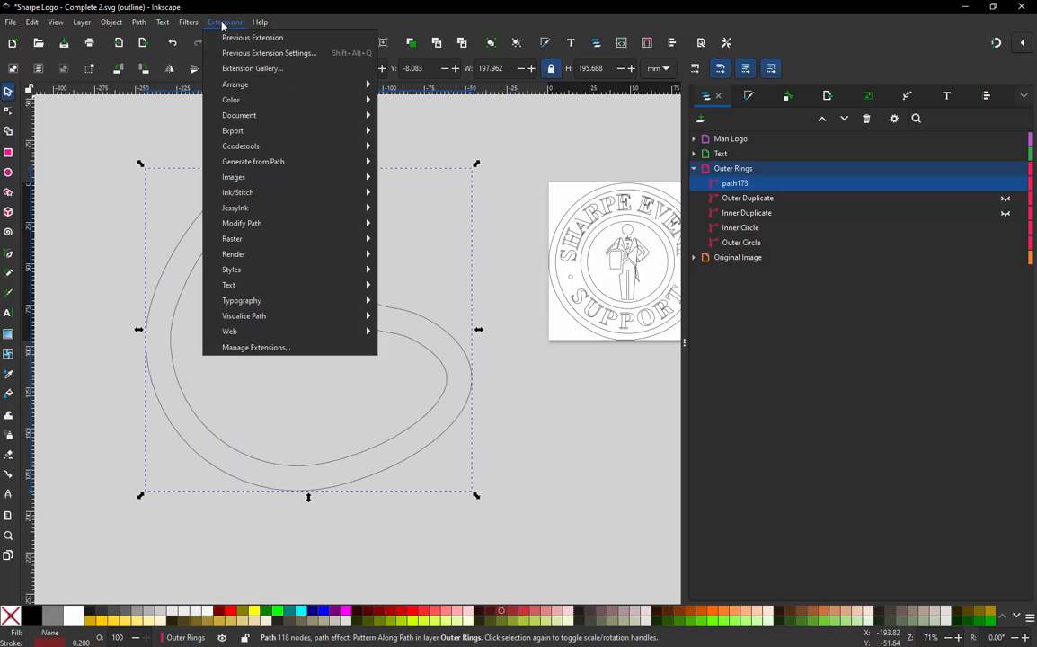
mouse_move(296, 192)
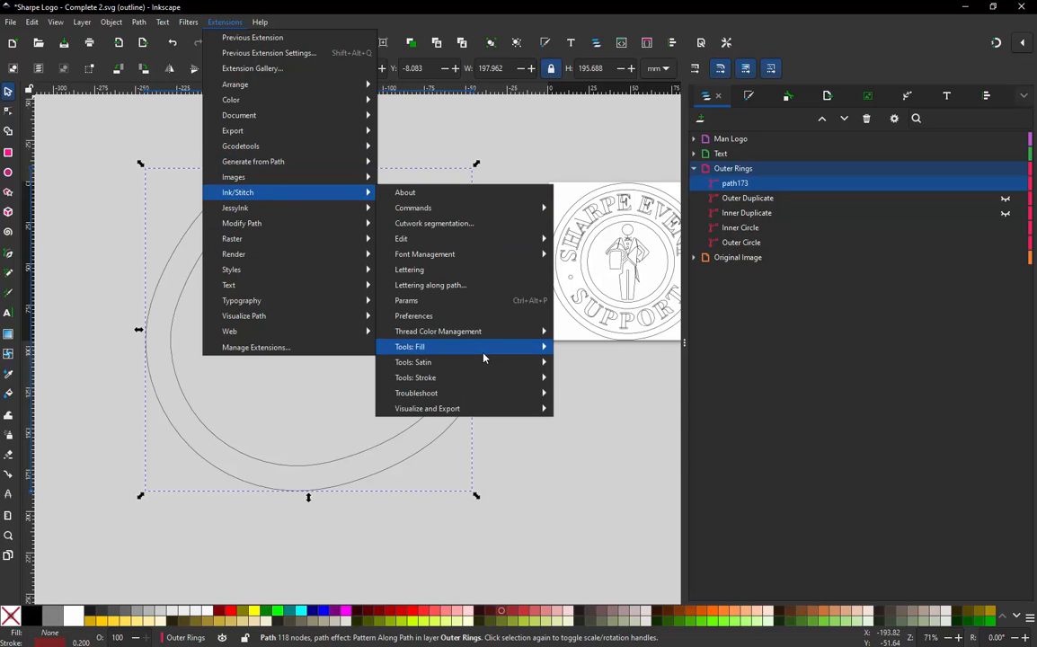
mouse_move(481, 365)
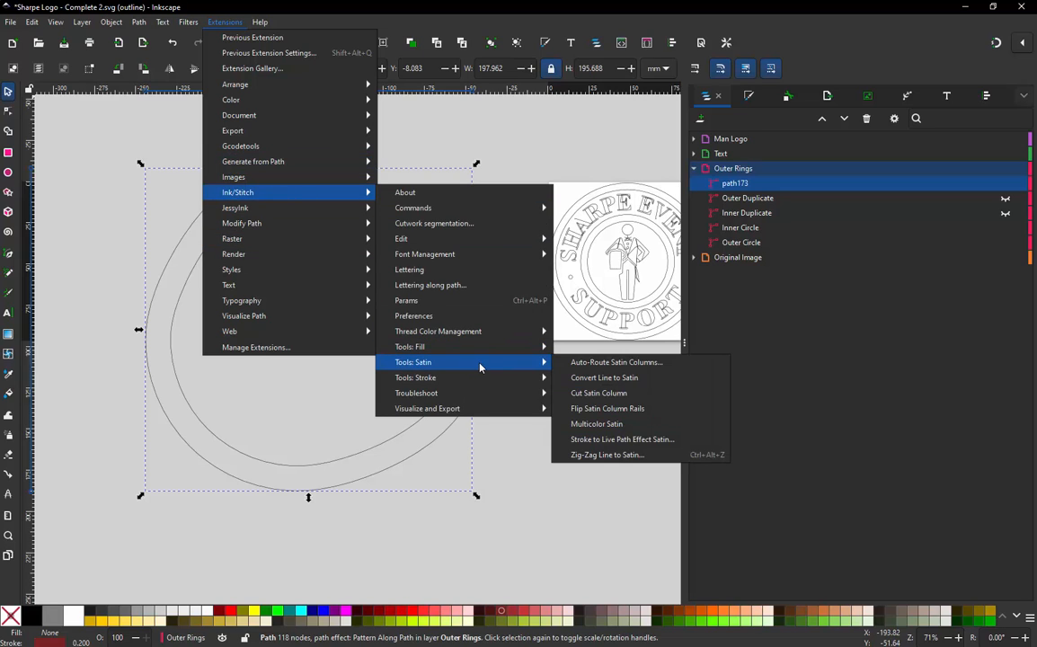
left_click(619, 444)
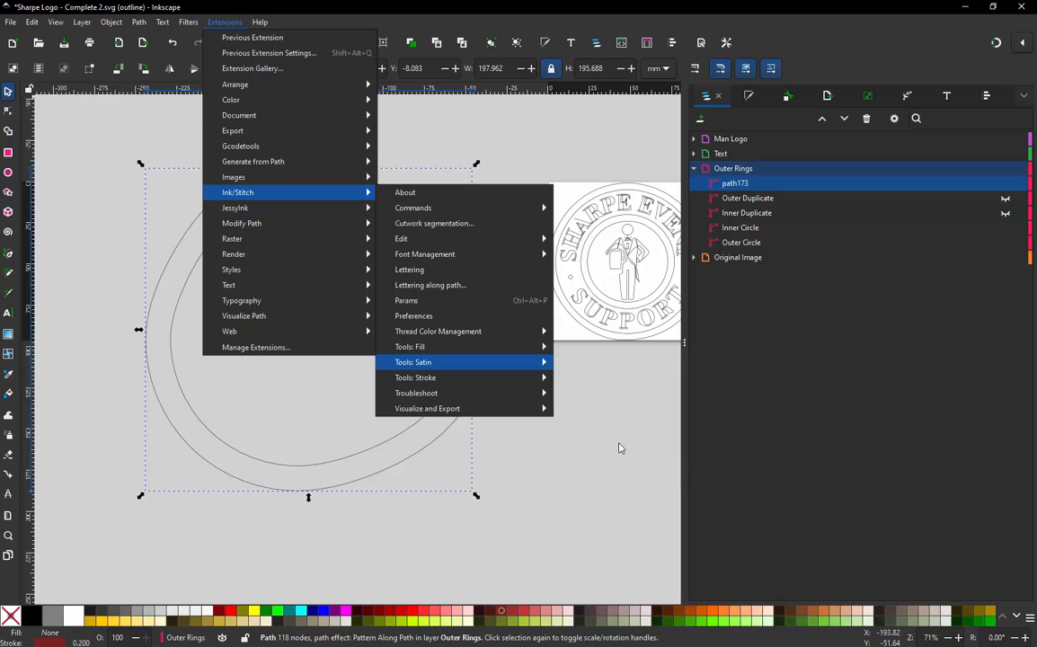
left_click_drag(251, 92, 659, 114)
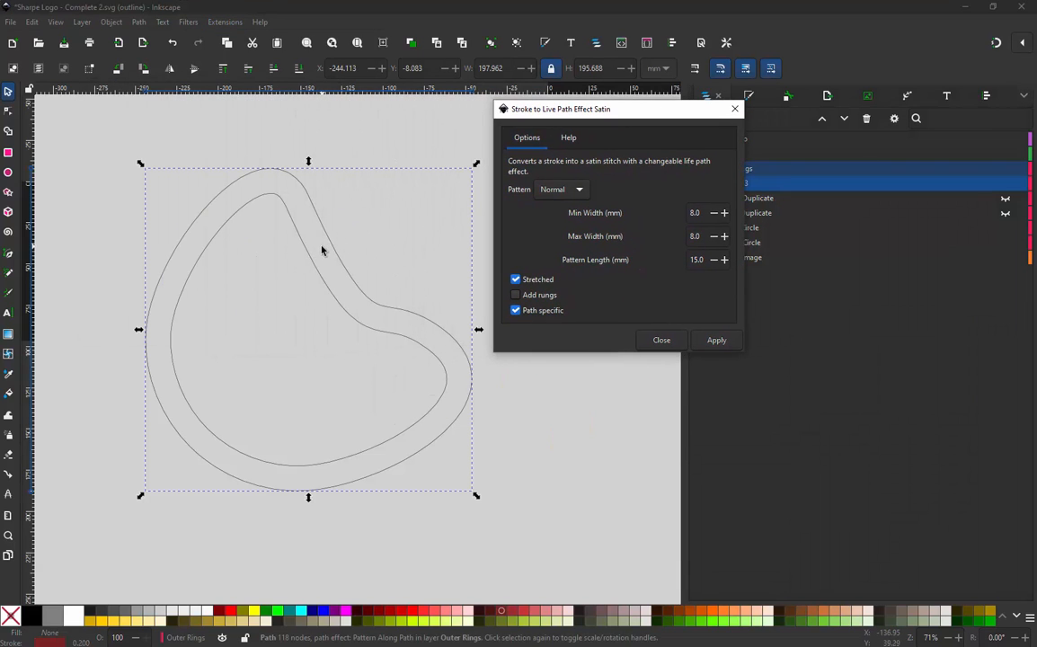
left_click(699, 213)
key("Tab")
key("BackSpace")
left_click(717, 340)
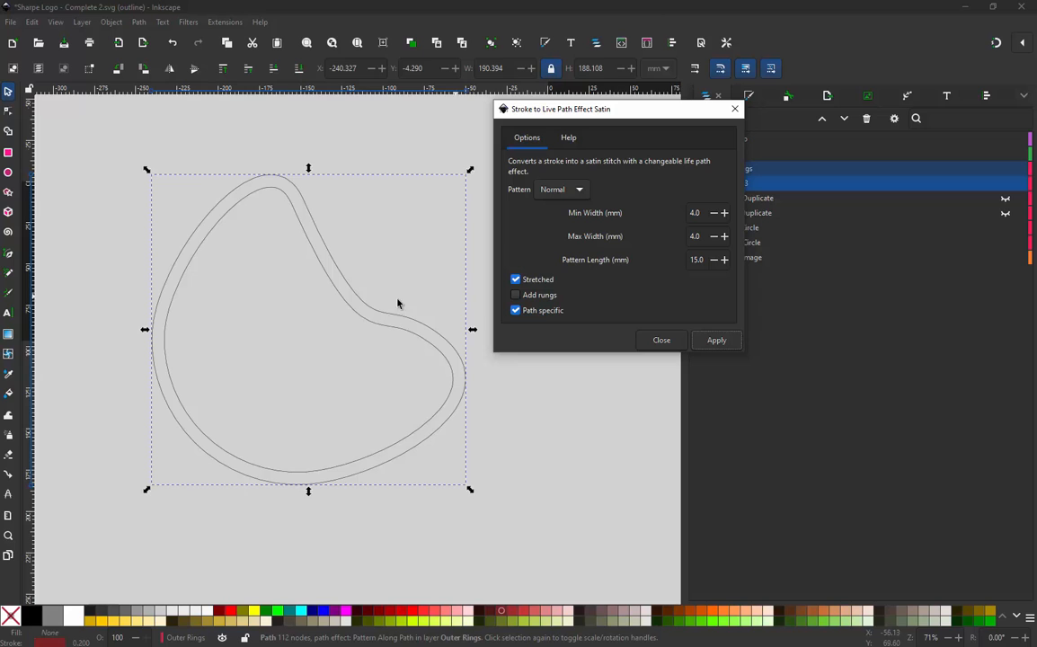
Step: Measure the distance between the narrowed satin's two rails on its inward-bent side
scroll(359, 285, "up", 6, "ctrl")
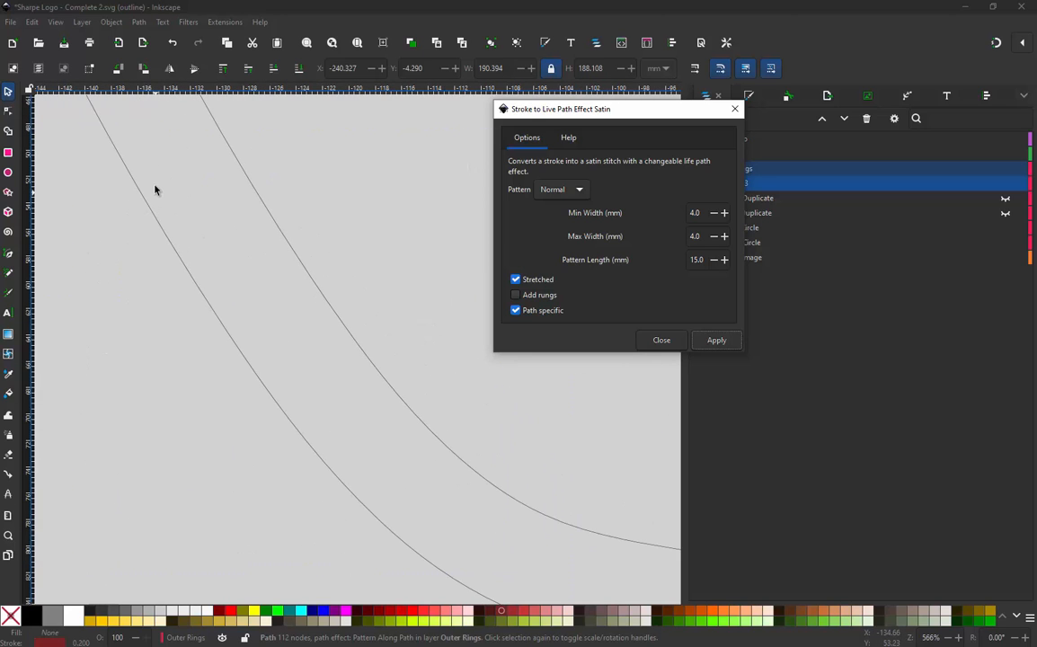
key("Escape")
key("Escape")
key("m")
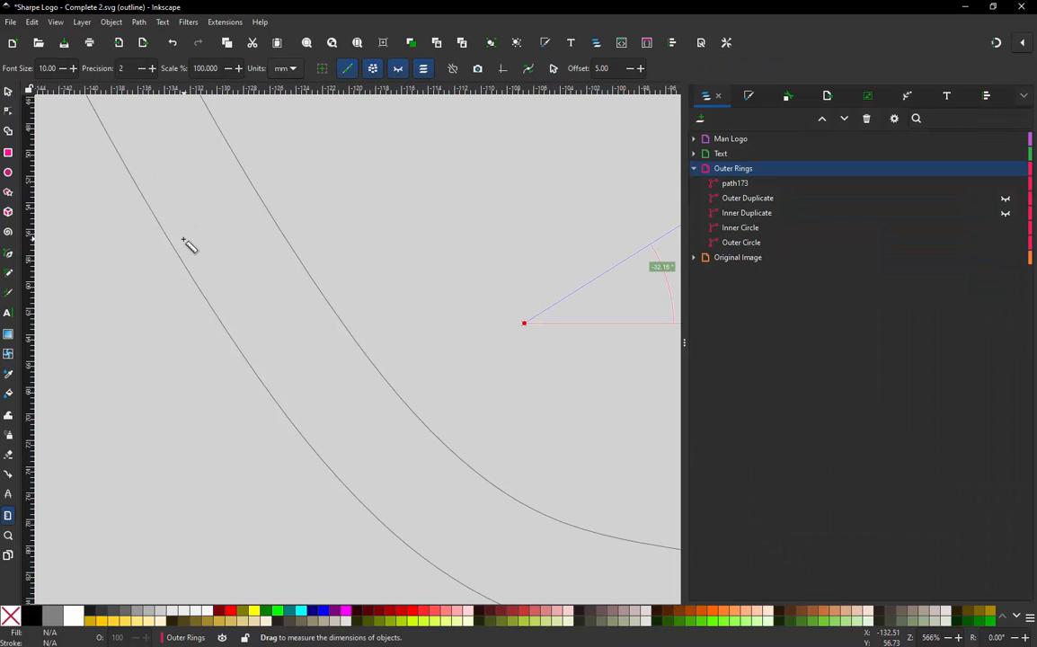
left_click_drag(173, 248, 256, 188)
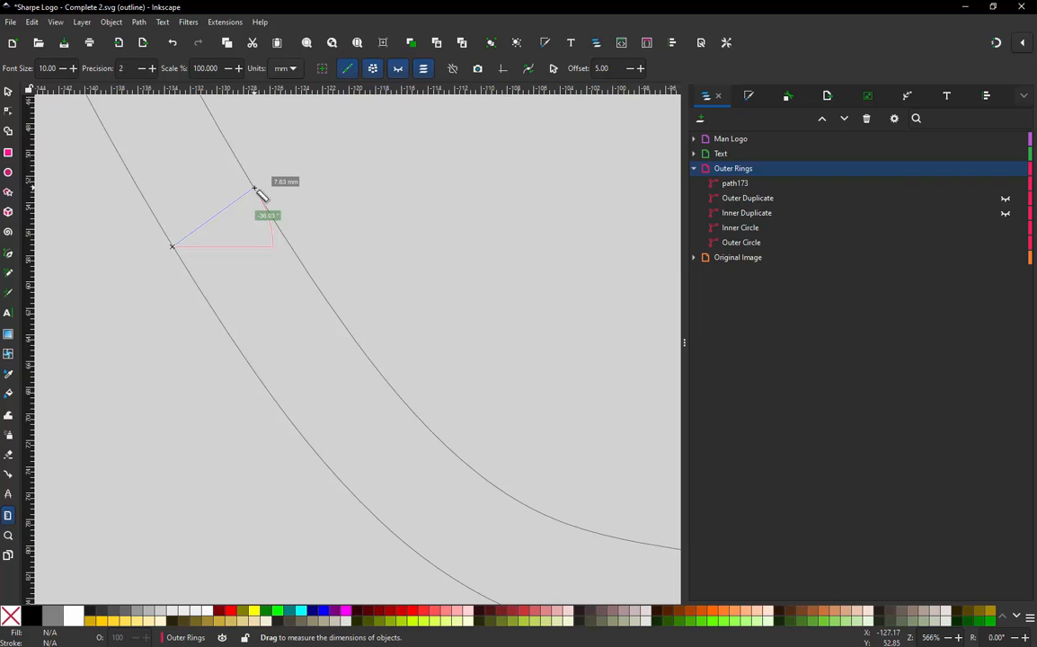
left_click_drag(256, 188, 255, 189)
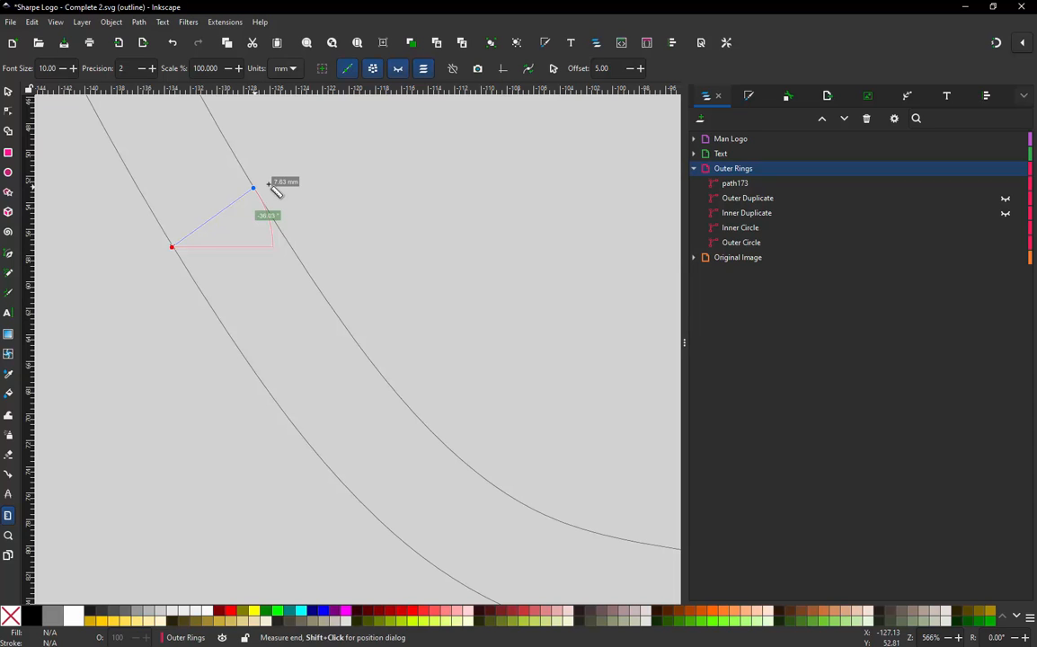
left_click(7, 92)
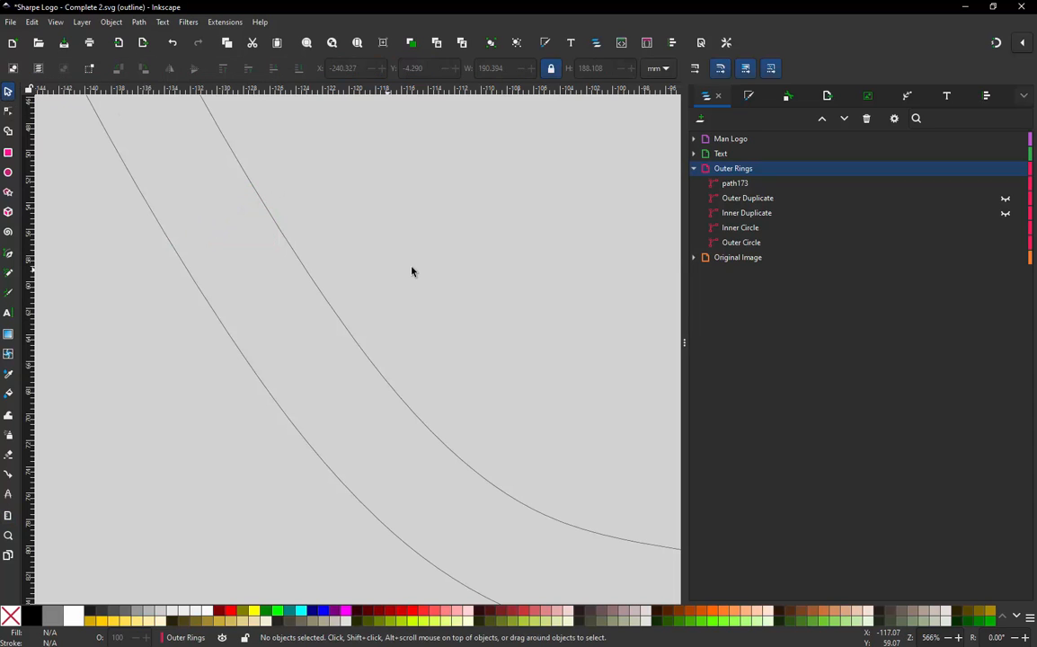
scroll(413, 271, "down", 7)
scroll(303, 318, "up", 1)
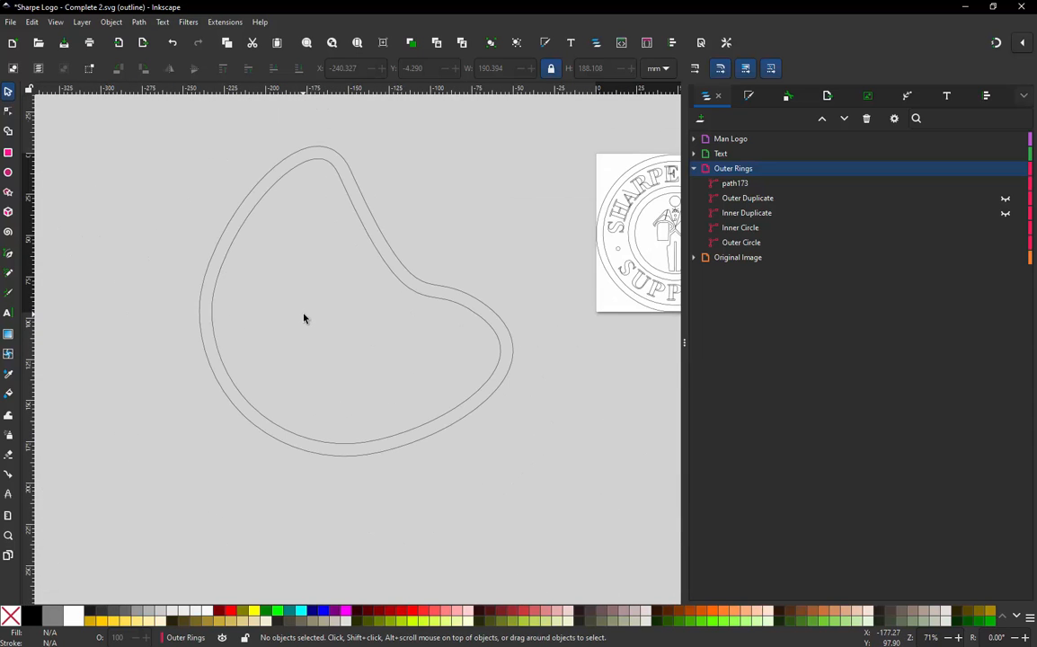
scroll(410, 293, "up", 1)
scroll(411, 292, "down", 1)
scroll(359, 245, "up", 1)
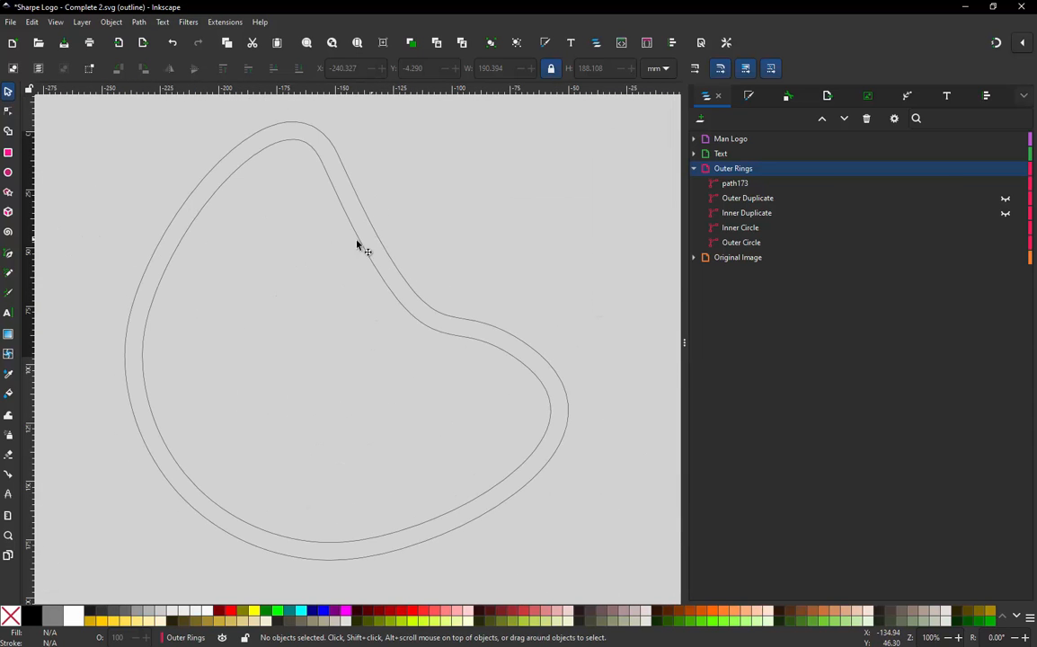
scroll(269, 248, "down", 1)
scroll(359, 246, "up", 1)
Step: Widen the satin shape with Stroke to Live Path Effect Satin, using 10.0 mm for both minimum and maximum width
left_click(351, 259)
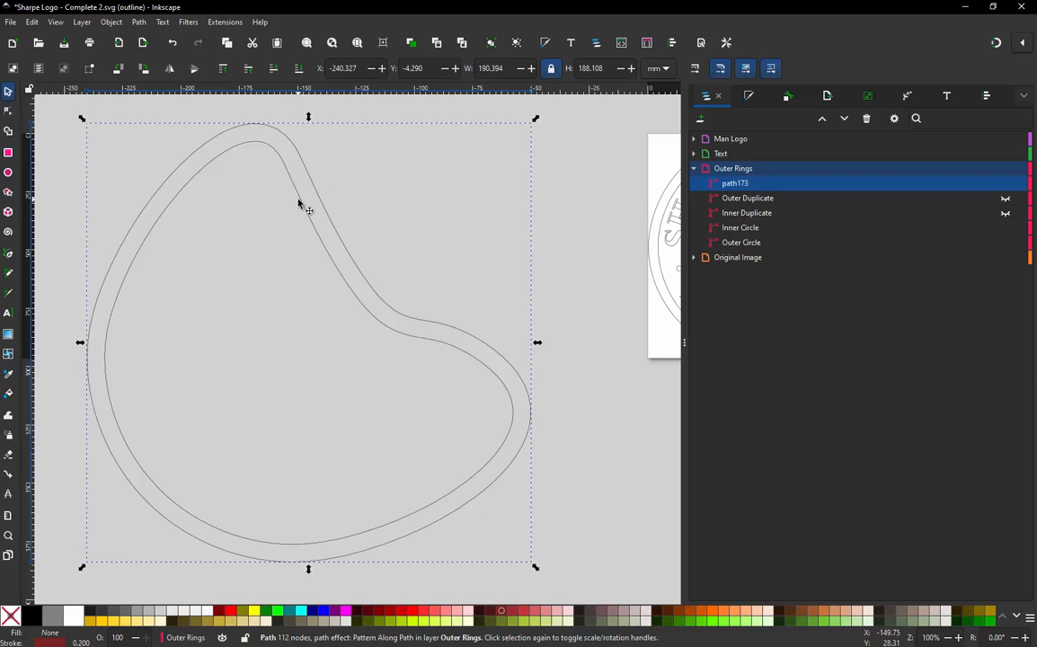
left_click(230, 23)
mouse_move(269, 192)
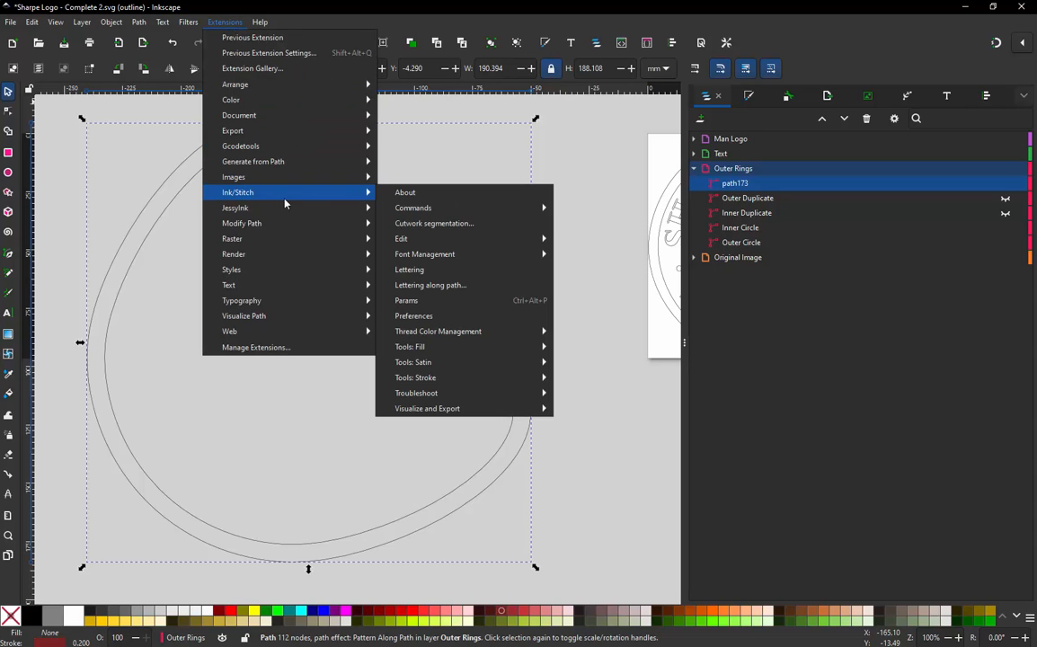
mouse_move(508, 364)
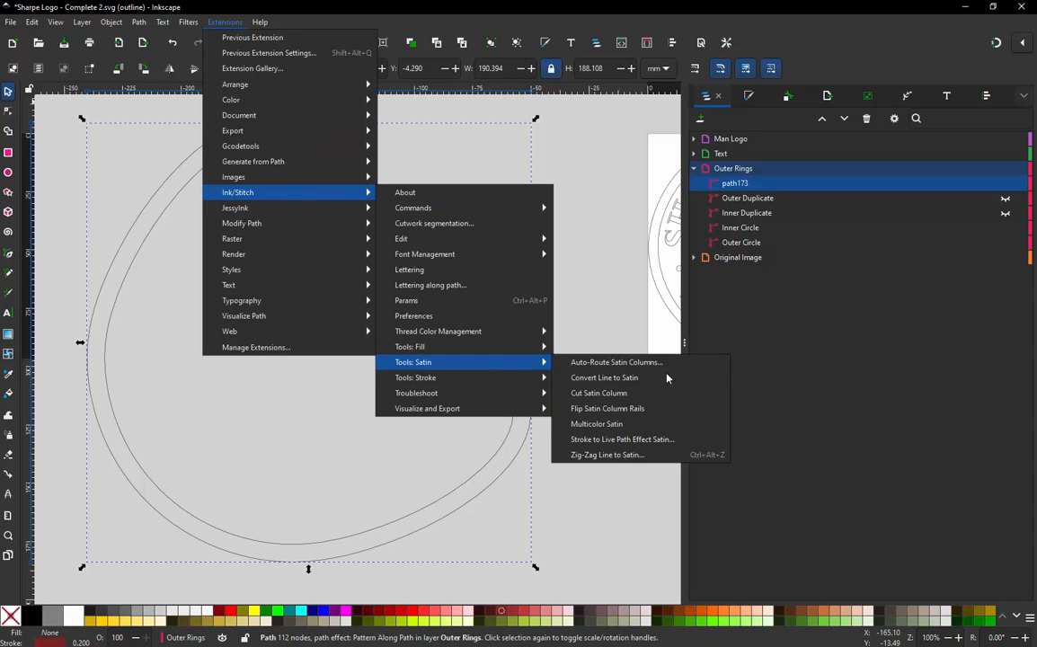
left_click(598, 439)
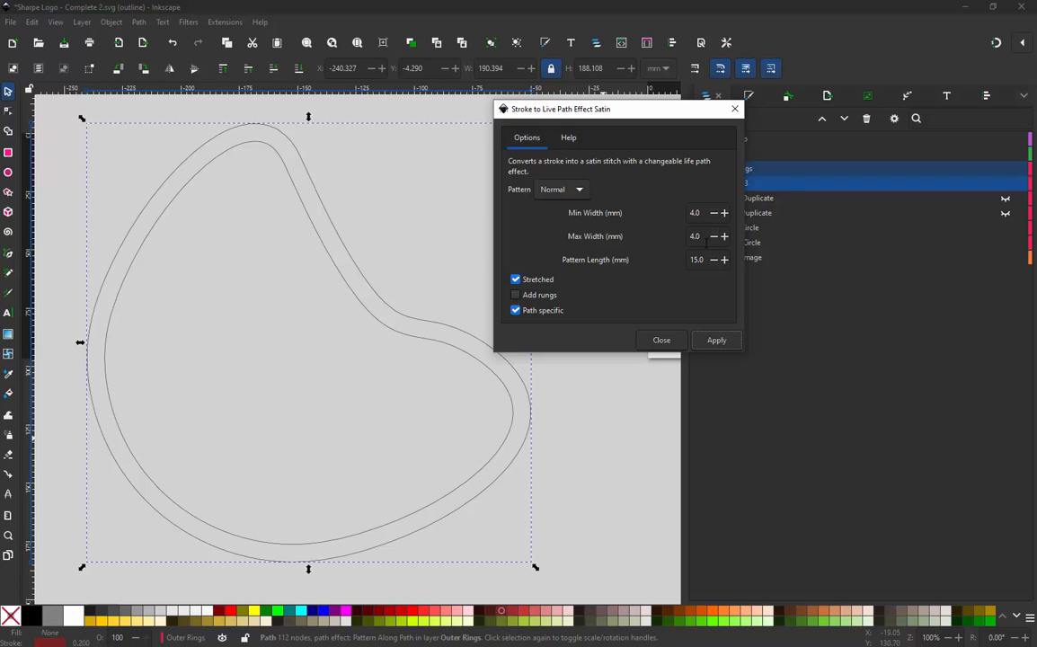
left_click(698, 214)
type("10")
left_click(722, 342)
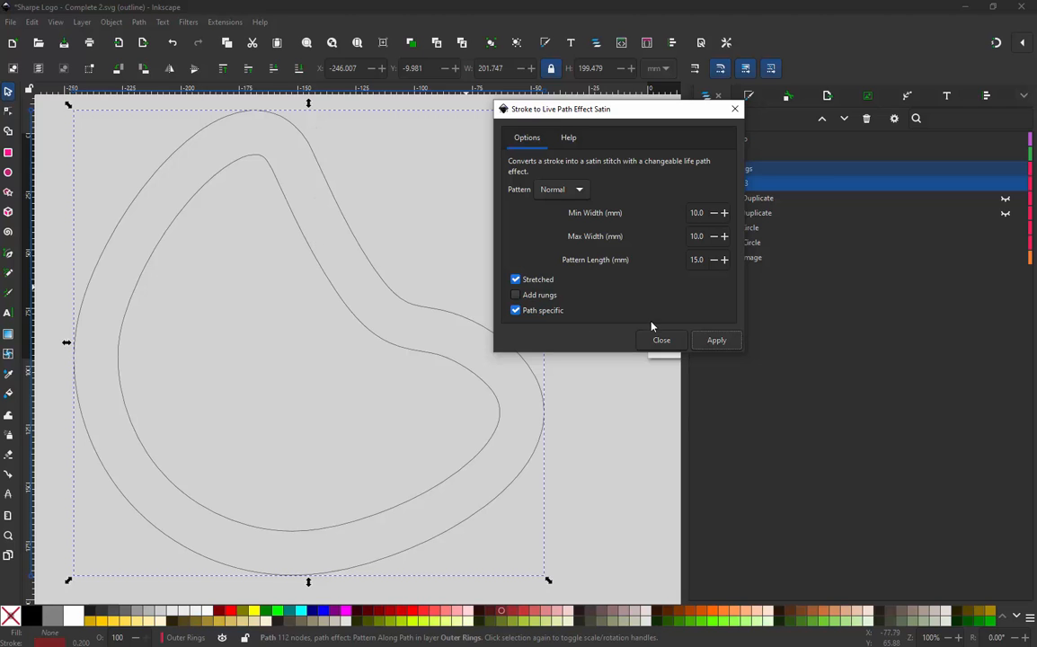
left_click(661, 341)
Step: Measure the widened satin from rail to rail along the inward-bent side
key("m")
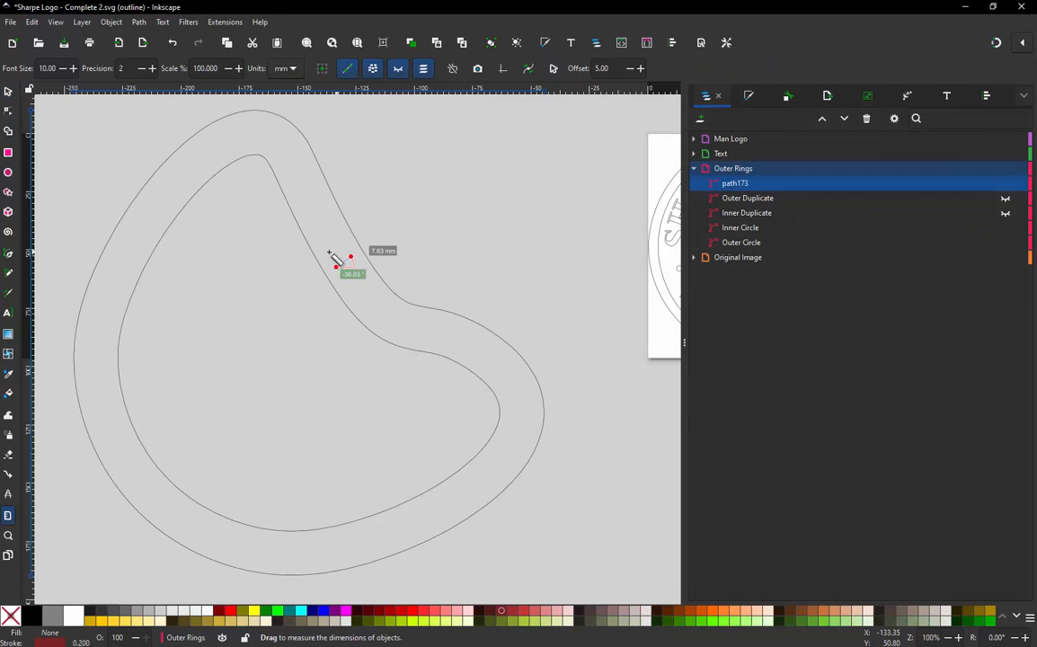
scroll(305, 228, "up", 3)
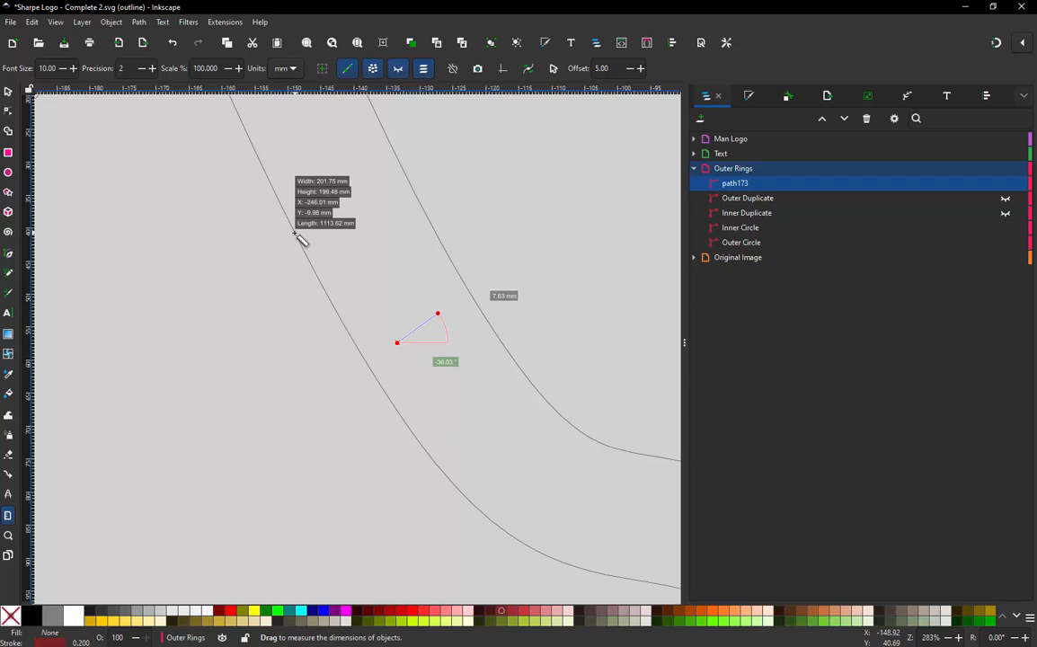
left_click_drag(294, 233, 402, 171)
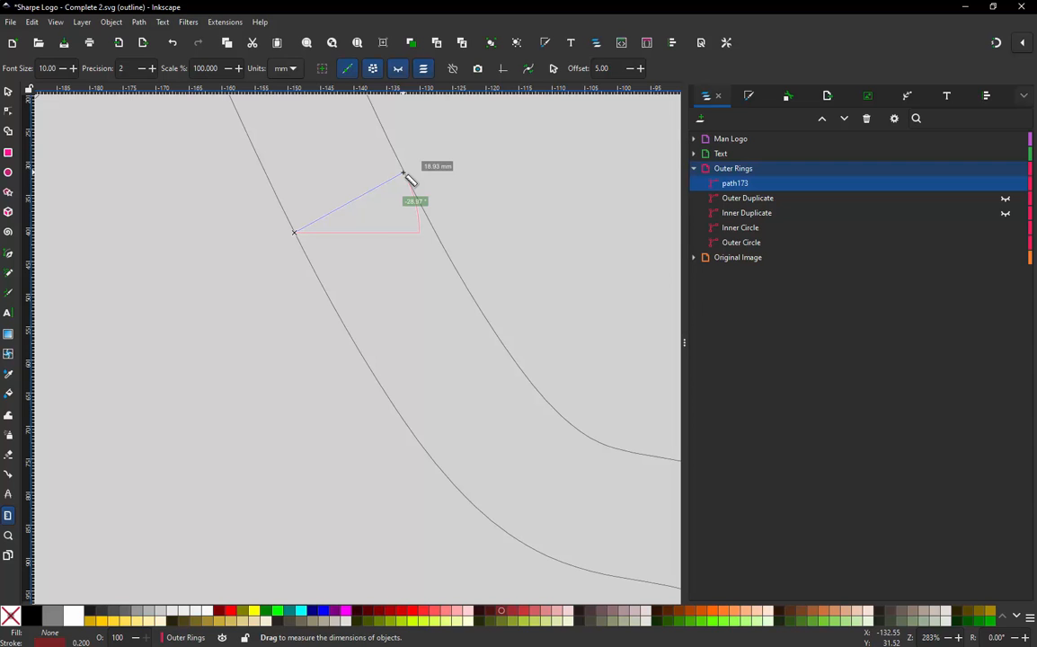
left_click_drag(406, 176, 404, 174)
scroll(343, 278, "down", 1, "ctrl")
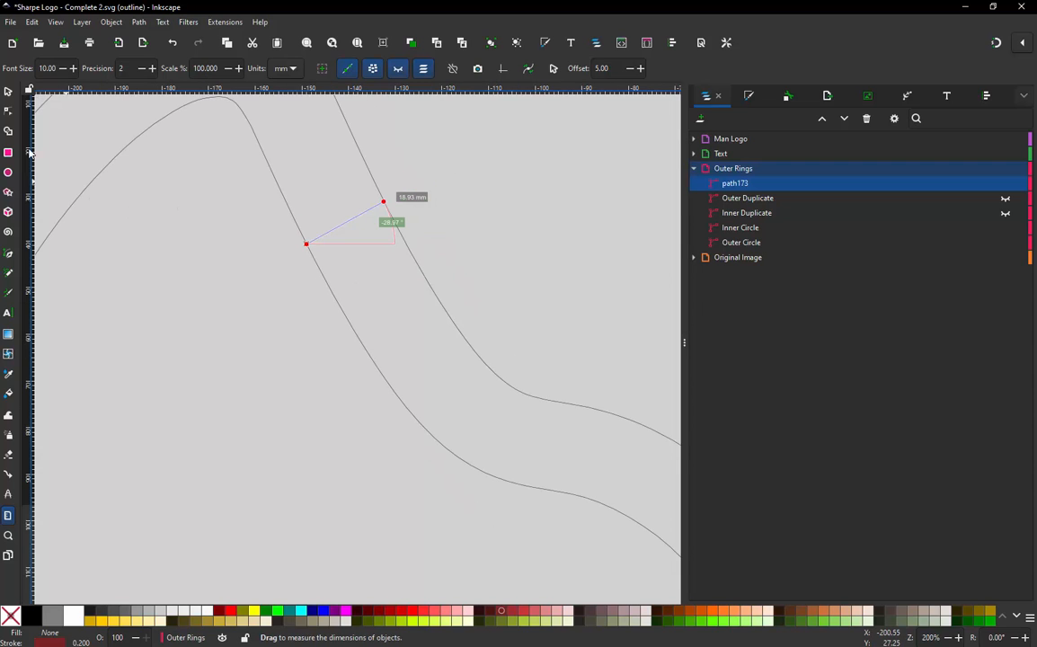
left_click(9, 92)
scroll(387, 257, "down", 3, "ctrl")
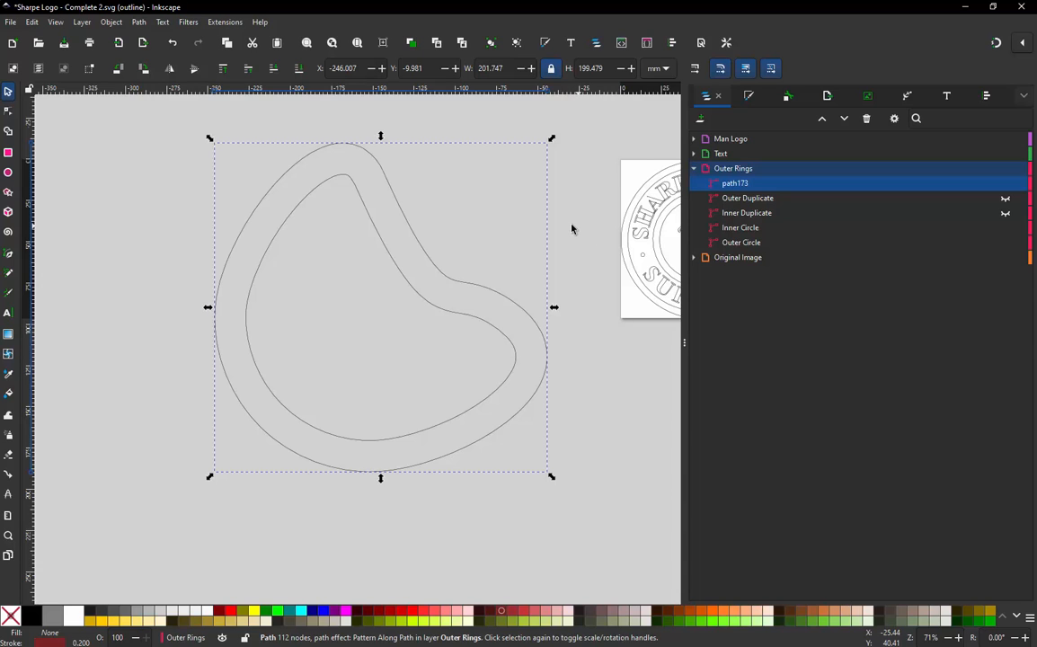
Step: Set the width of the satin's Pattern Along Path effect to 1
left_click(1023, 95)
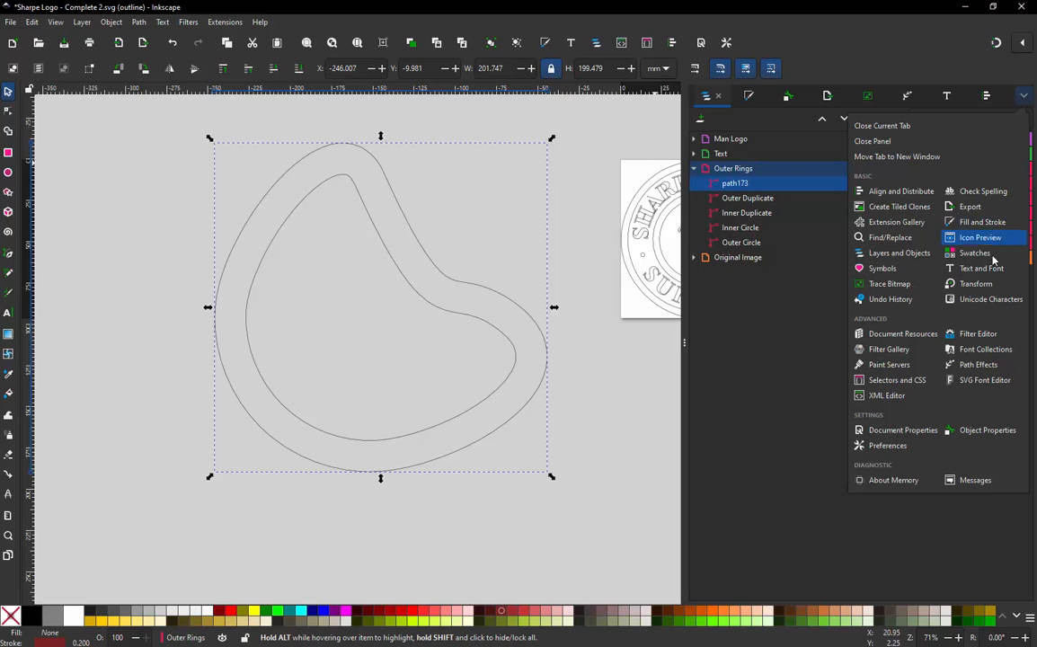
left_click(986, 366)
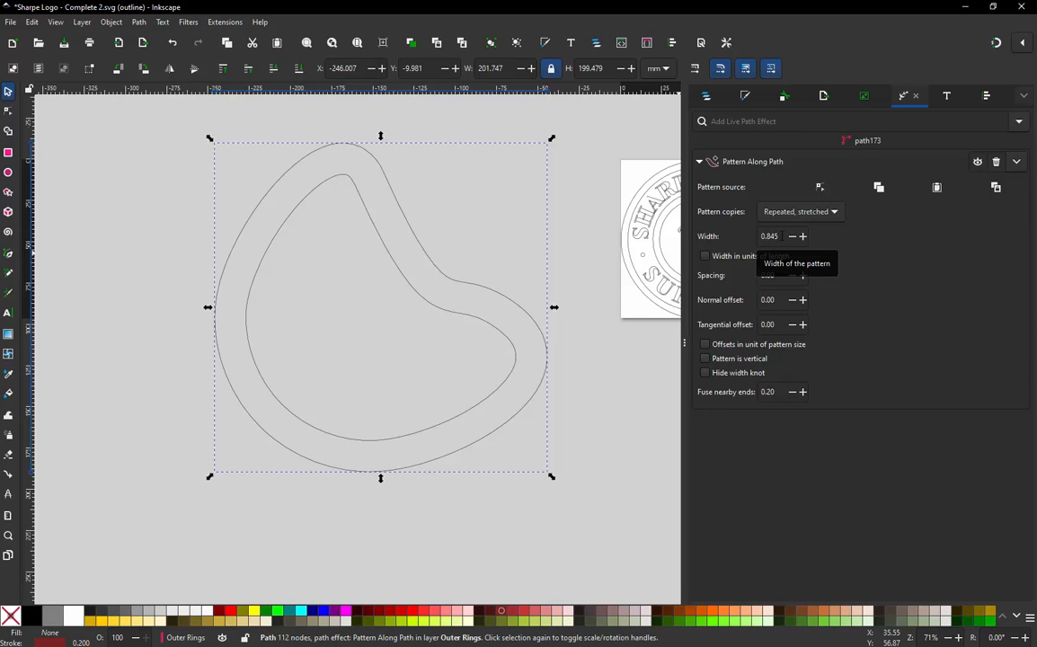
double_click(771, 236)
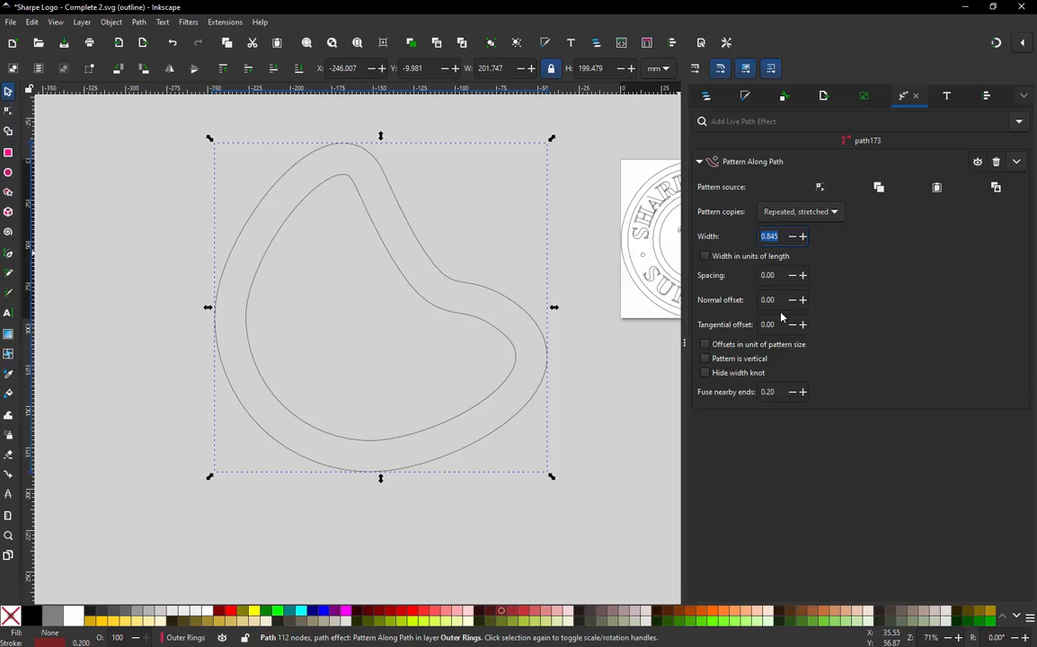
type("1")
key("Return")
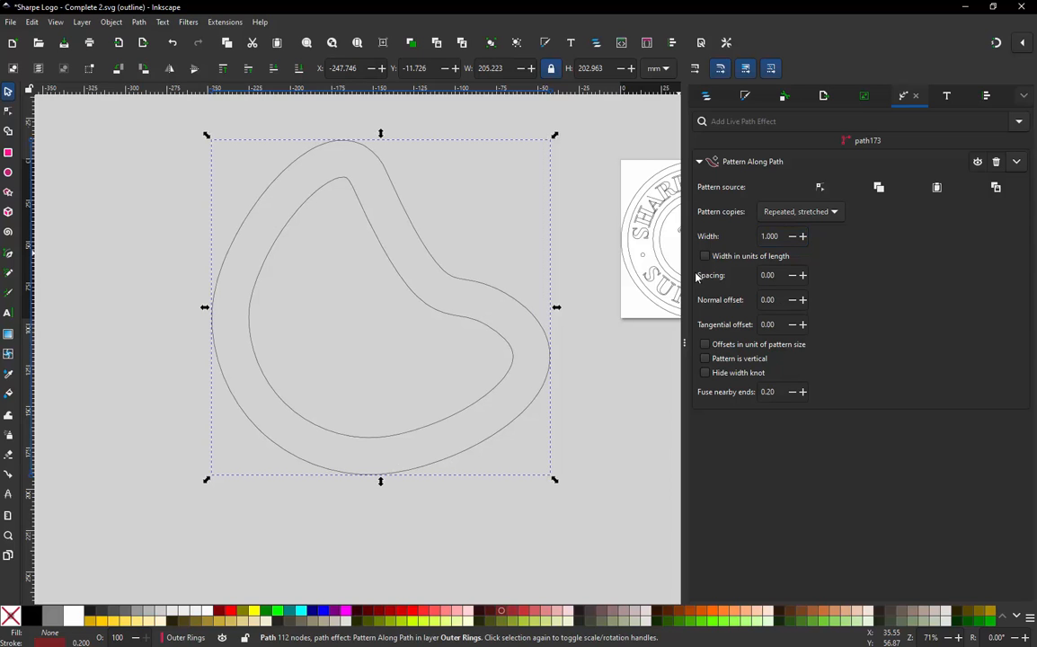
Step: Measure the satin's rail-to-rail width on the inward-bent side at the new Pattern Along Path width
scroll(456, 237, "up", 4)
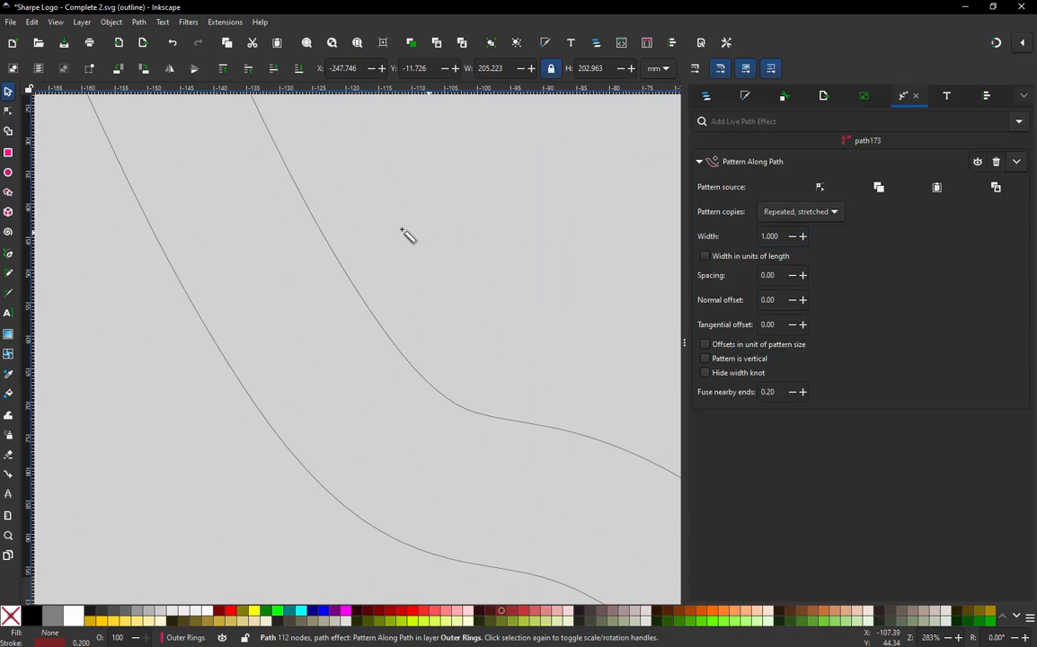
key("m")
left_click_drag(154, 207, 263, 147)
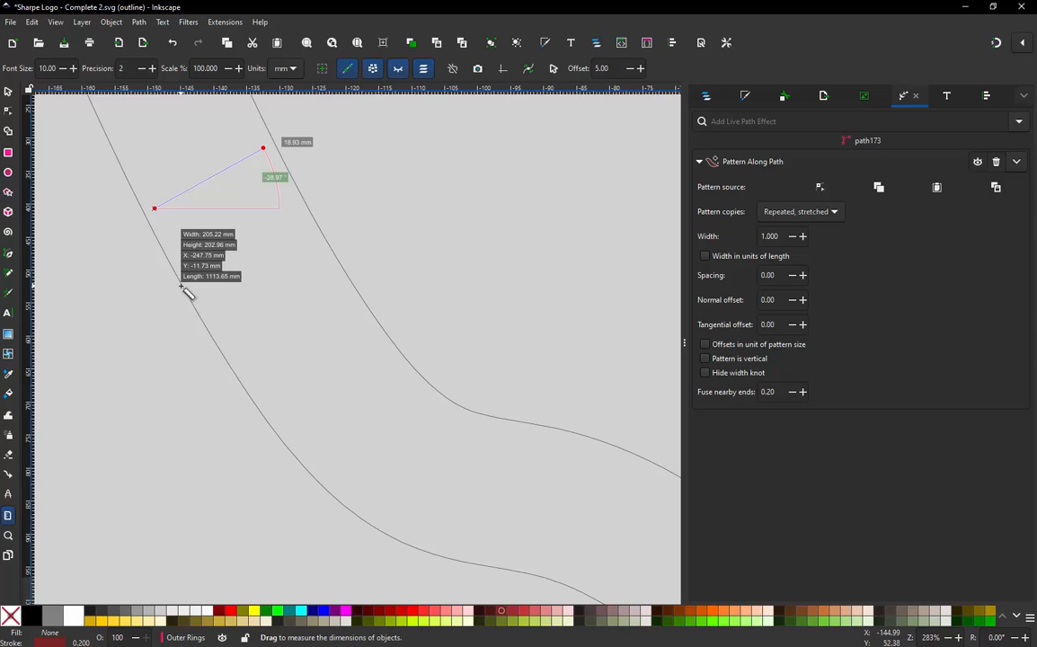
left_click_drag(181, 286, 311, 214)
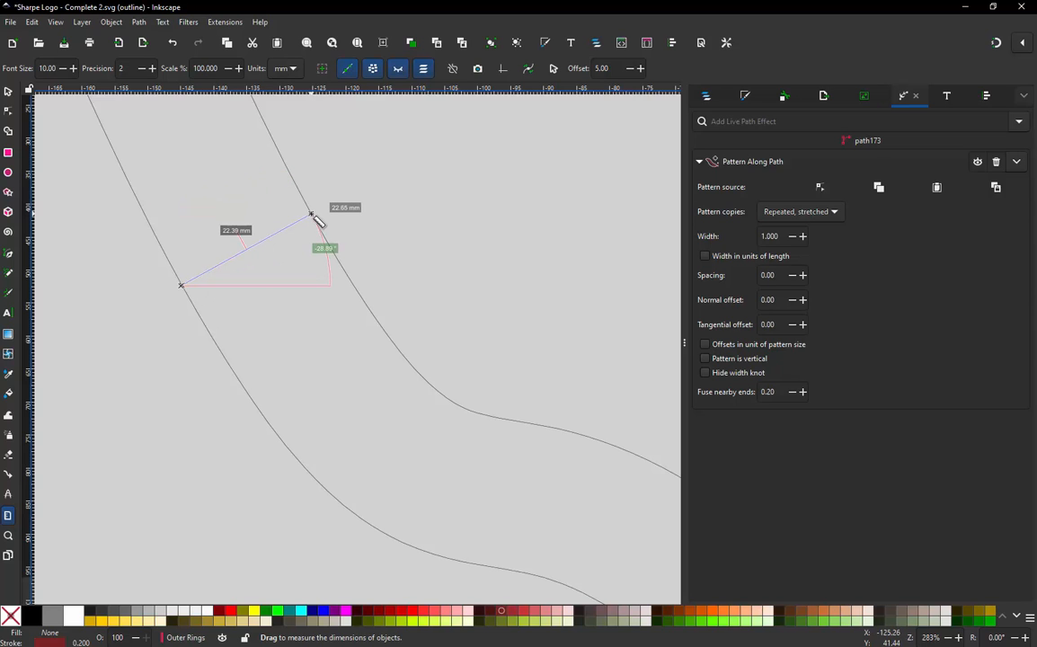
scroll(301, 278, "down", 4)
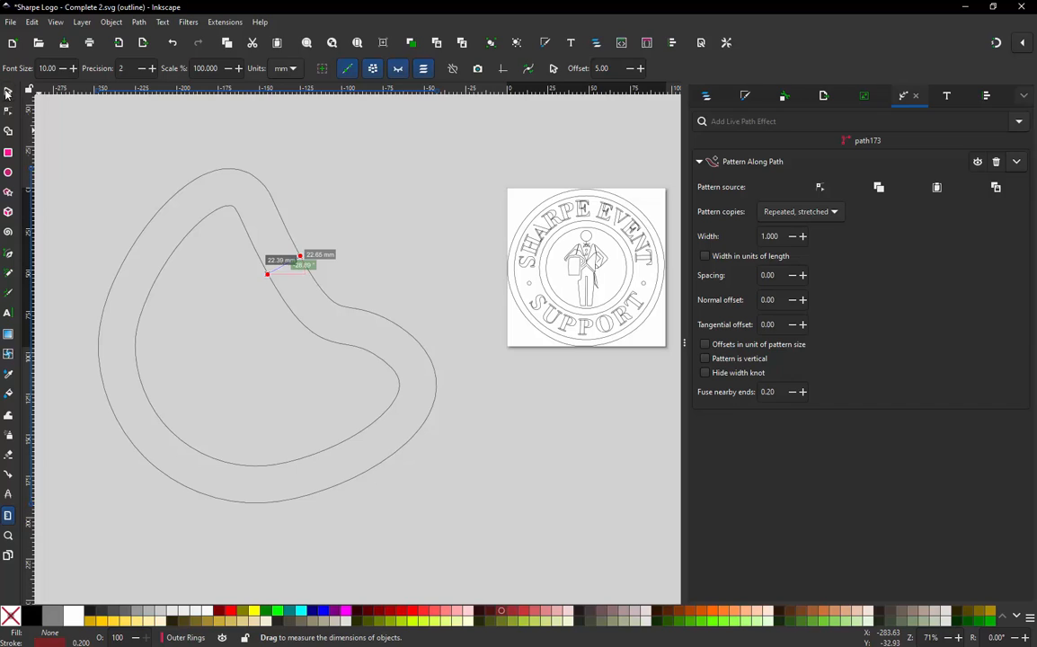
left_click(7, 92)
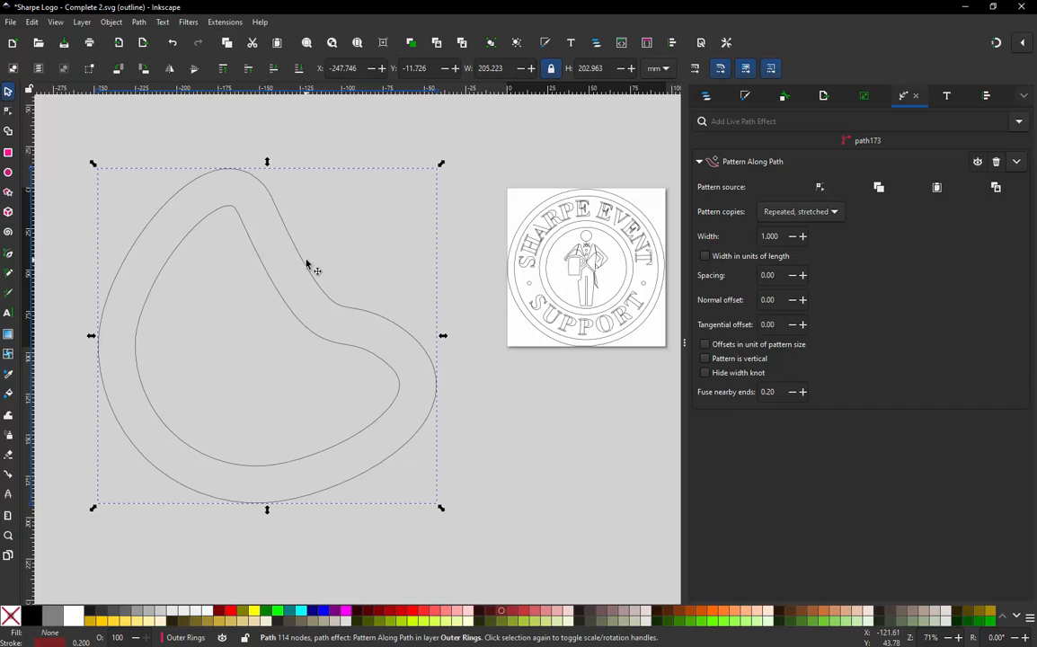
Step: Review the width options of Stroke to Live Path Effect Satin without applying them, and clear the selection
left_click(223, 20)
mouse_move(272, 191)
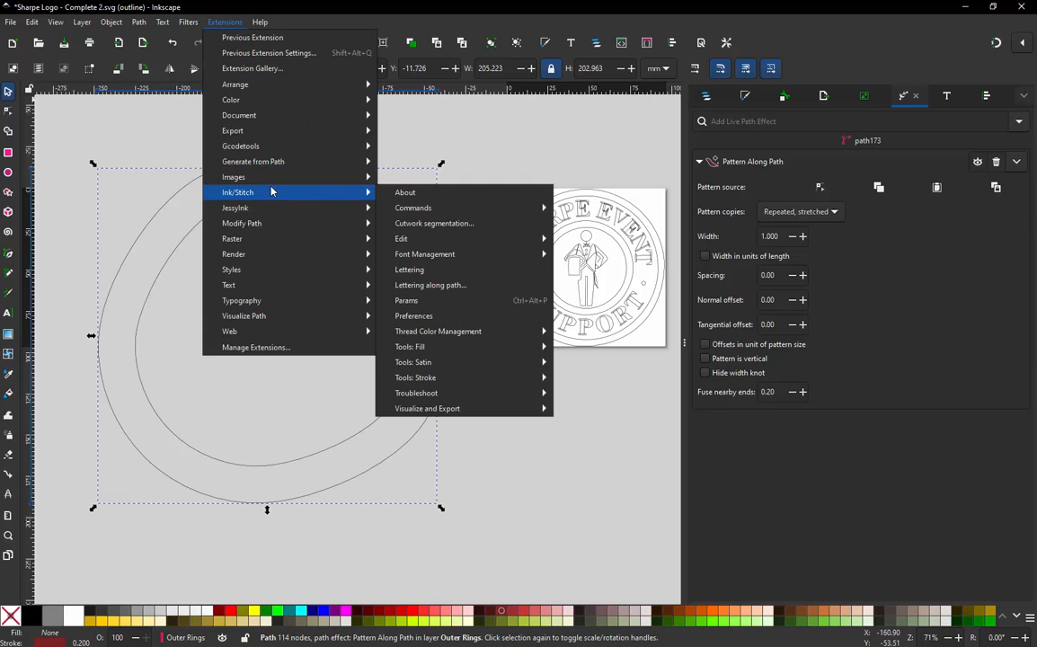
mouse_move(447, 364)
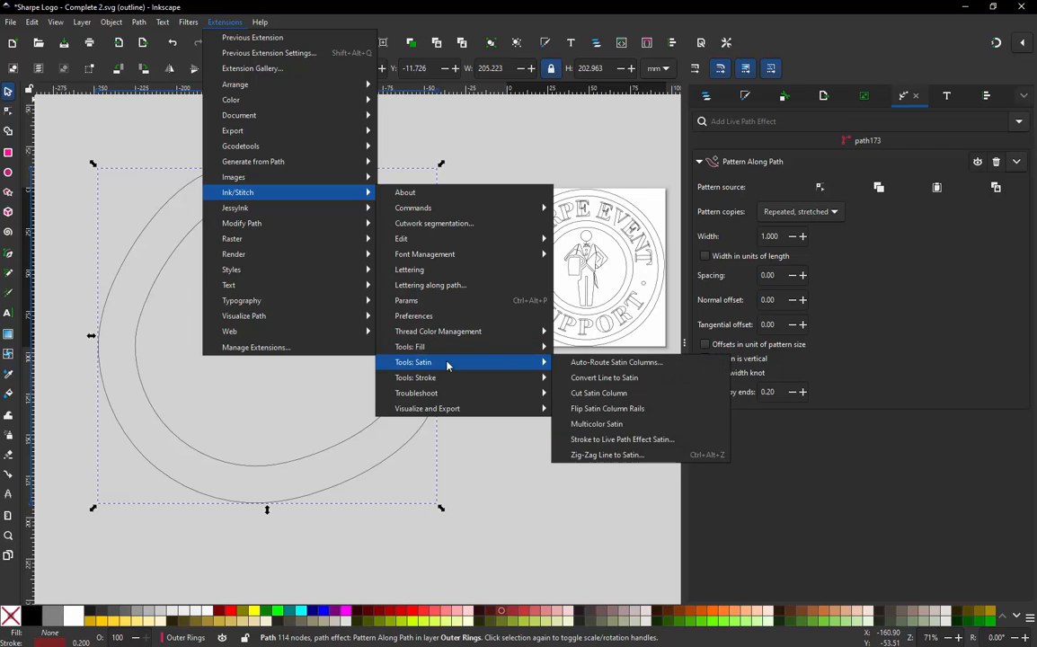
left_click(620, 440)
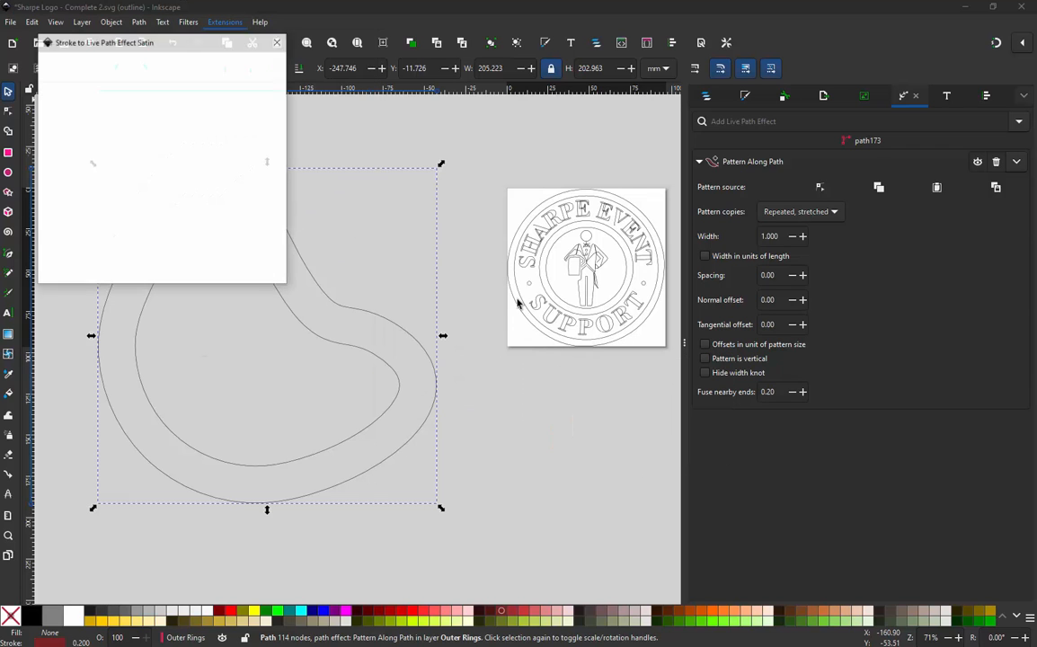
left_click_drag(173, 42, 553, 85)
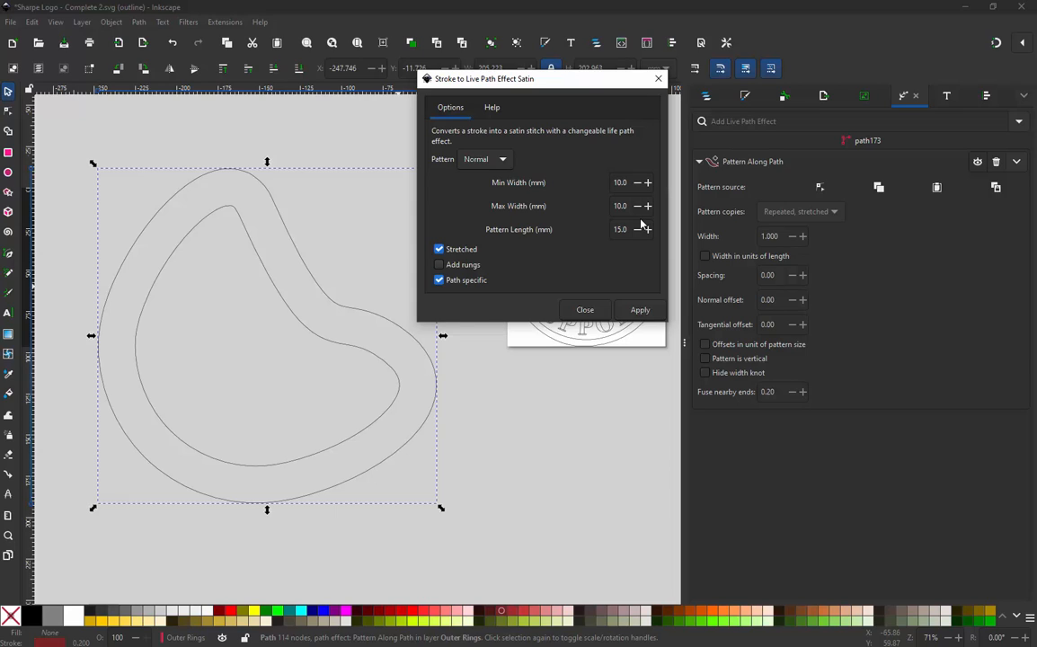
left_click(585, 311)
left_click(449, 202)
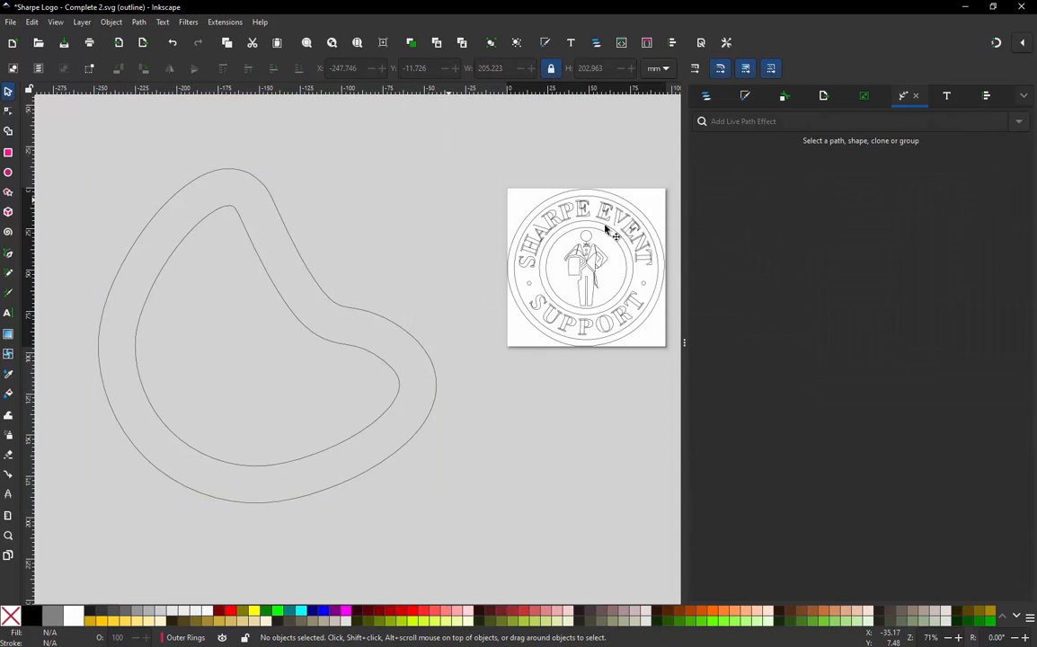
Step: Try widths of 2 and 0.5 on the reshaped satin's Pattern Along Path effect
left_click(314, 286)
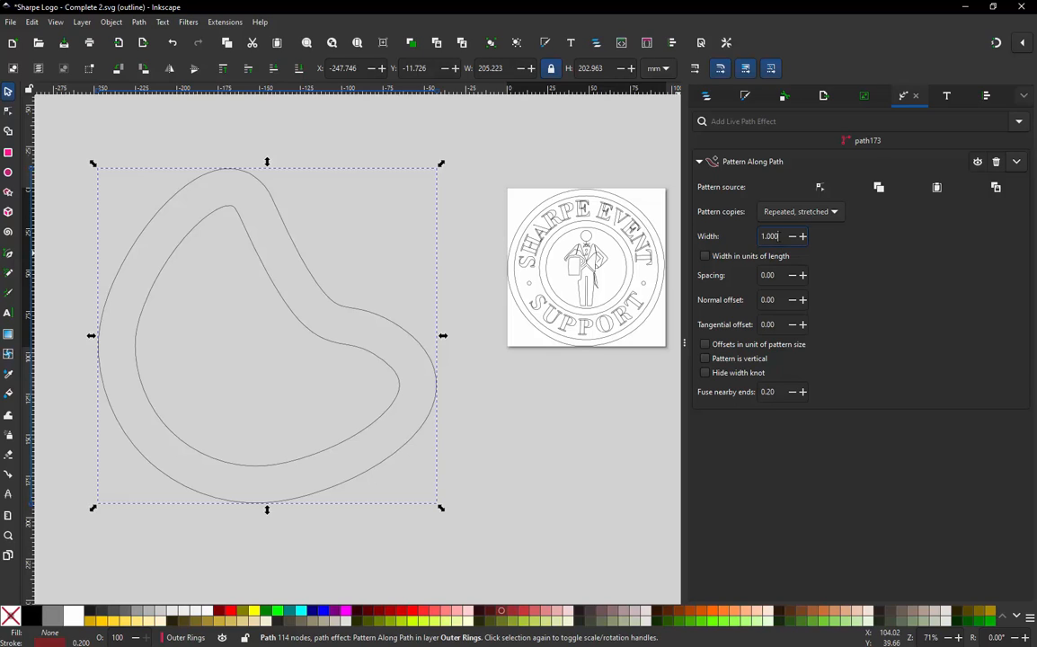
left_click_drag(775, 236, 722, 239)
type("2")
key("Return")
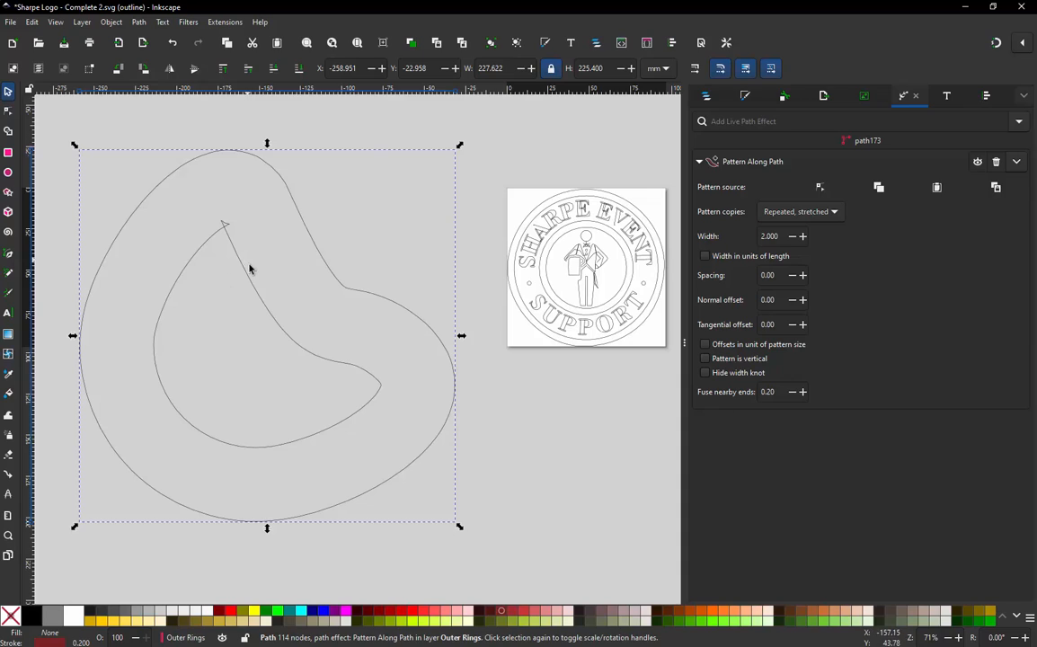
left_click_drag(778, 236, 743, 240)
type("0.5")
key("Return")
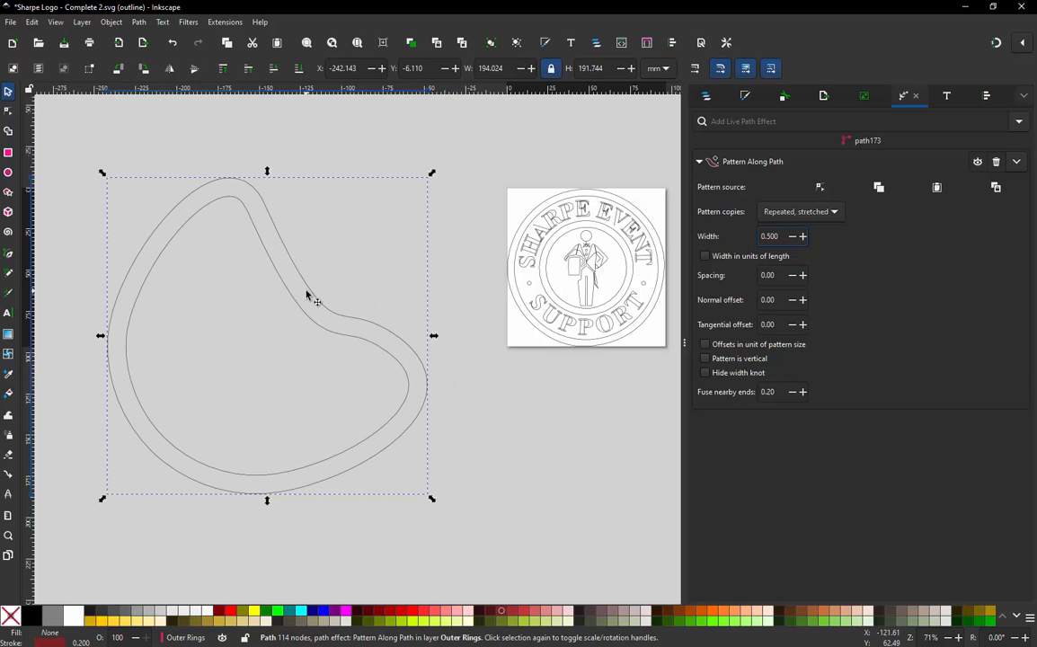
Step: Try Pattern Along Path widths of 0.2 and 10 on the satin, and restore the width to 1
triple_click(784, 235)
type("2")
key("Return")
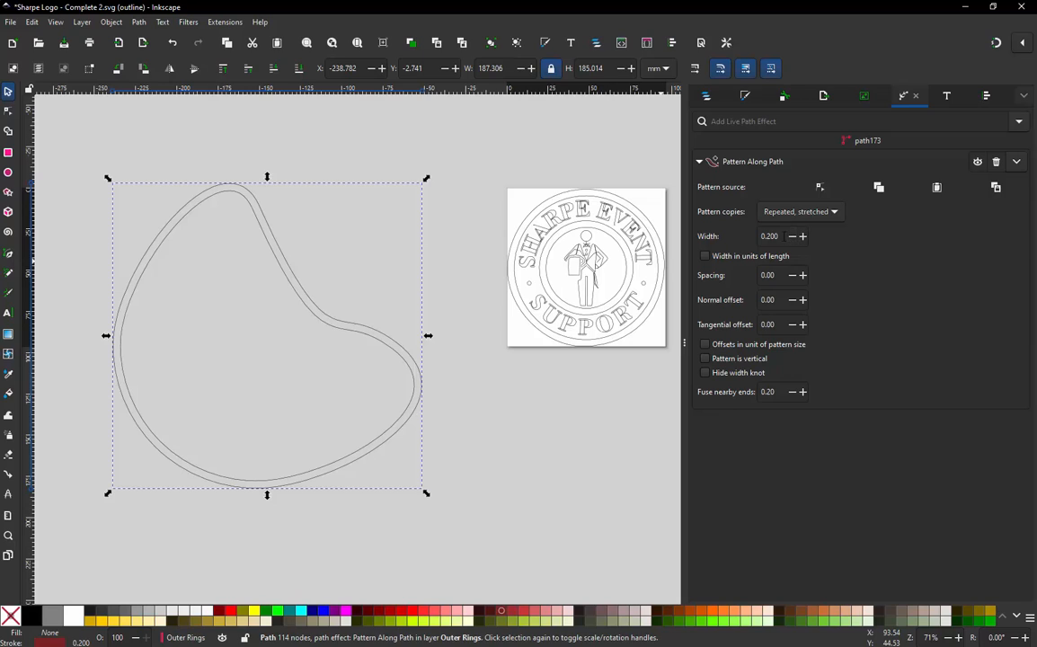
left_click_drag(780, 237, 737, 240)
type("10")
key("Return")
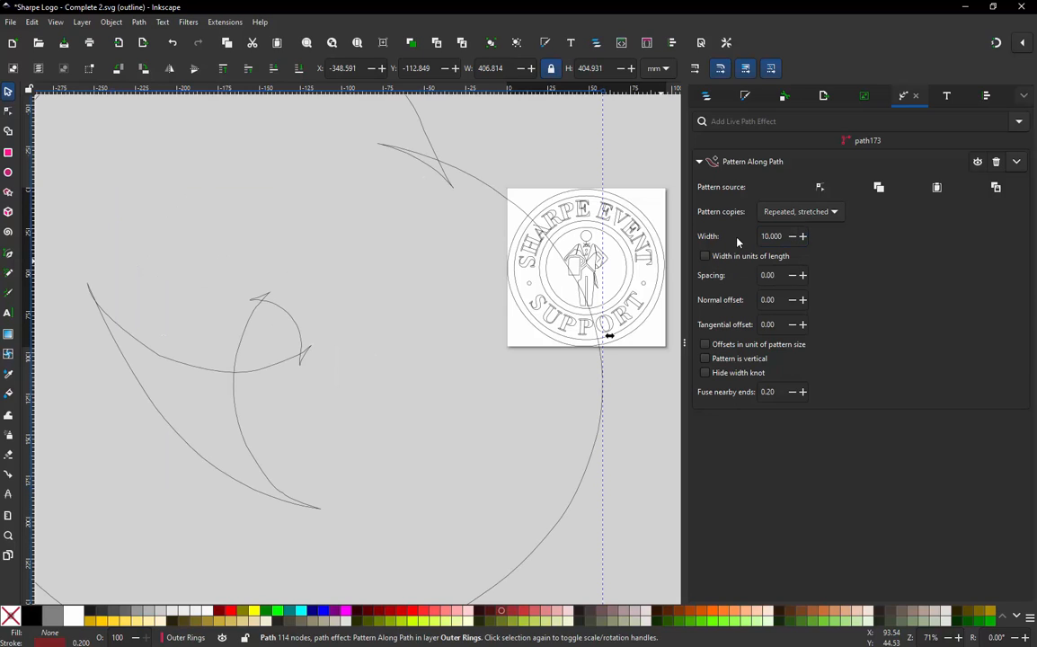
left_click_drag(778, 236, 697, 244)
type("1")
key("Return")
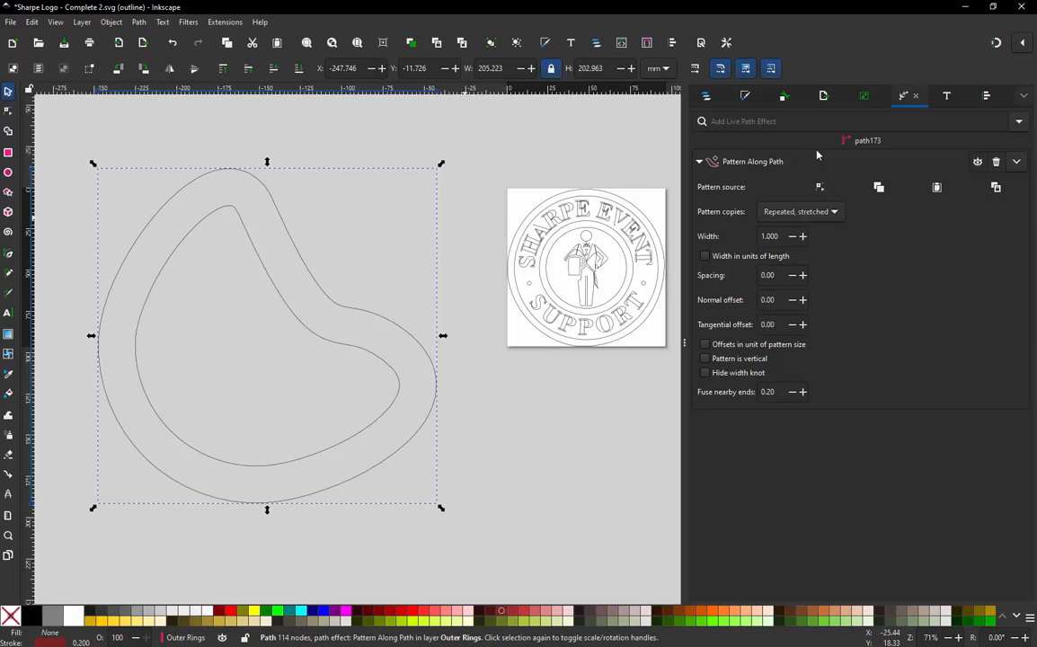
Step: Remove the Pattern Along Path effect and reapply Stroke to Live Path Effect Satin with 10.0 mm minimum and maximum width
left_click(996, 163)
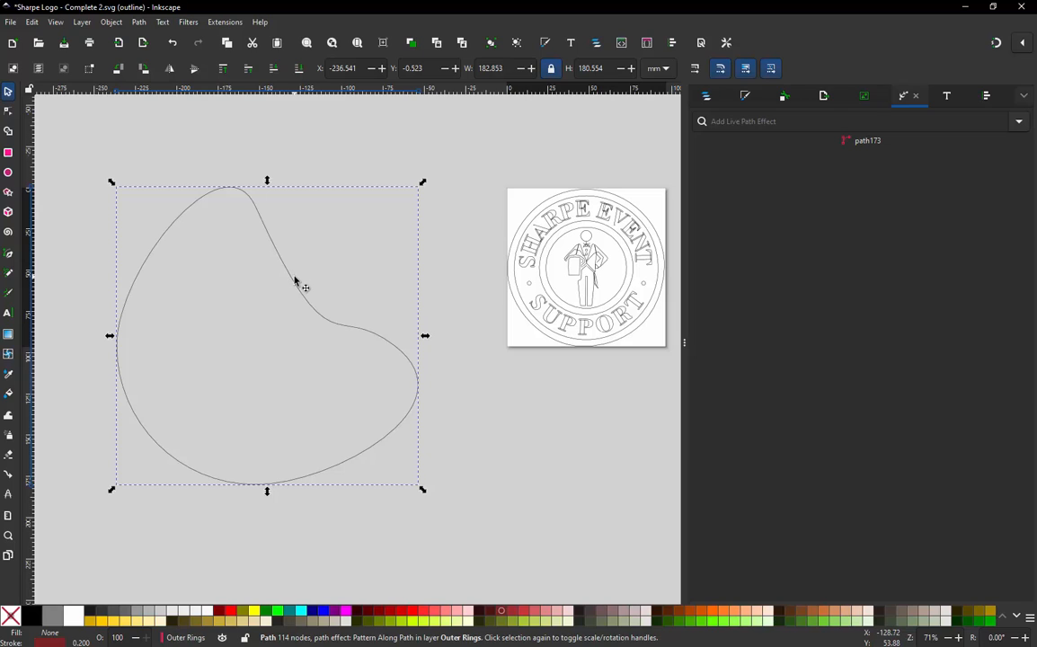
left_click(224, 22)
mouse_move(238, 193)
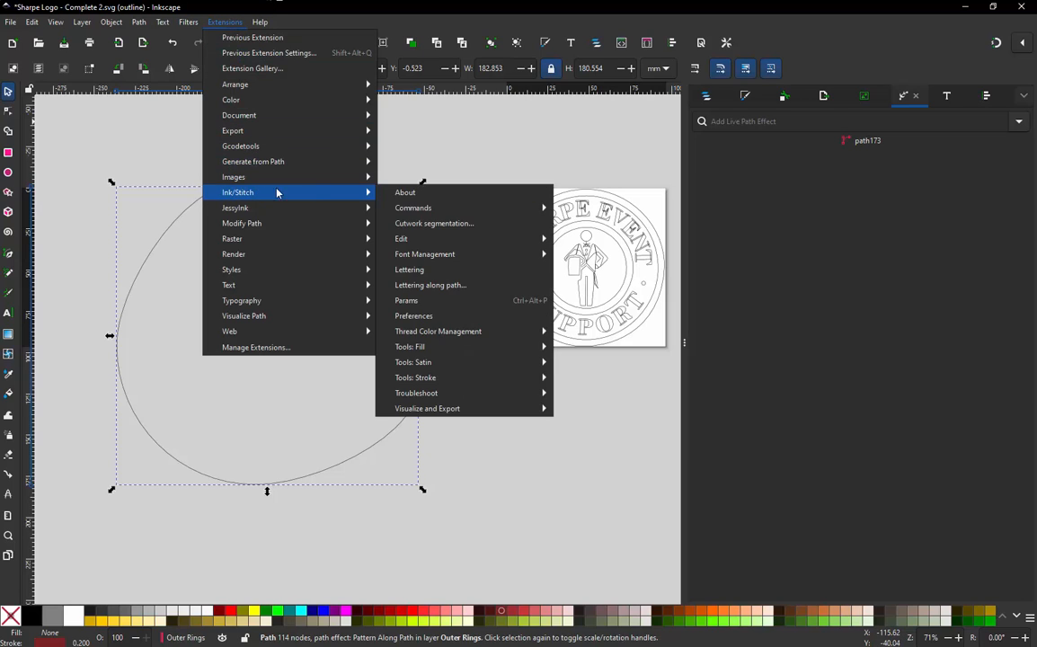
mouse_move(448, 363)
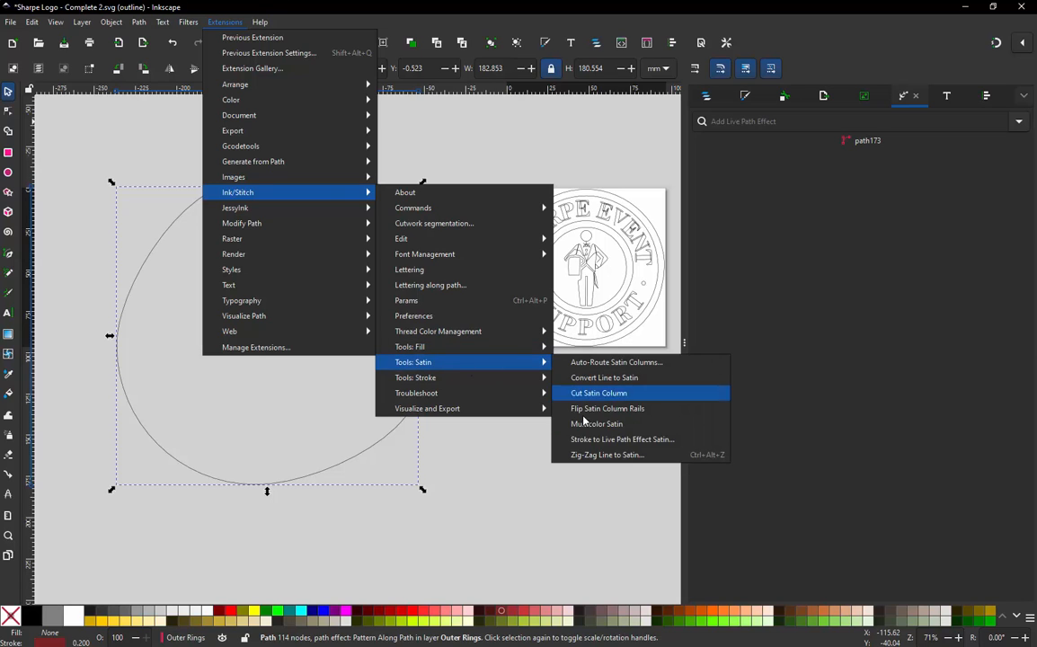
left_click(609, 440)
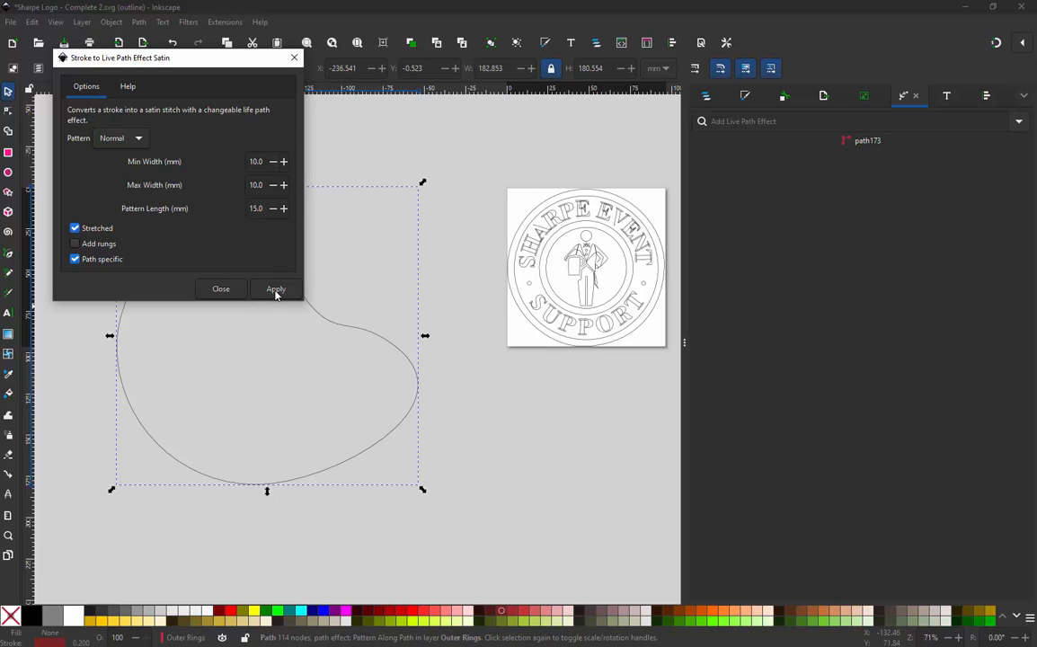
left_click(276, 290)
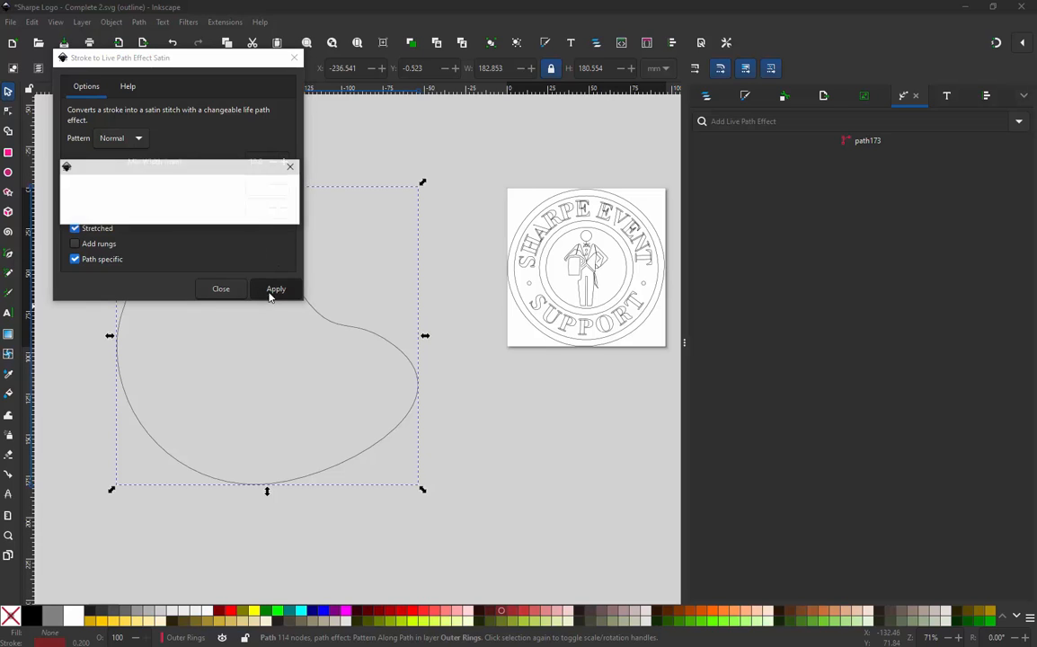
left_click(220, 290)
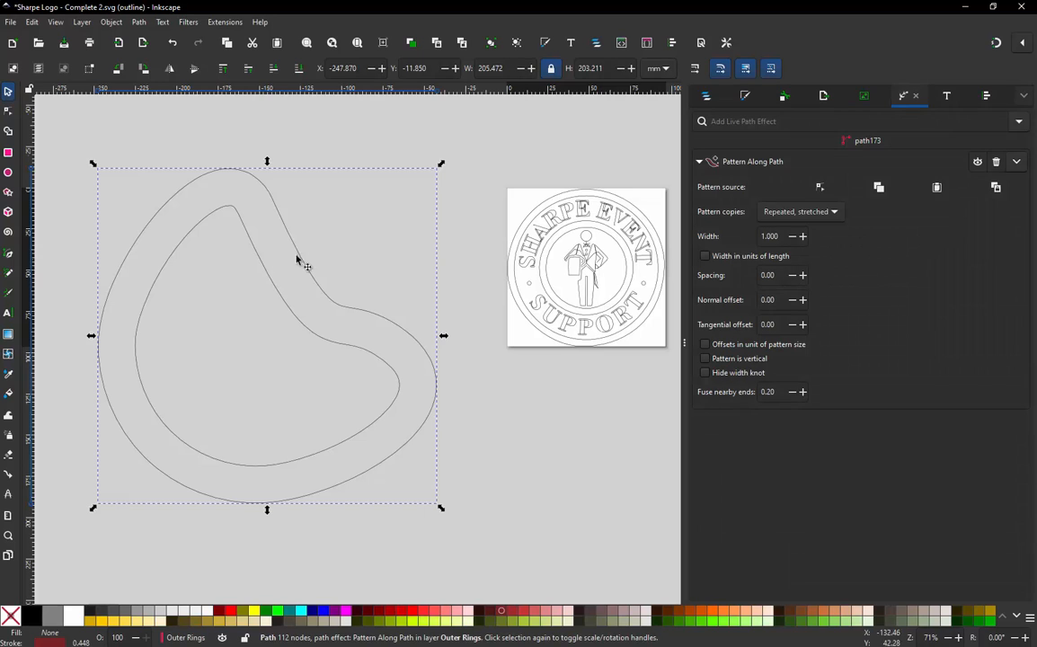
Step: Measure the reapplied satin from rail to rail along its inward-bent side
key("m")
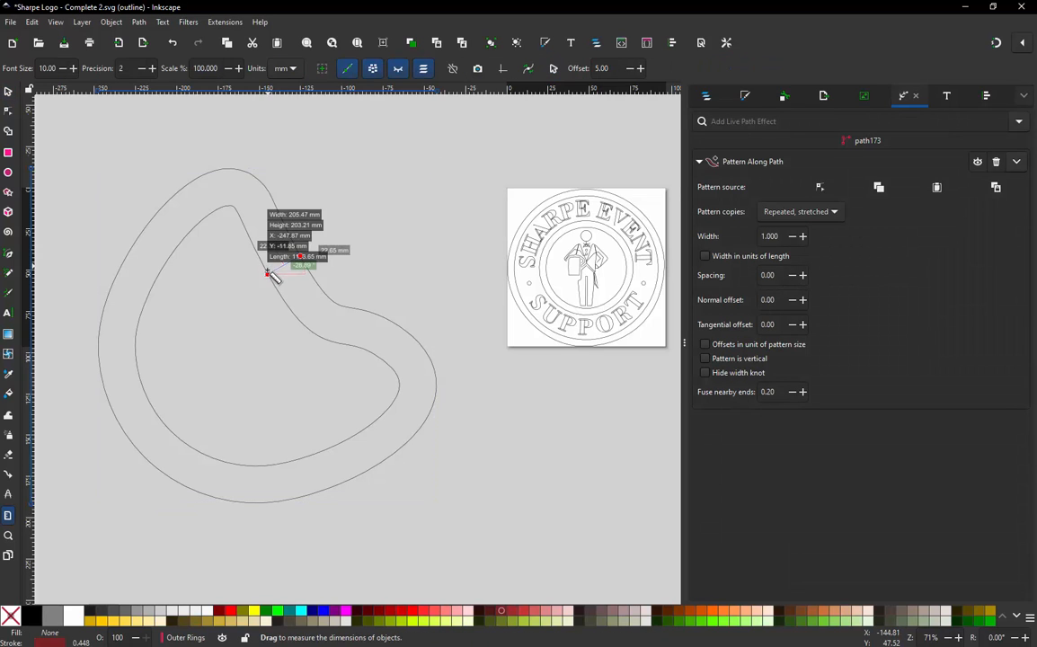
scroll(268, 273, "up", 5)
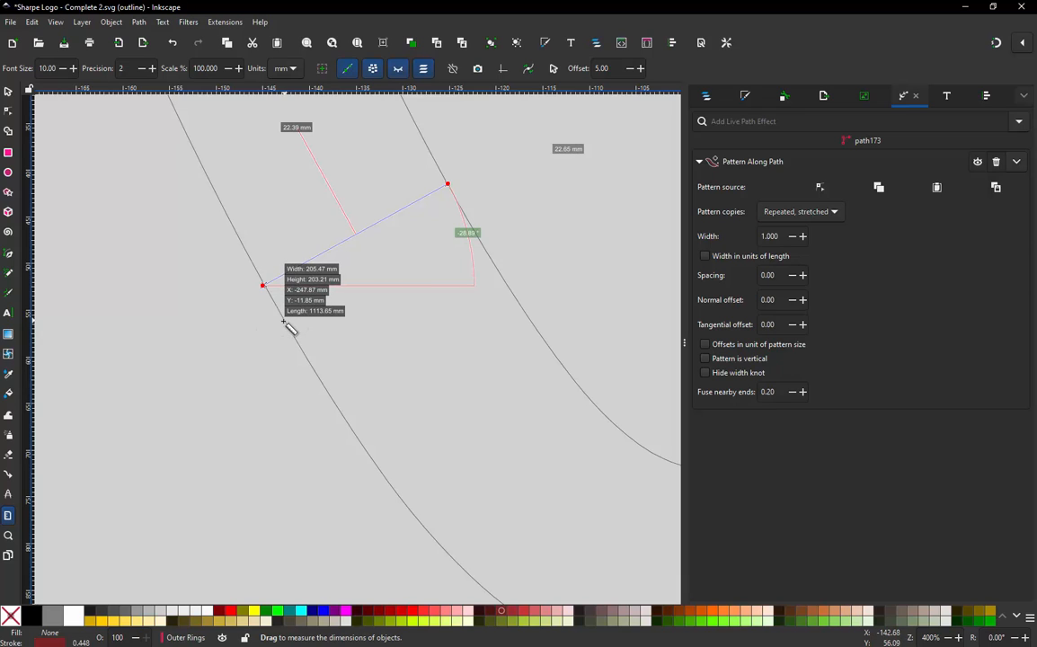
left_click_drag(283, 319, 463, 215)
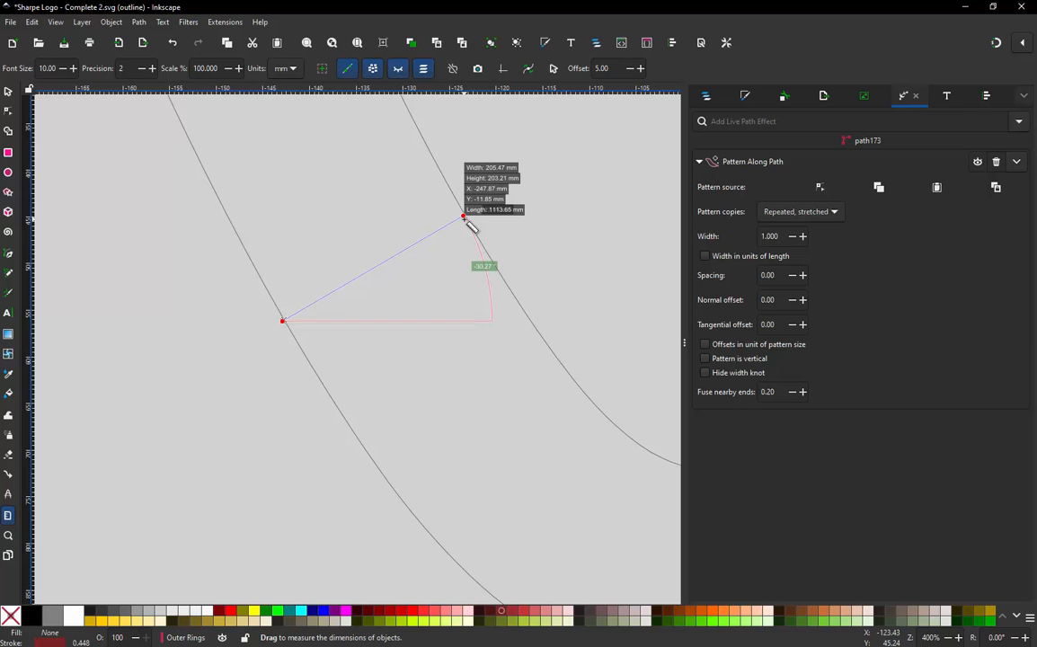
scroll(351, 297, "down", 1, "ctrl")
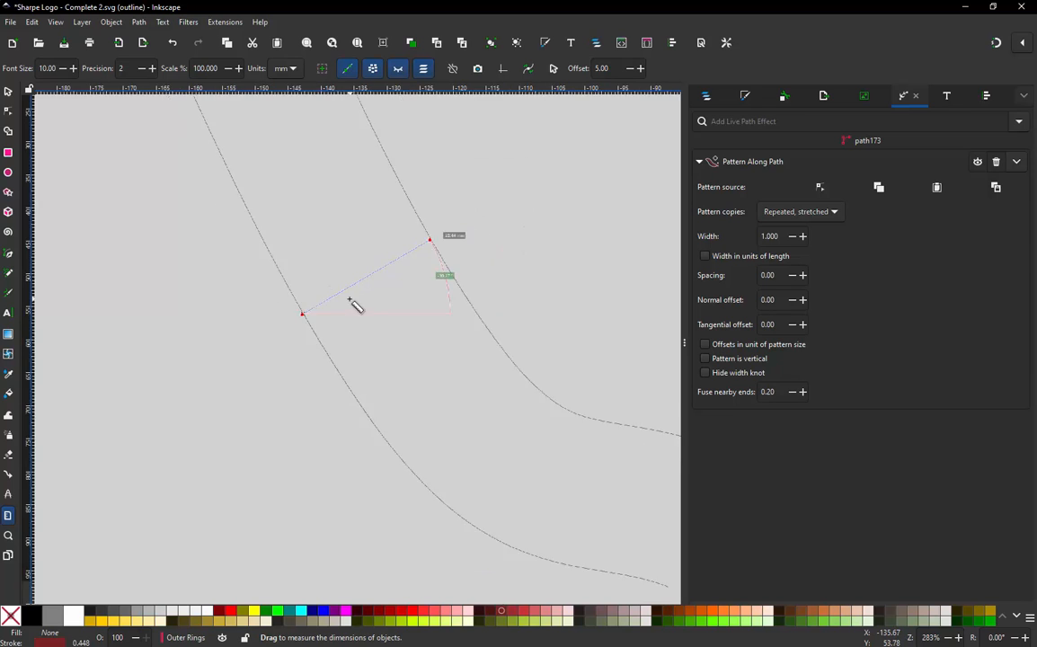
scroll(356, 306, "down", 5, "ctrl")
left_click(8, 91)
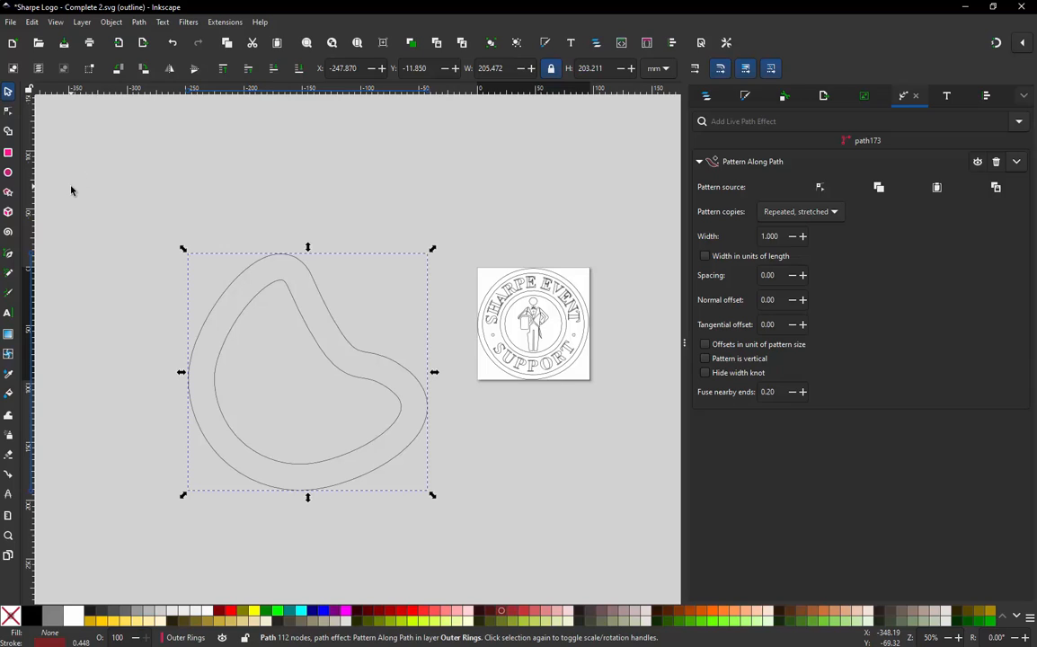
Step: Remove the satin's Pattern Along Path effect and convert the remaining outline with Object to Path
left_click(996, 162)
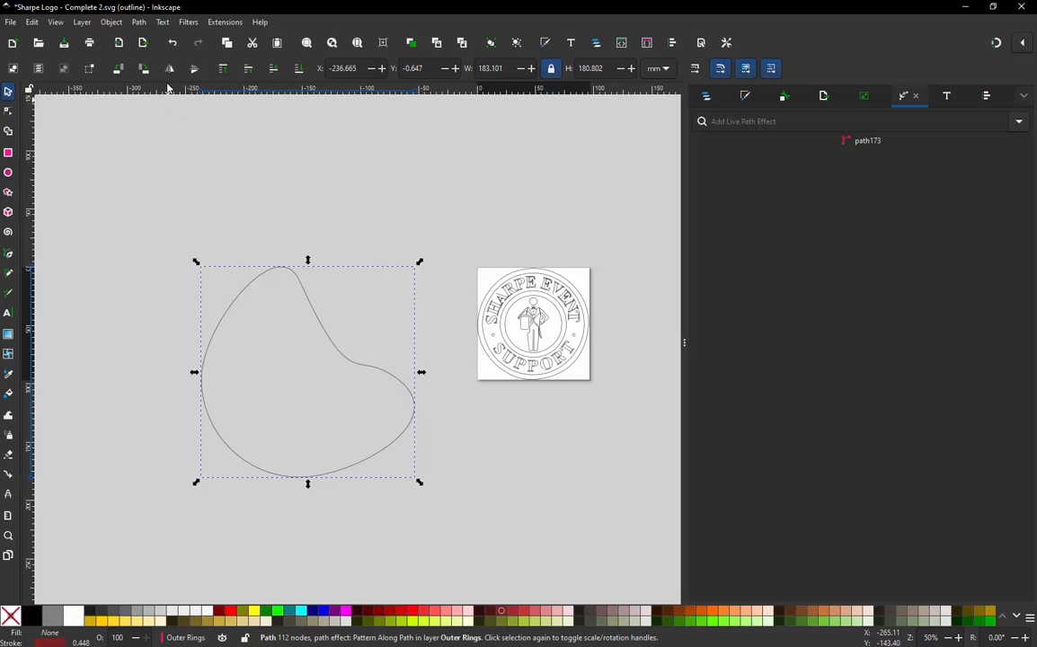
left_click(139, 23)
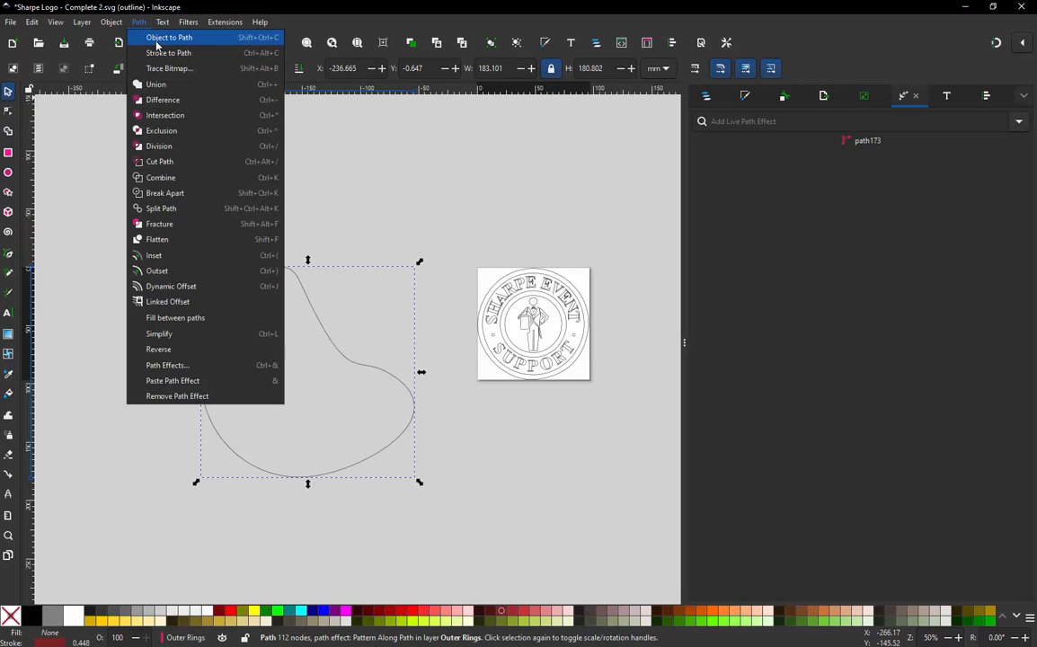
left_click(158, 38)
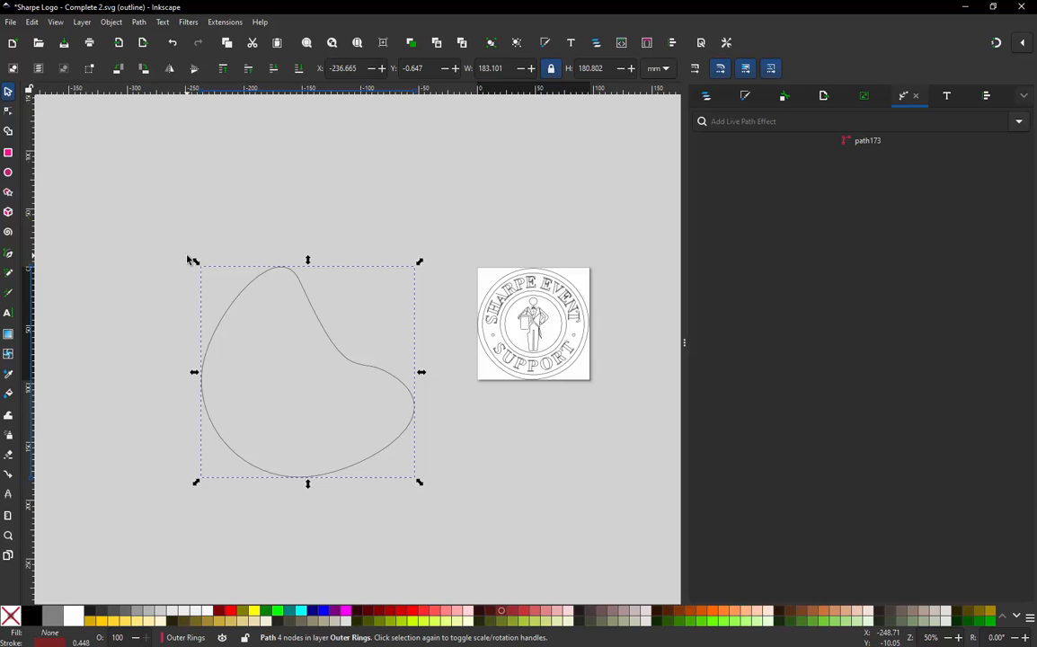
Step: Apply Stroke to Live Path Effect Satin to the converted outline with minimum and maximum width at 10.0 mm
left_click(224, 21)
mouse_move(301, 193)
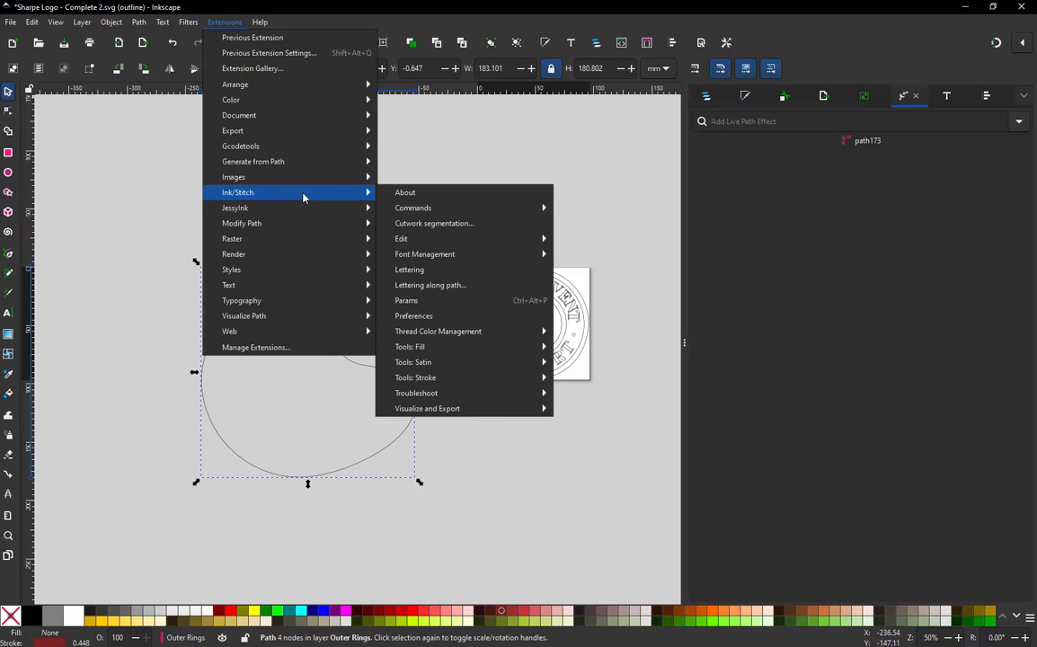
mouse_move(463, 379)
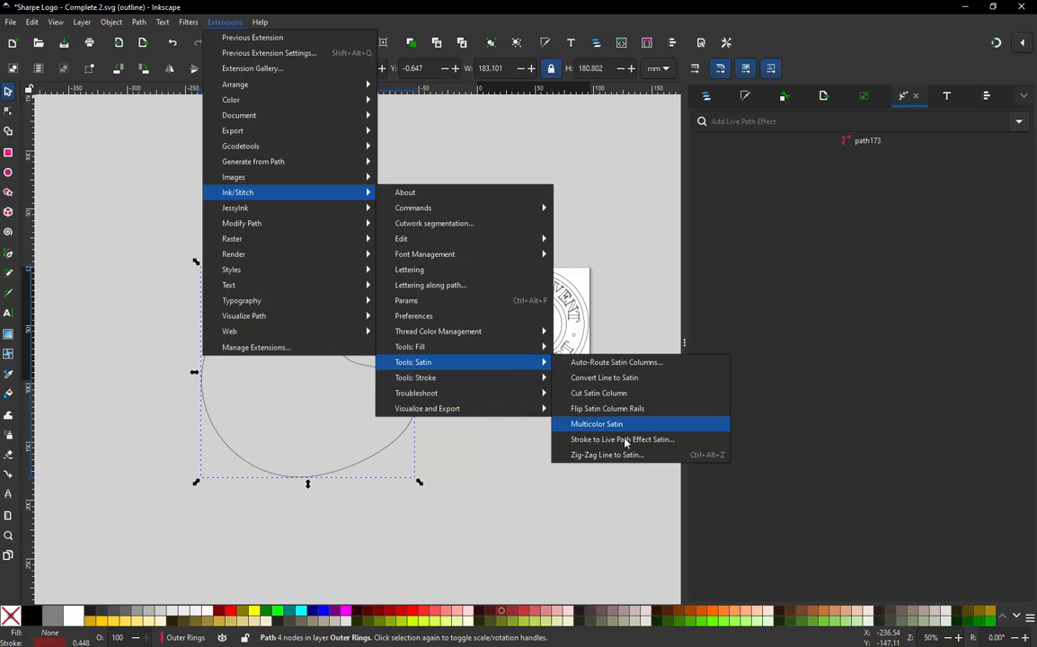
left_click(618, 440)
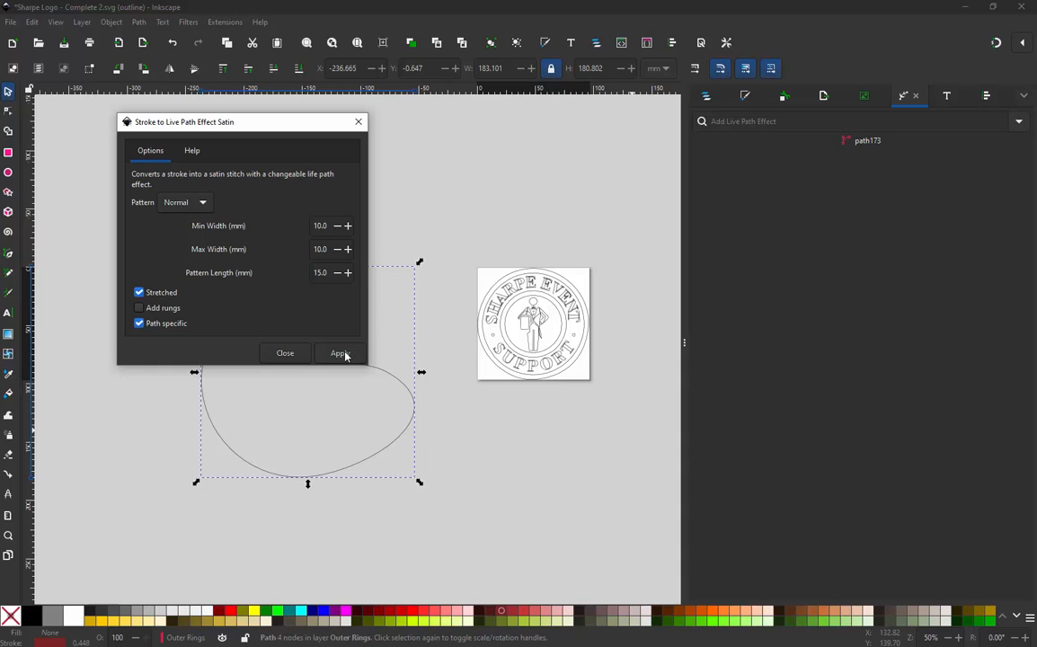
double_click(320, 226)
key("Tab")
left_click(340, 355)
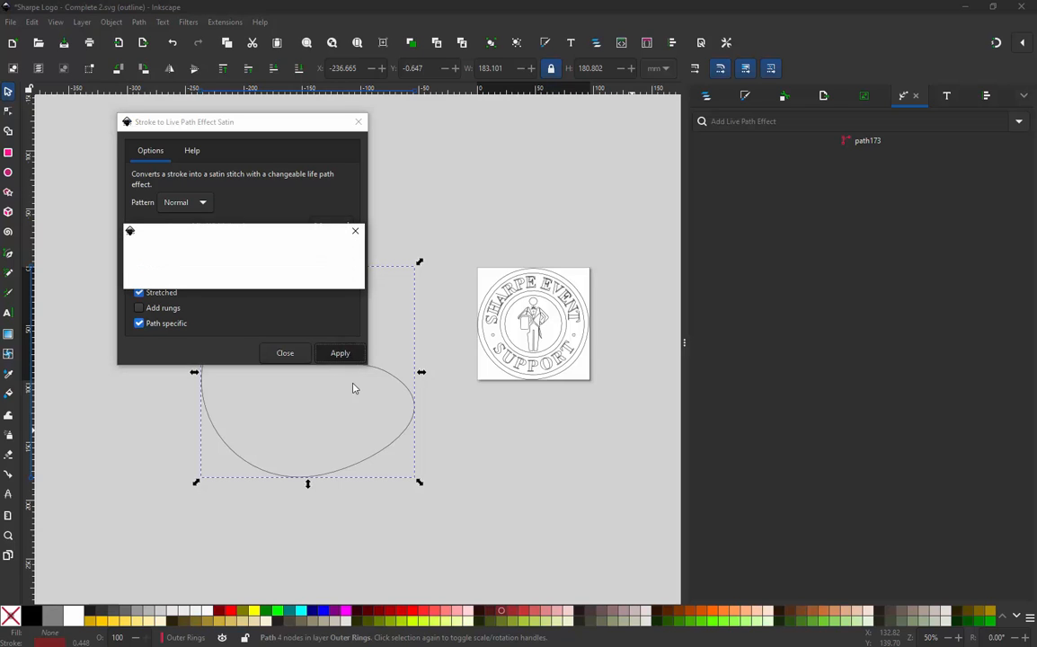
left_click(286, 355)
Step: Measure the rail-to-rail width of the satin made from the converted outline on its inward-bent side
scroll(317, 341, "up", 3)
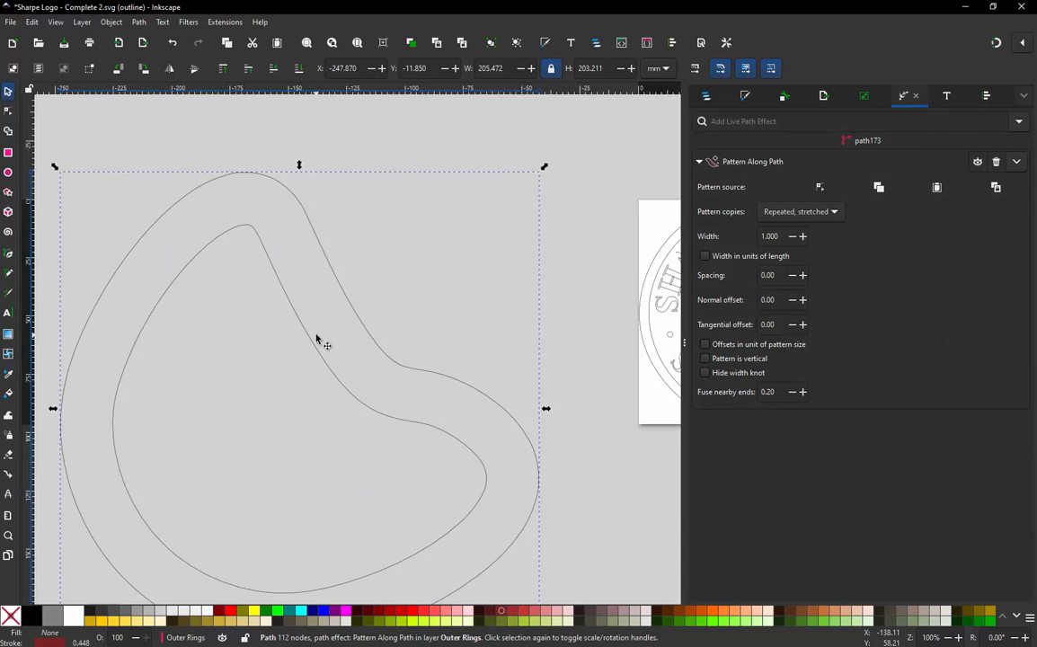
key("m")
left_click_drag(301, 326, 363, 289)
scroll(295, 283, "up", 2)
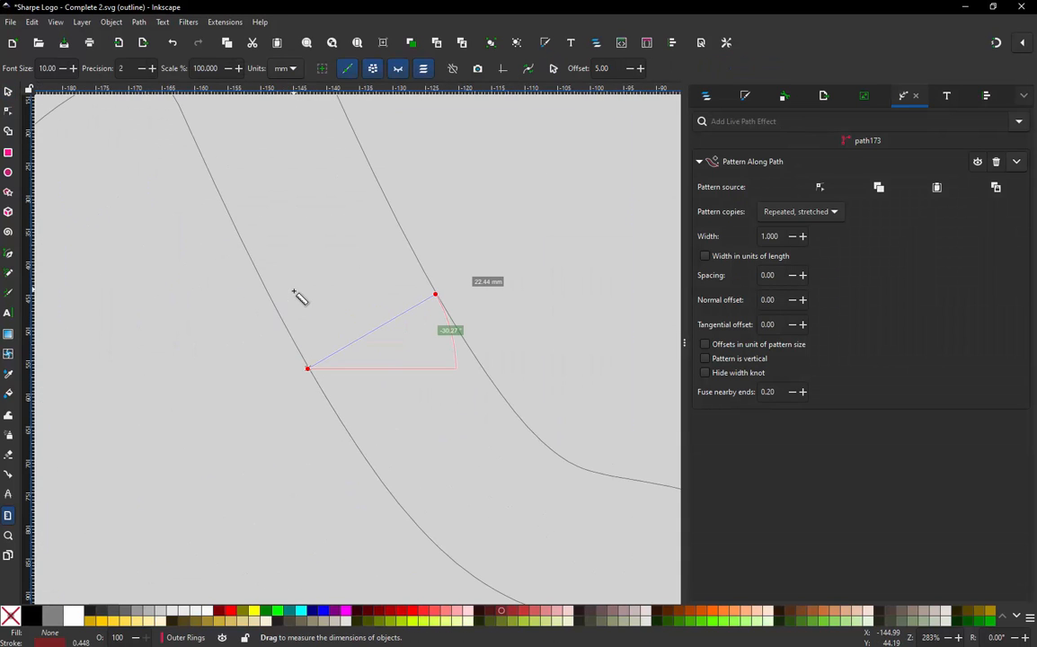
left_click_drag(284, 320, 404, 238)
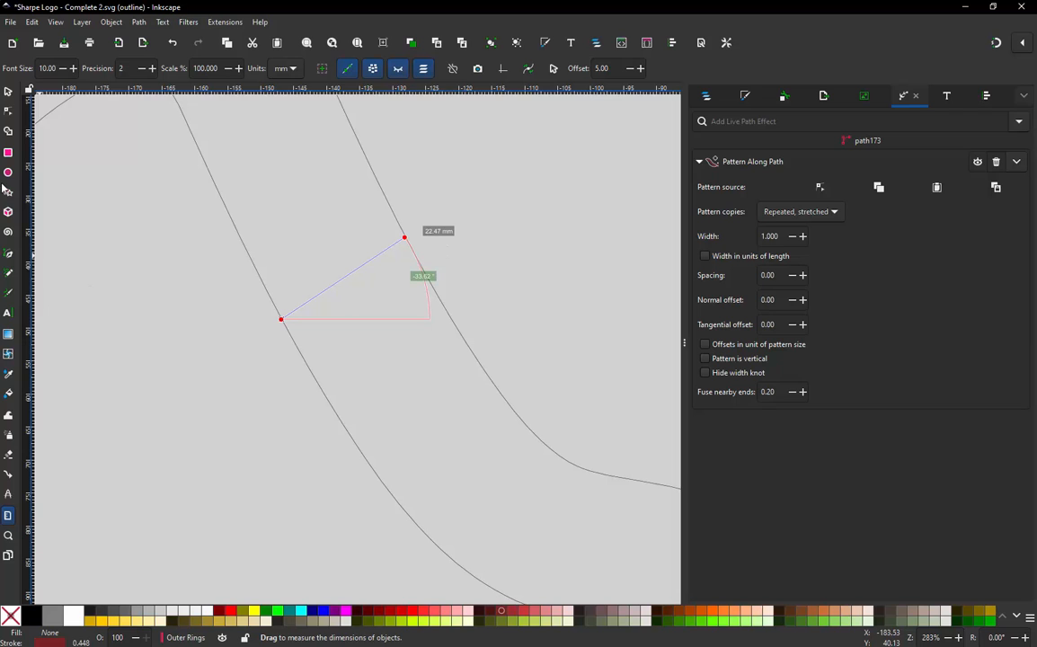
left_click(8, 92)
scroll(290, 363, "down", 4)
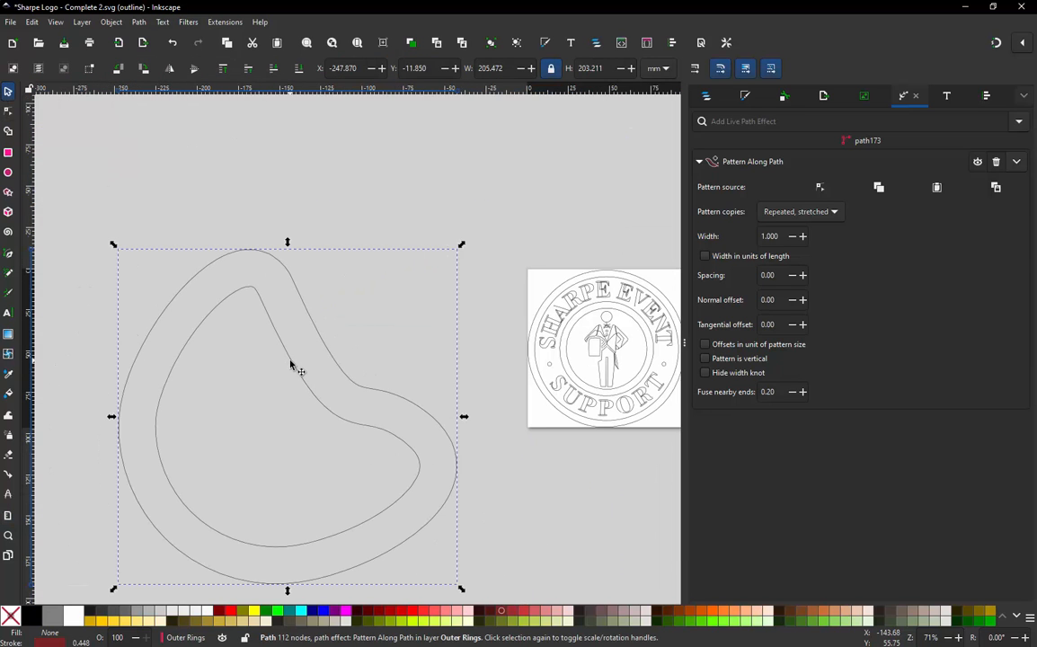
scroll(290, 363, "down", 1)
scroll(319, 461, "up", 1)
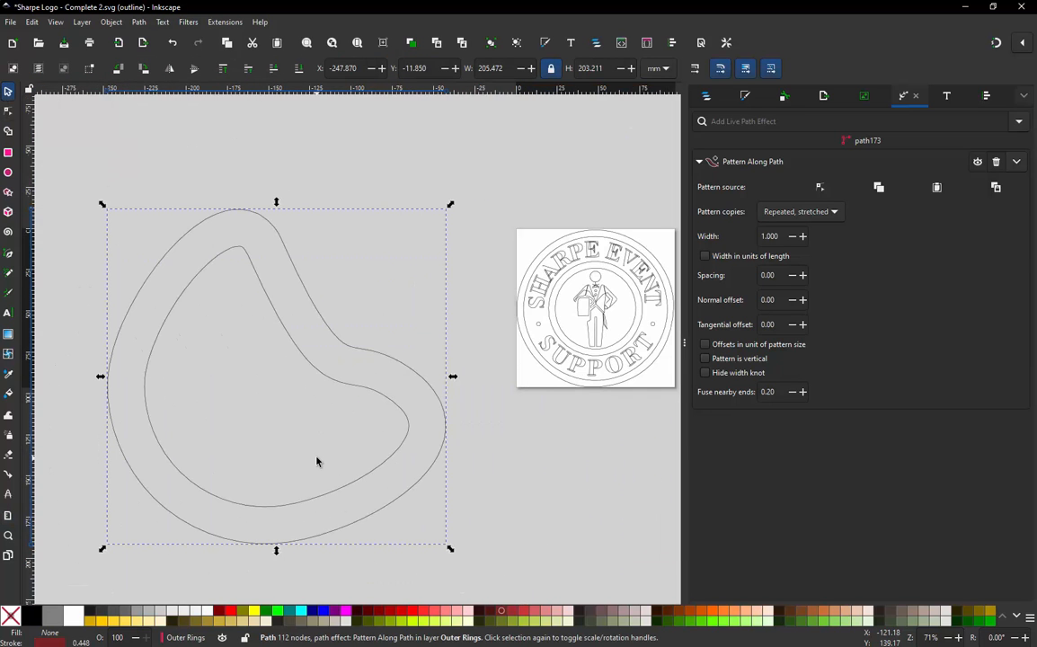
Step: Remove the Pattern Along Path effect from the satin made from the converted outline
left_click(997, 163)
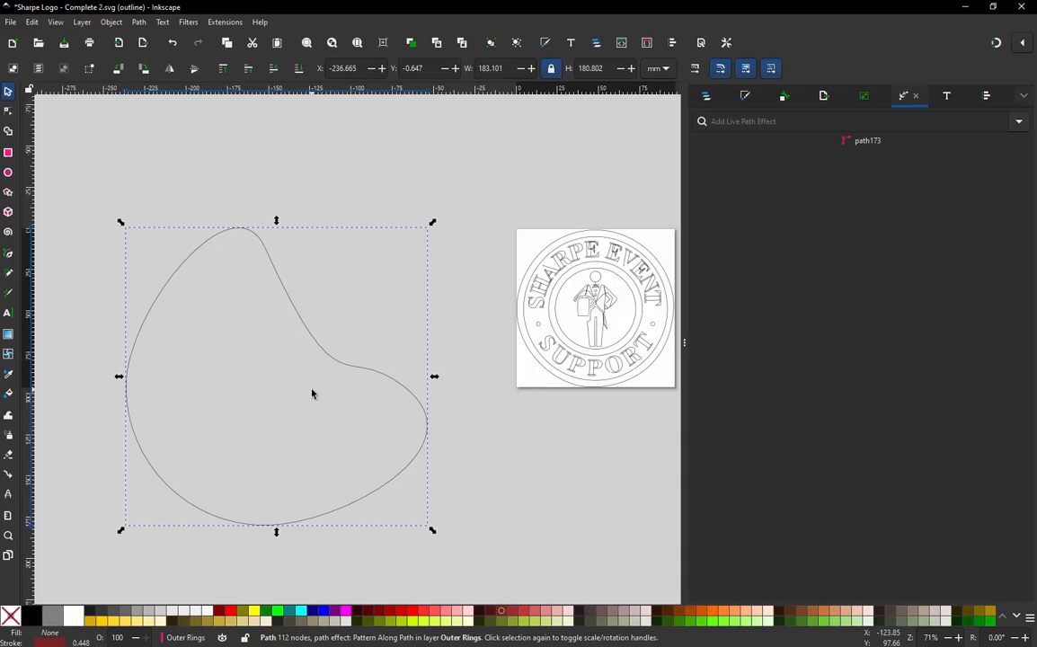
Step: Duplicate the bare outline and apply Stroke to Live Path Effect Satin to the copy with minimum and maximum width at 5.0 mm
key("ctrl+d")
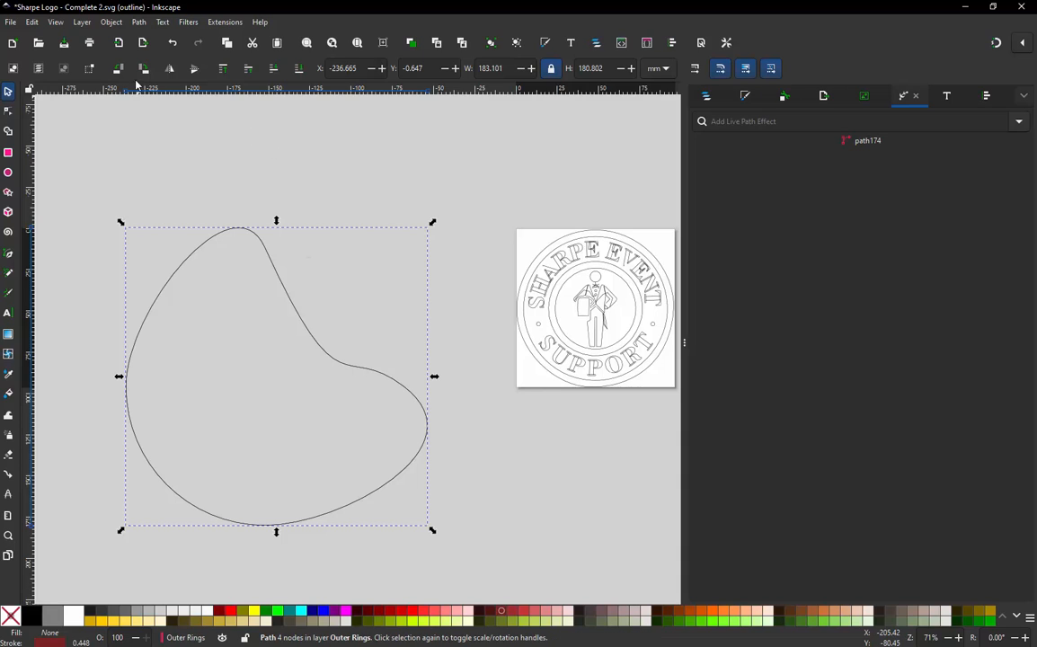
left_click(139, 22)
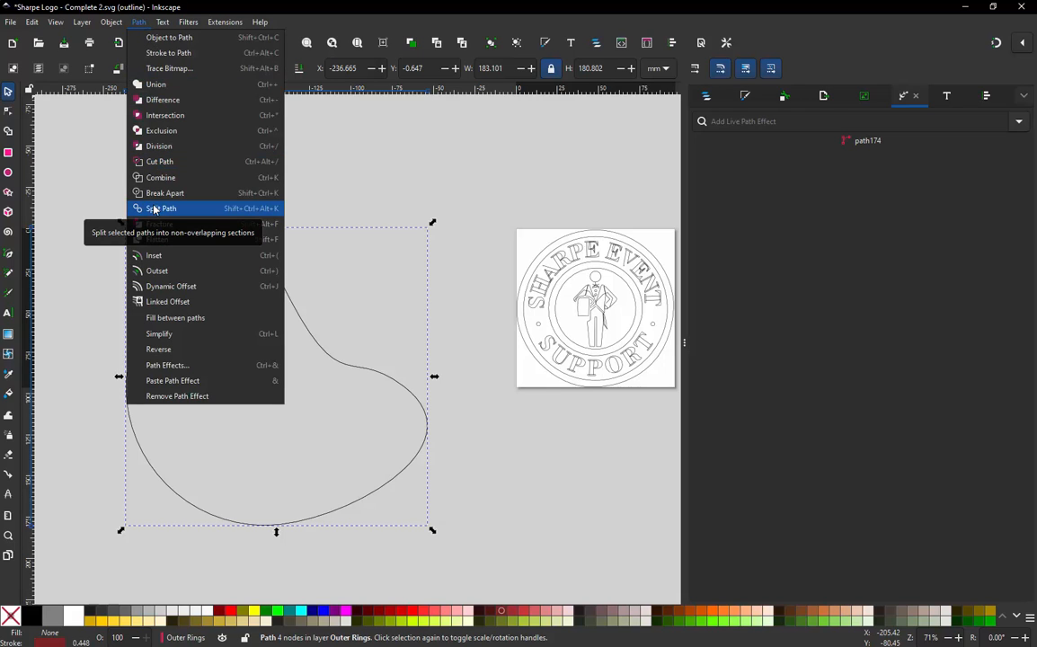
mouse_move(220, 21)
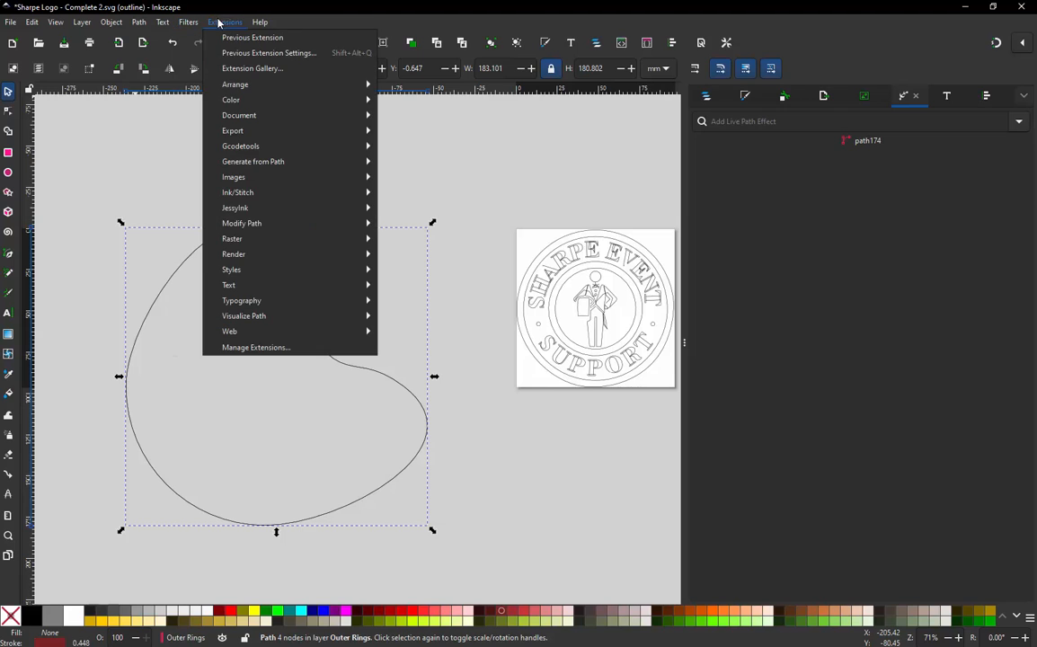
mouse_move(266, 192)
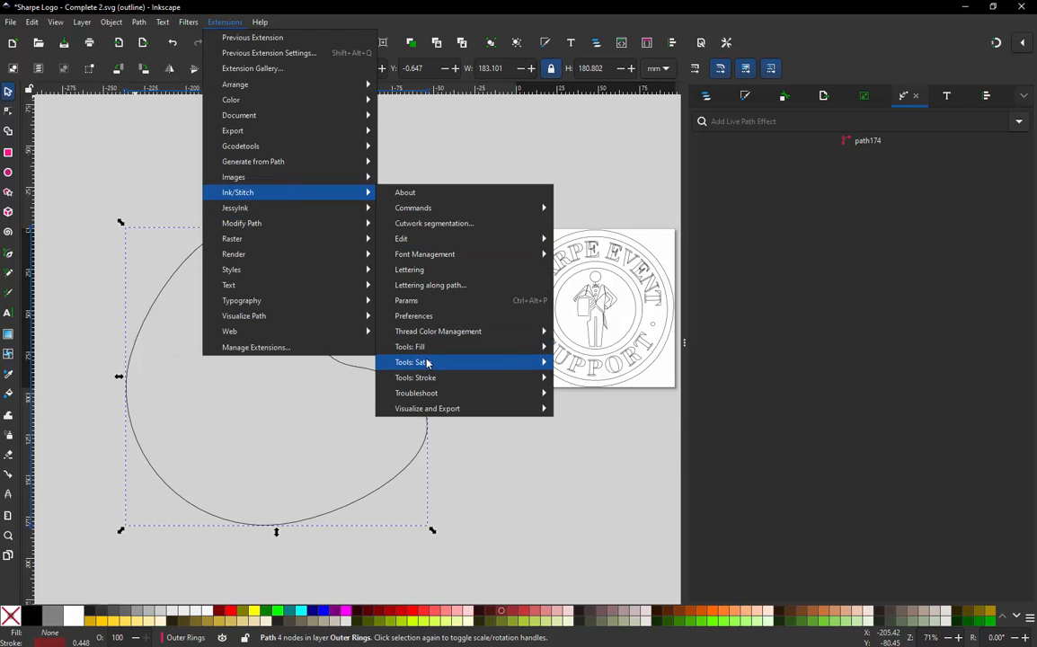
mouse_move(415, 362)
left_click(629, 438)
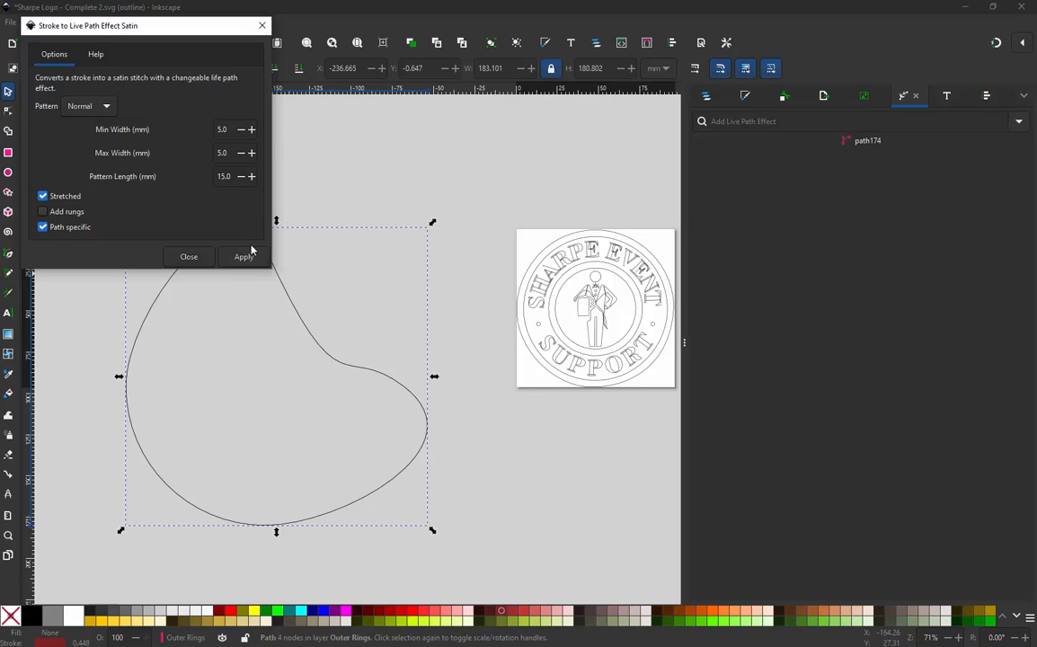
left_click(243, 257)
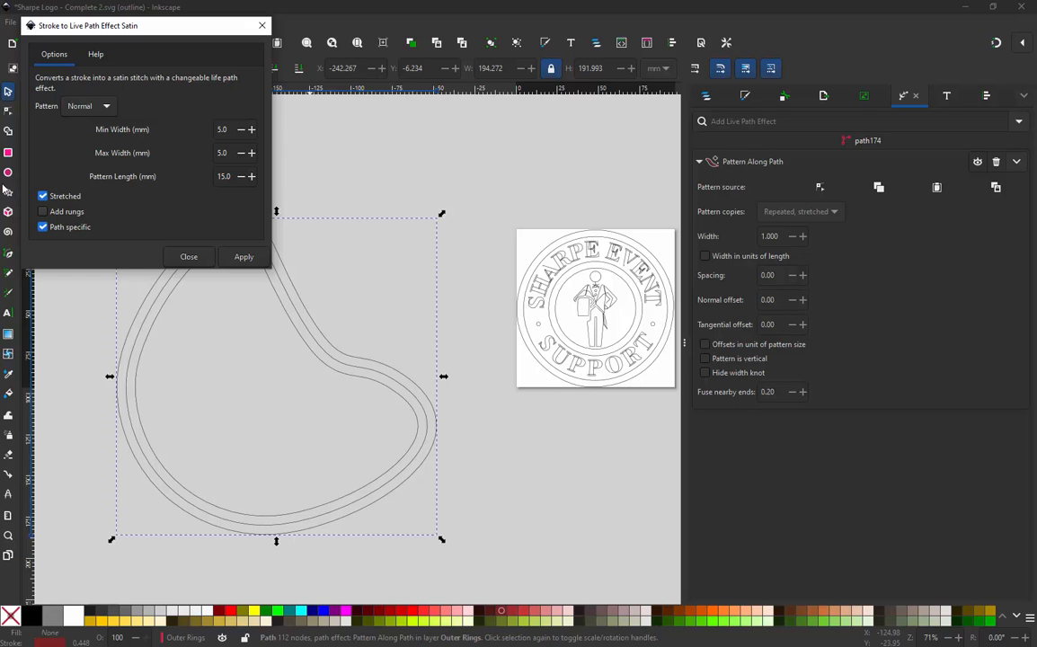
left_click(193, 261)
Step: Measure the rail-to-rail width of the duplicate's 5.0 mm satin across its inward-bent side
scroll(280, 294, "up", 5)
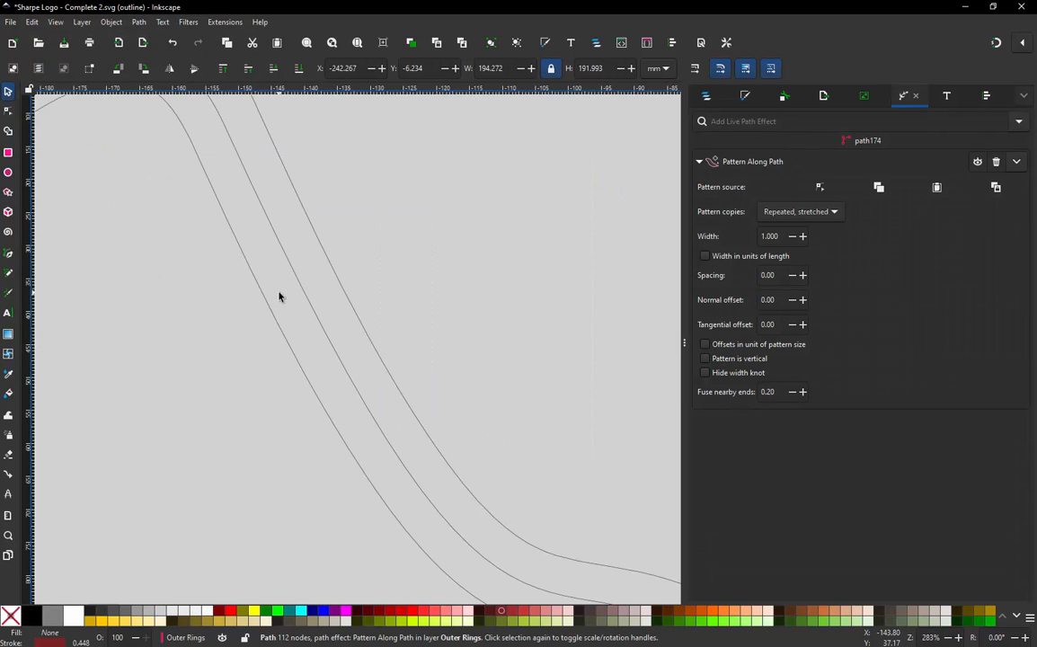
key("m")
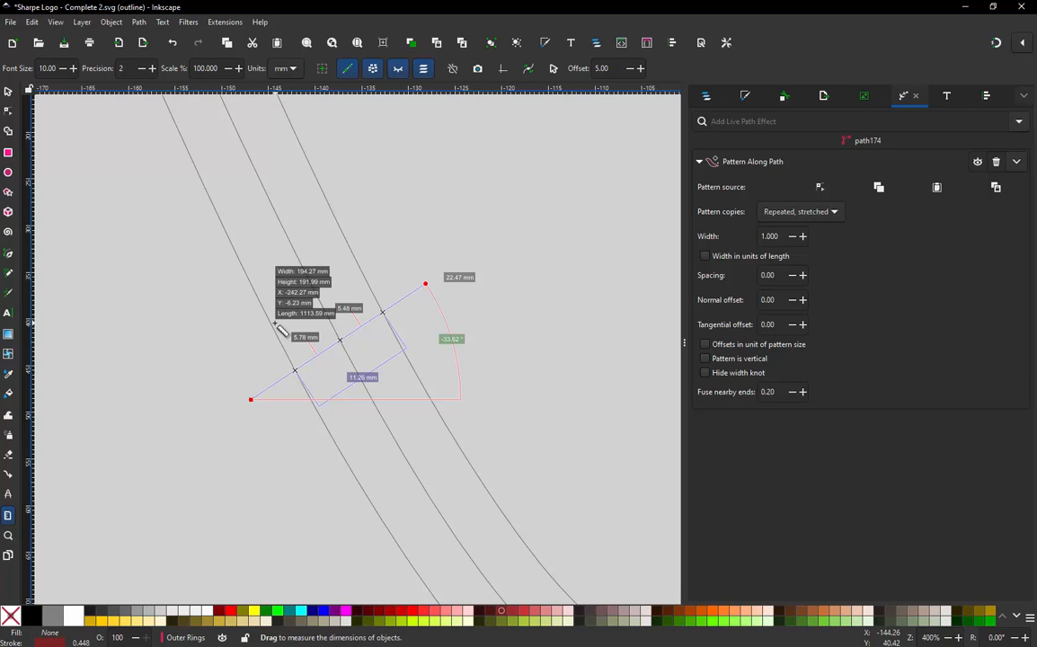
left_click_drag(271, 323, 360, 268)
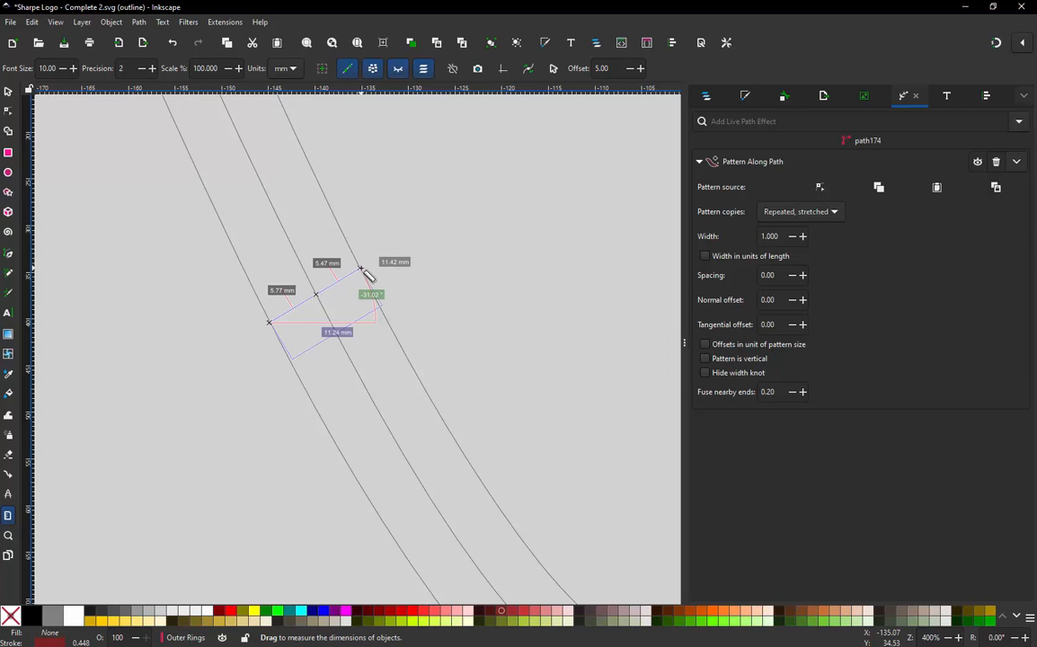
scroll(286, 302, "up", 2, "ctrl")
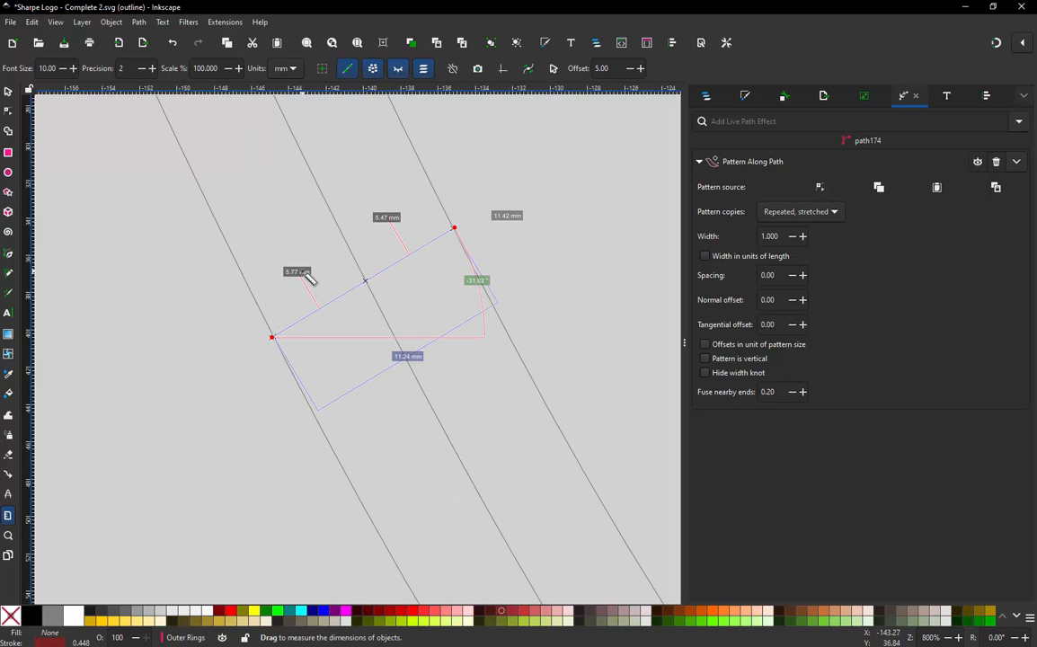
scroll(282, 290, "down", 4, "ctrl")
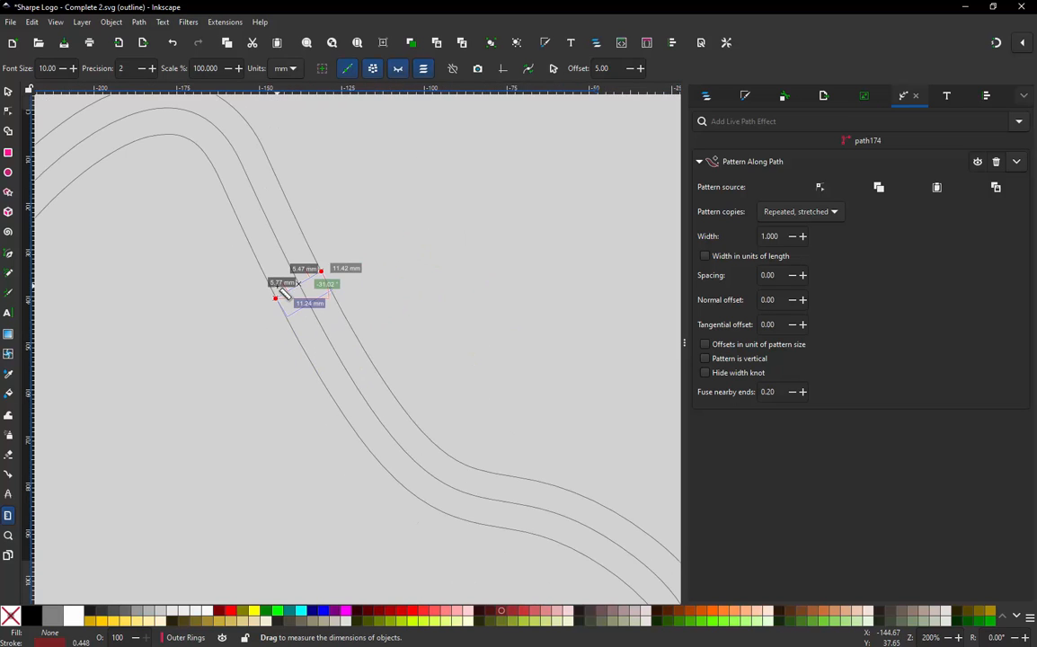
scroll(284, 293, "down", 4, "ctrl")
Step: Undo the 5.0 mm satin, the duplication and the effect removal to restore the 10.0 mm satin on the original outline
left_click(8, 91)
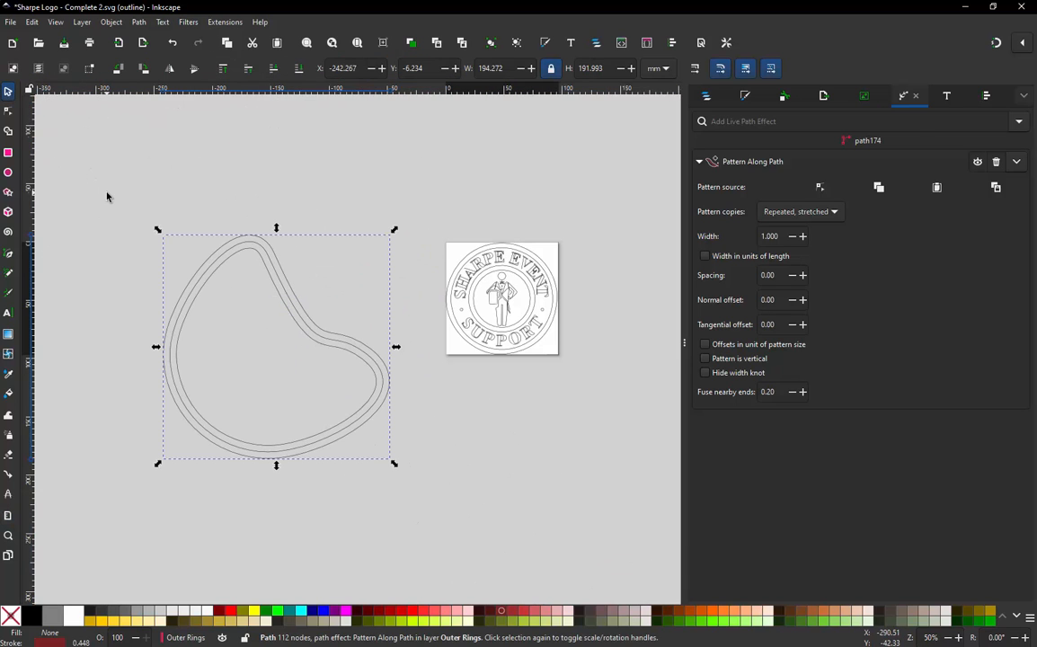
left_click(106, 195)
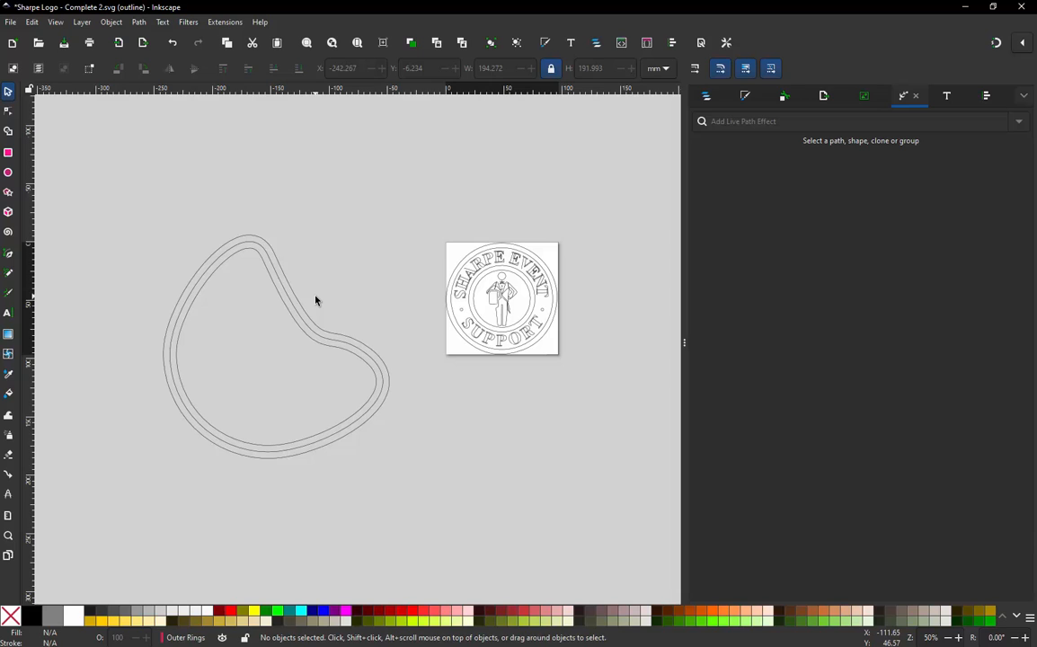
key("ctrl+z")
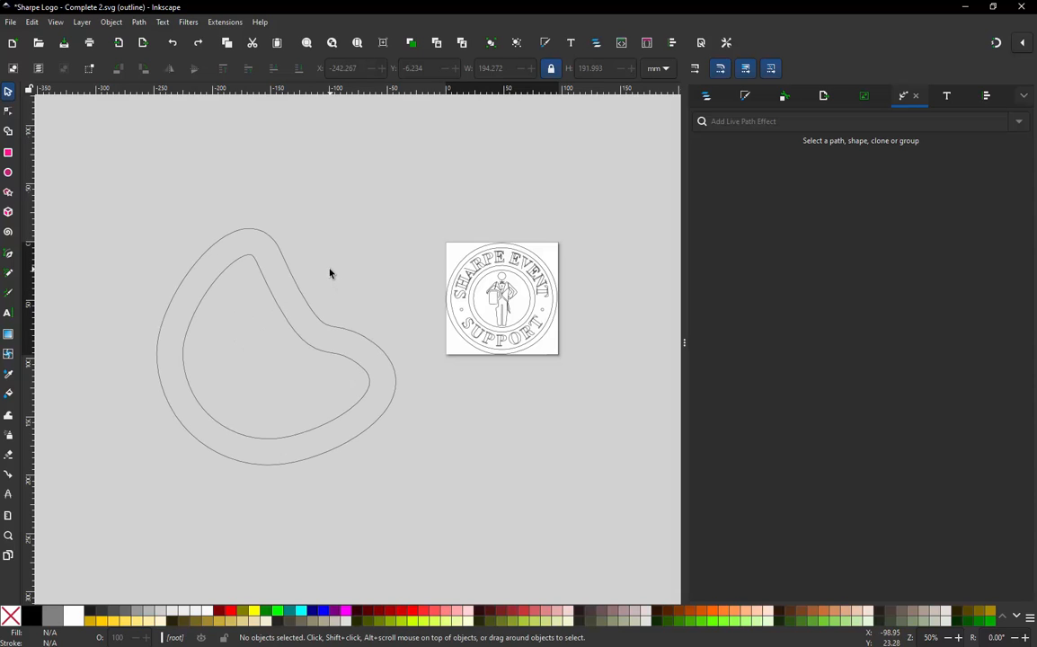
Step: Measure the rail-to-rail width of the restored 10.0 mm satin across its inward-bent side
left_click(287, 288)
scroll(292, 287, "up", 2)
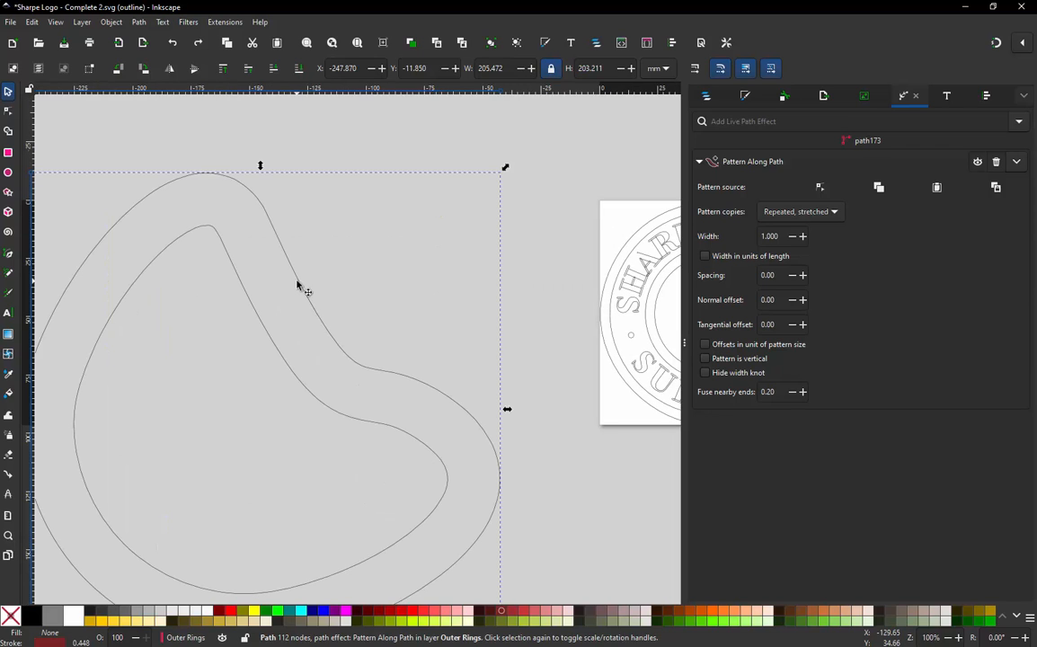
double_click(297, 282)
key("m")
left_click_drag(261, 294, 374, 223)
scroll(255, 285, "up", 3)
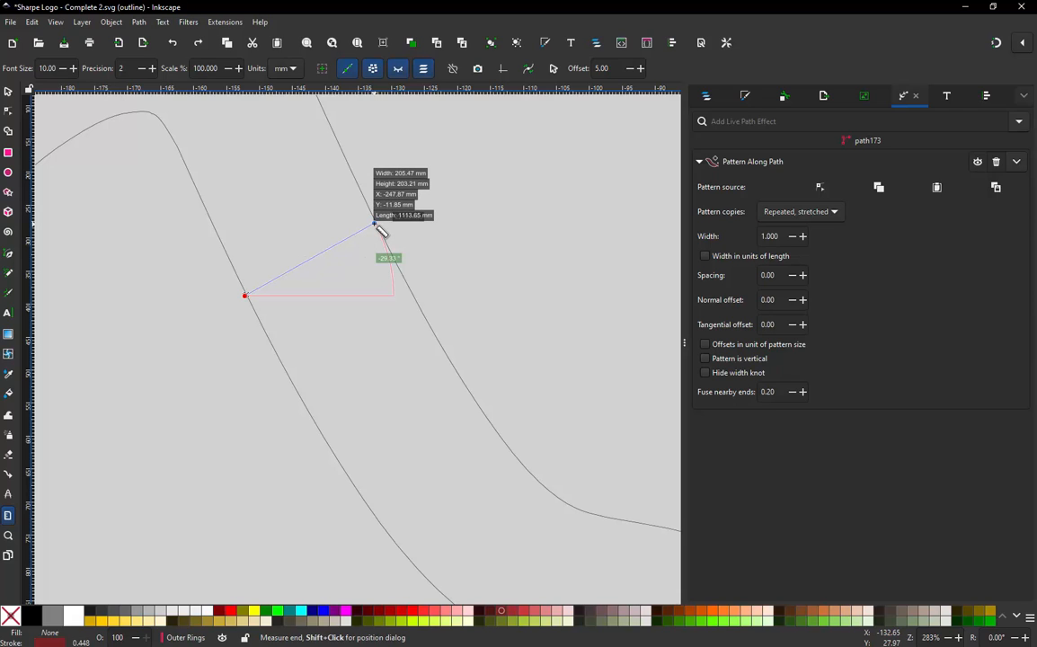
left_click_drag(379, 227, 380, 220)
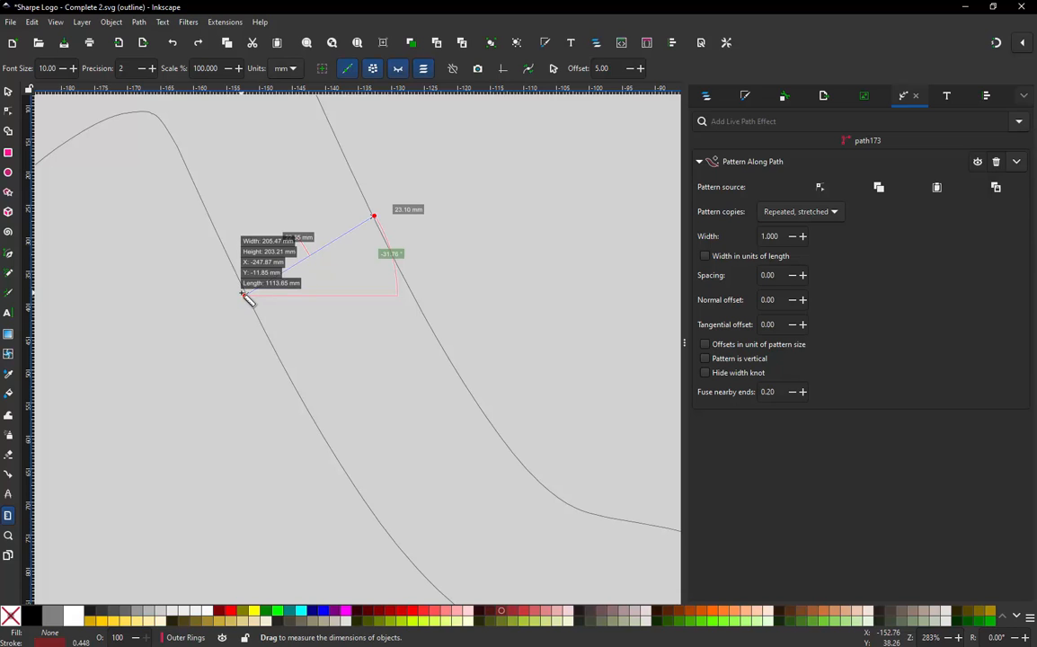
key("1")
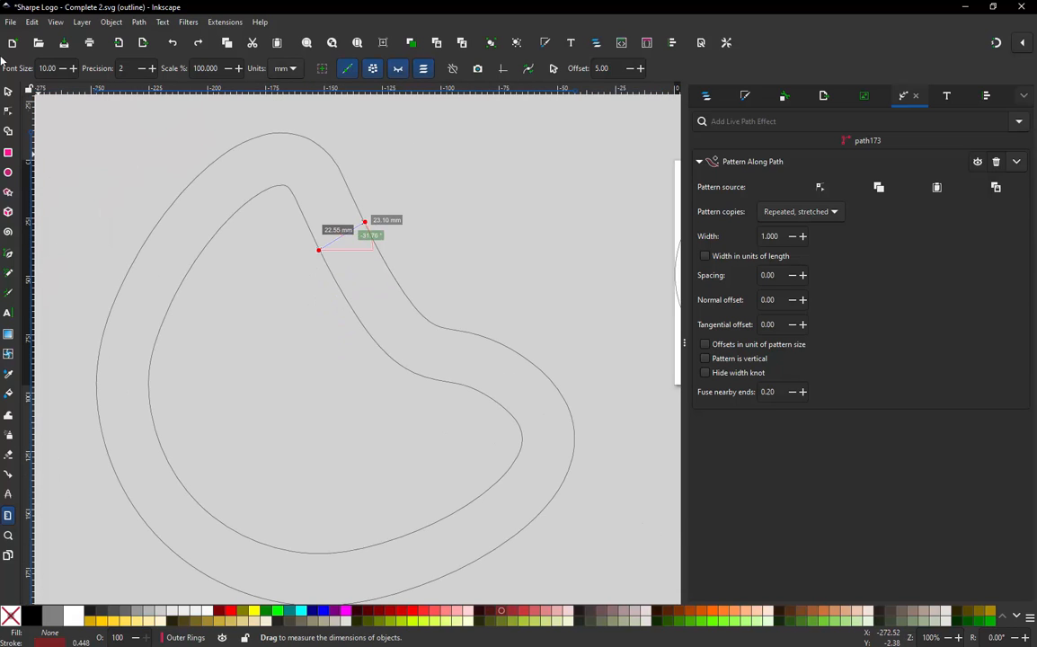
Step: Remove the Pattern Along Path effect from the 10.0 mm satin
left_click(7, 91)
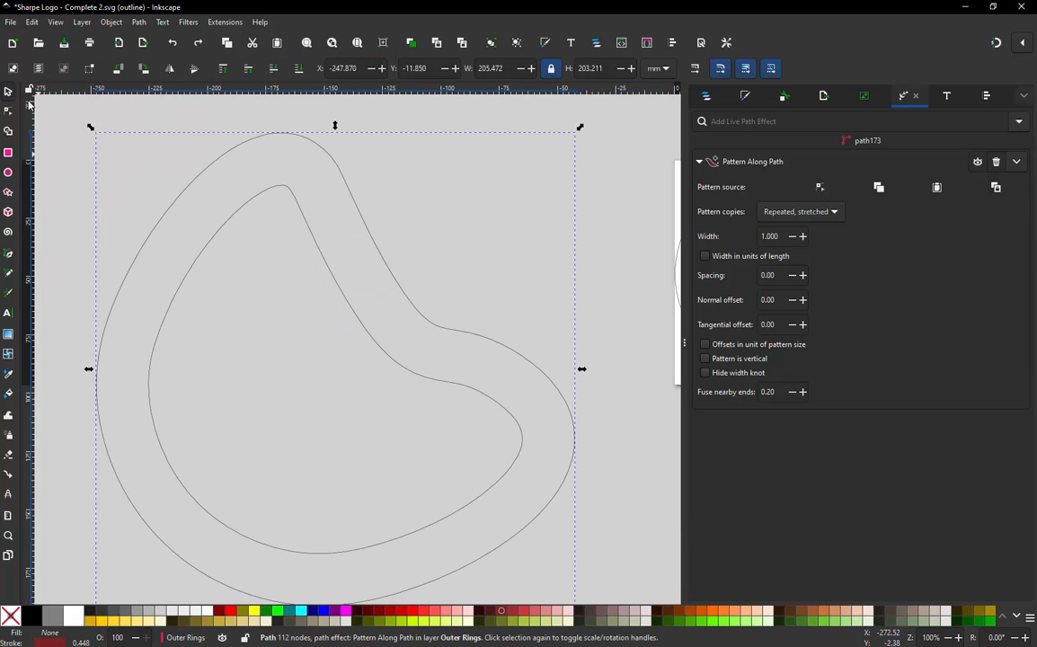
left_click(190, 124)
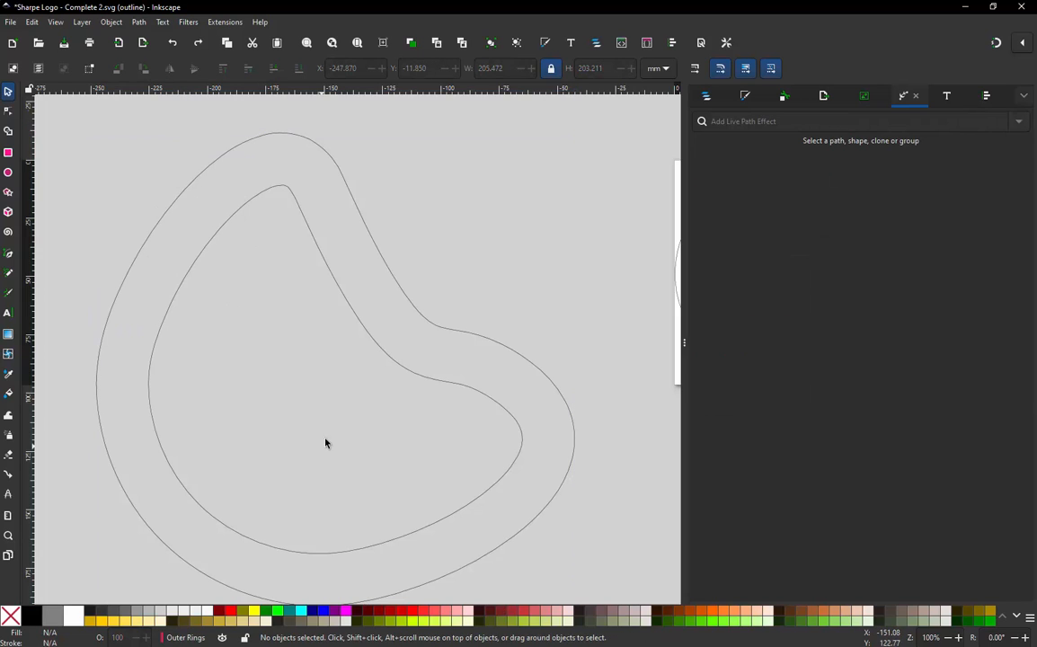
scroll(372, 344, "down", 3)
left_click(383, 338)
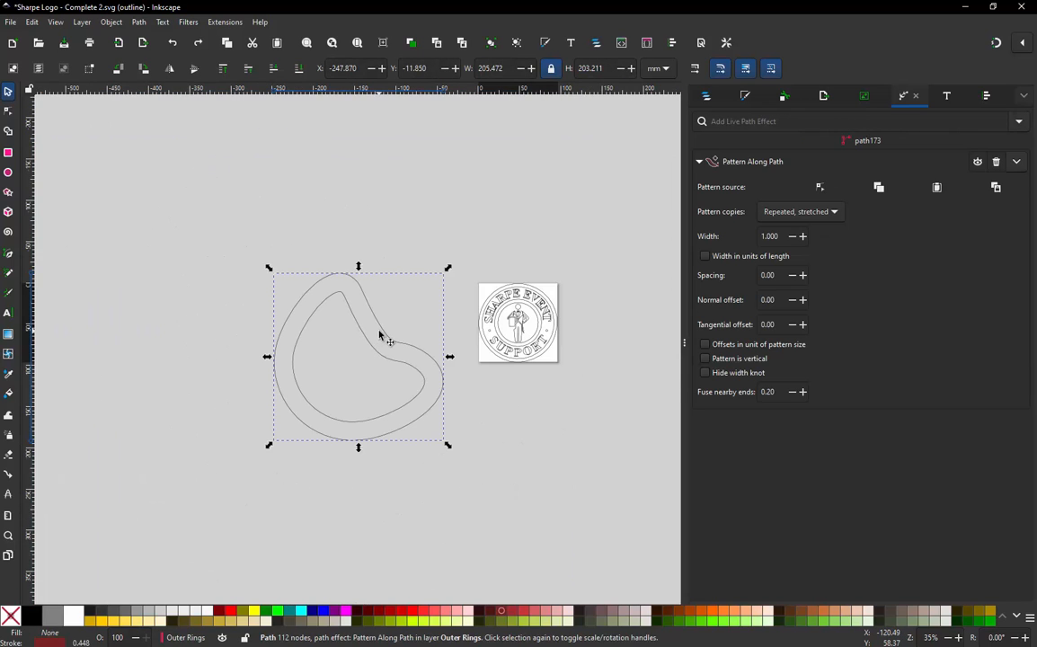
left_click(995, 162)
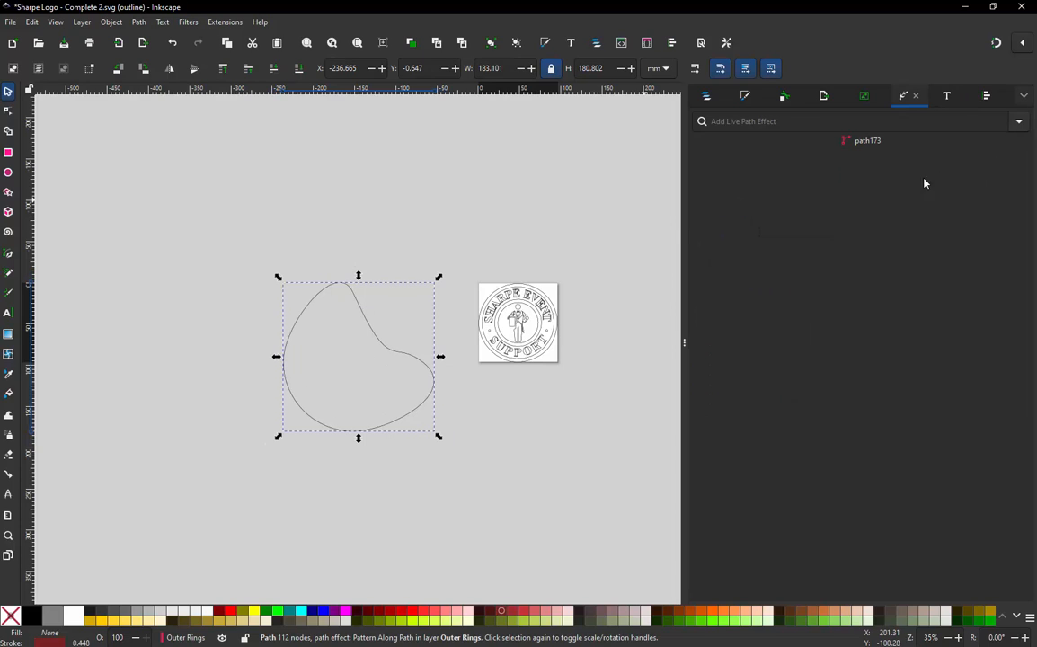
Step: Duplicate the bare outline again and convert the copy with Stroke to Live Path Effect Satin, minimum and maximum width 5.0 mm
key("ctrl+d")
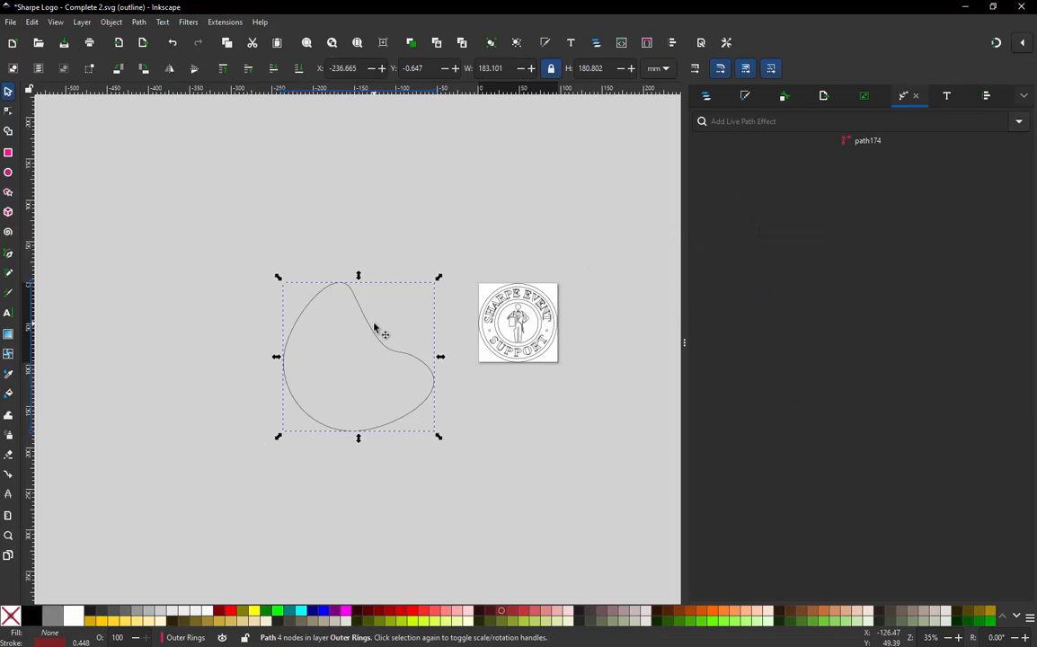
left_click(229, 23)
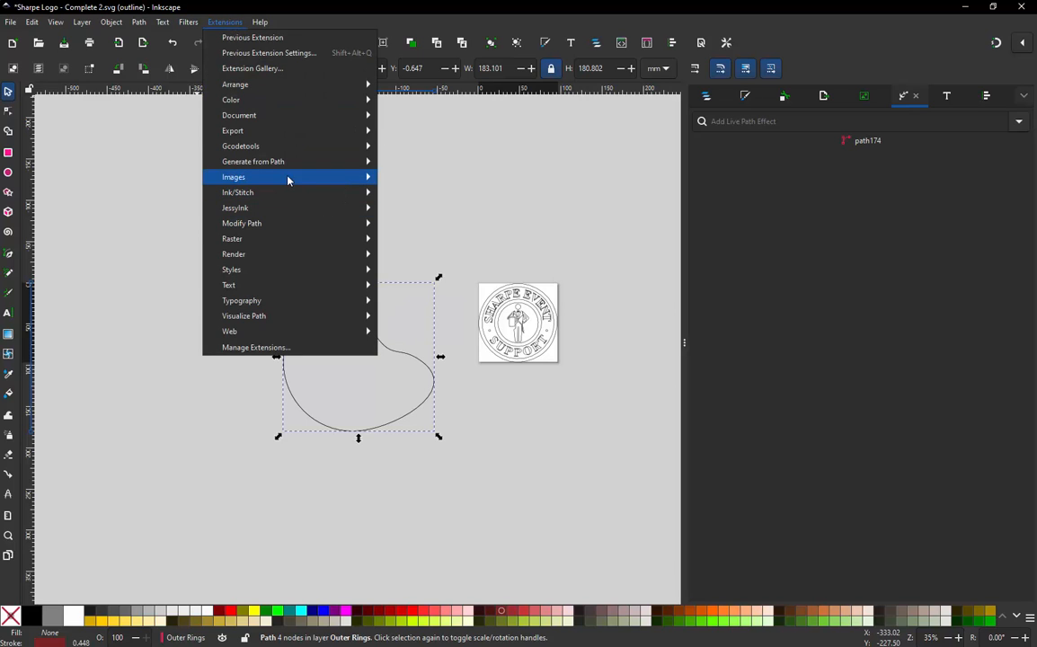
mouse_move(285, 194)
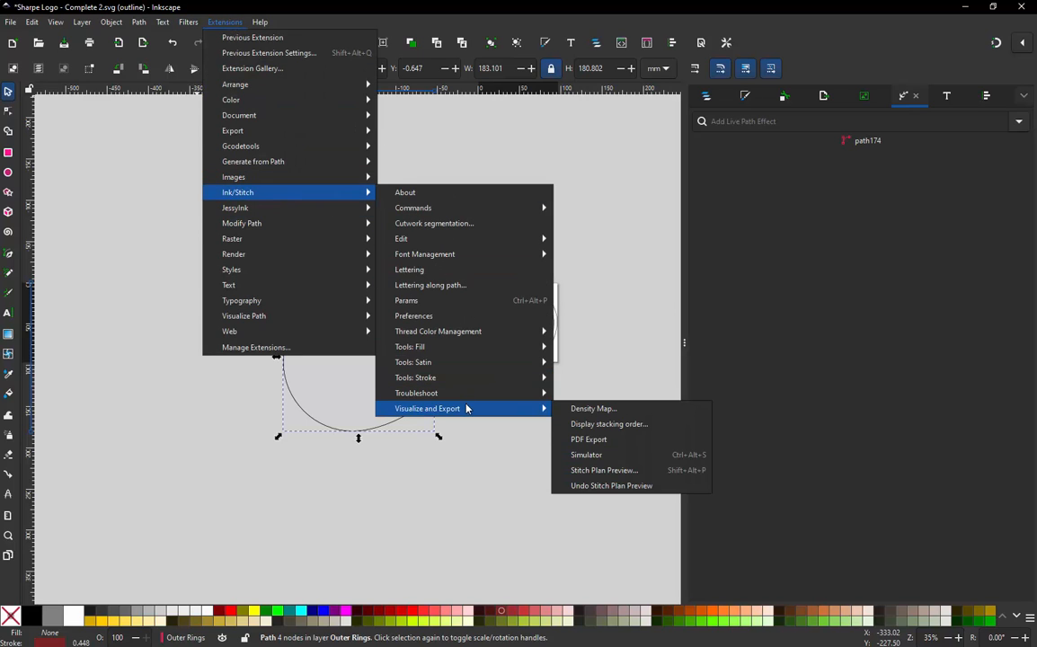
mouse_move(515, 369)
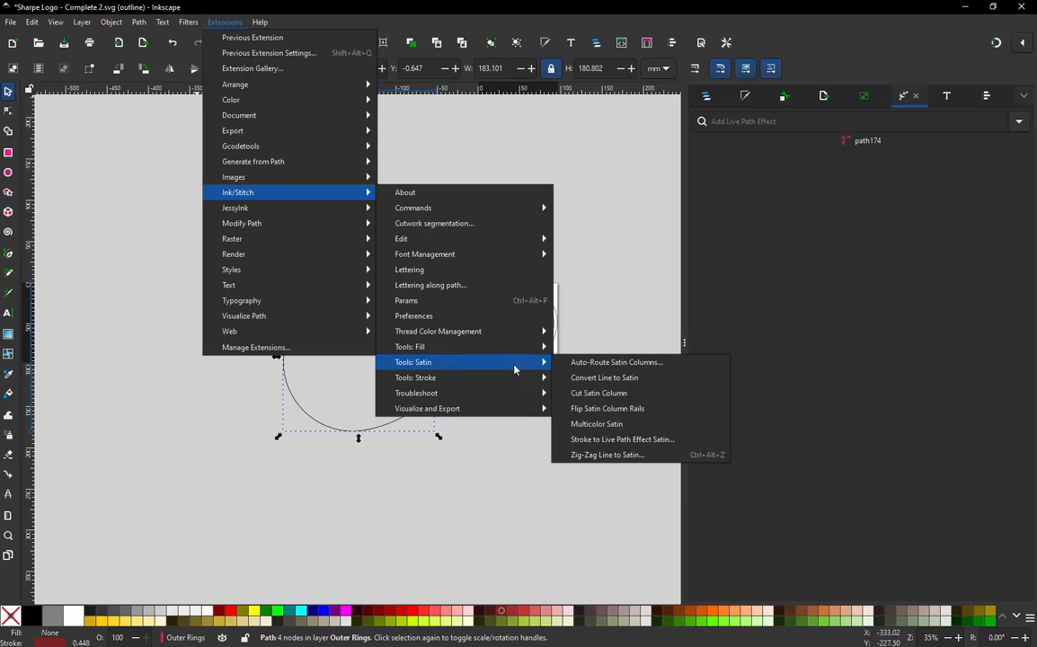
left_click(635, 439)
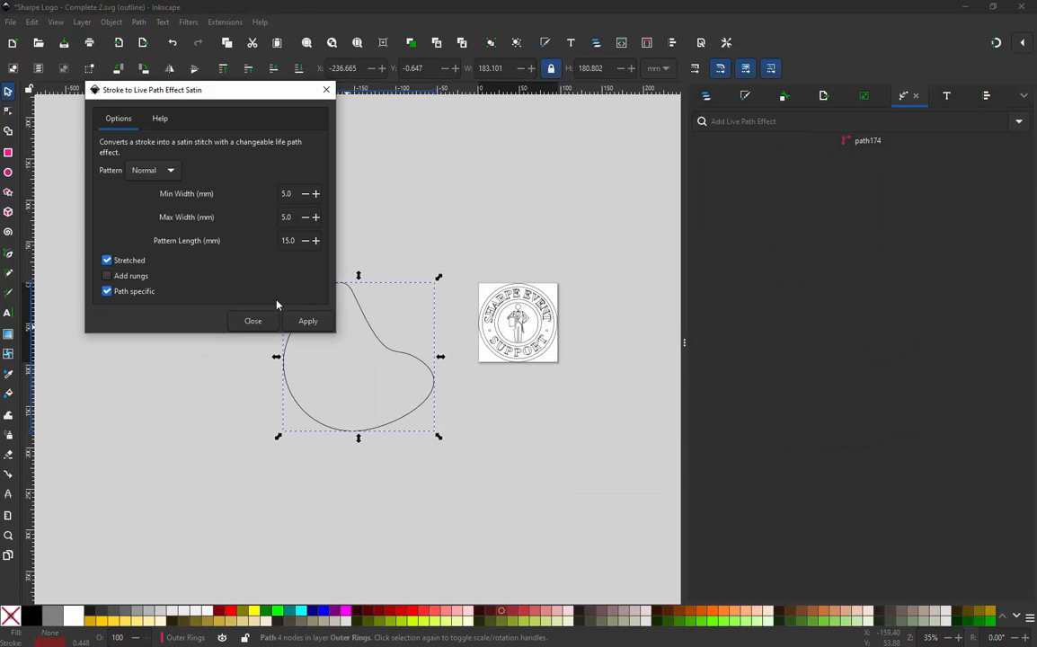
left_click(303, 322)
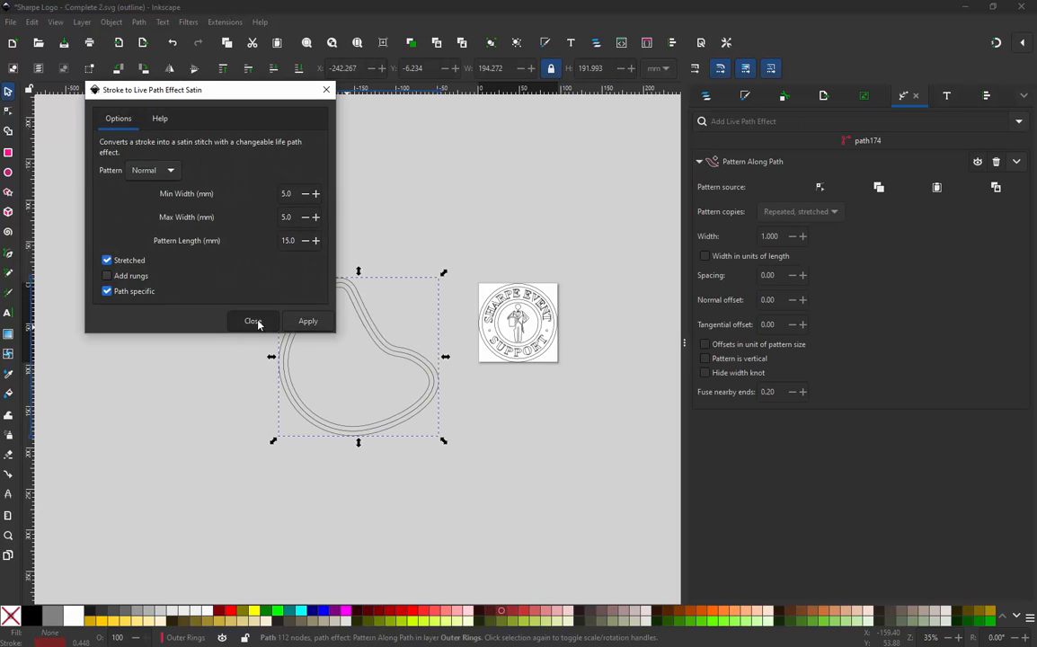
left_click(255, 322)
Step: Measure the new 5.0 mm satin's rail spacing along the previous measurement line, and deselect the satin
scroll(351, 337, "up", 4)
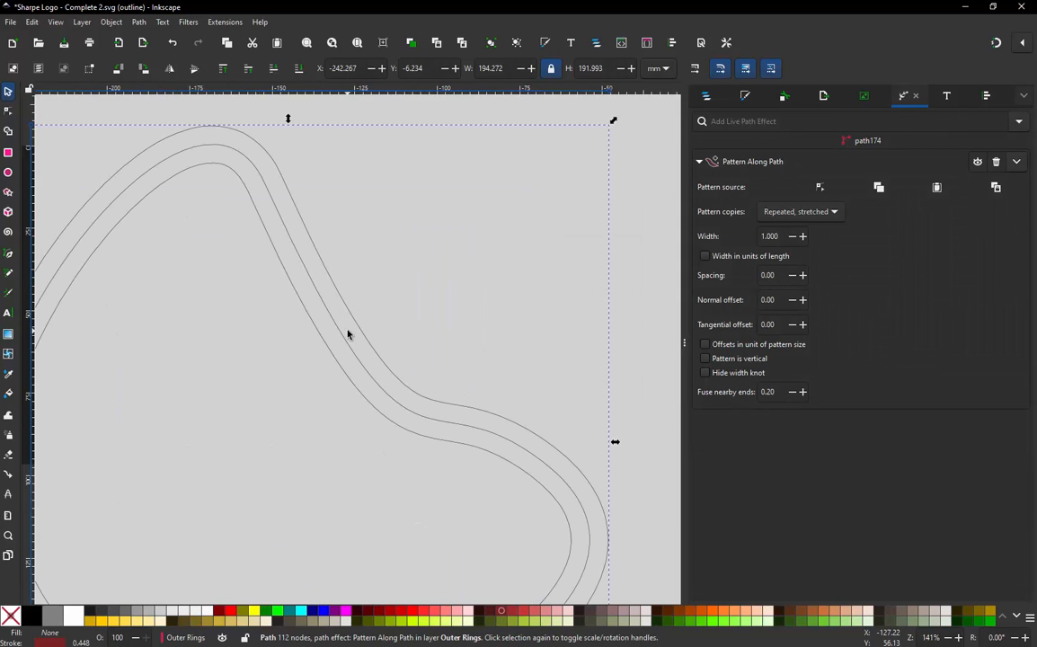
key("m")
scroll(292, 274, "up", 2)
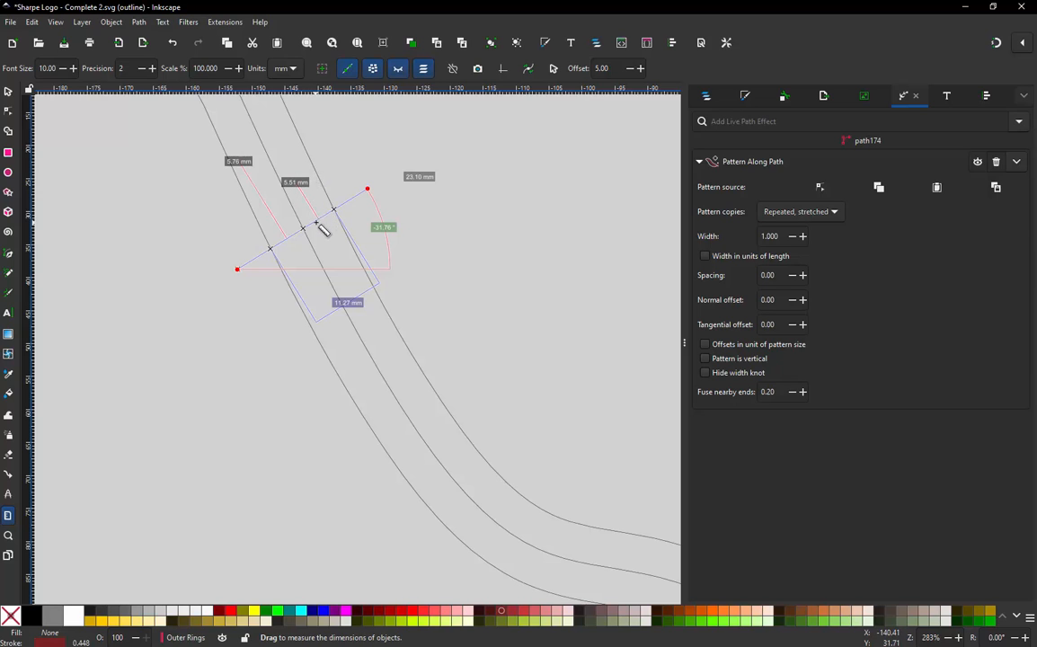
scroll(344, 264, "down", 4)
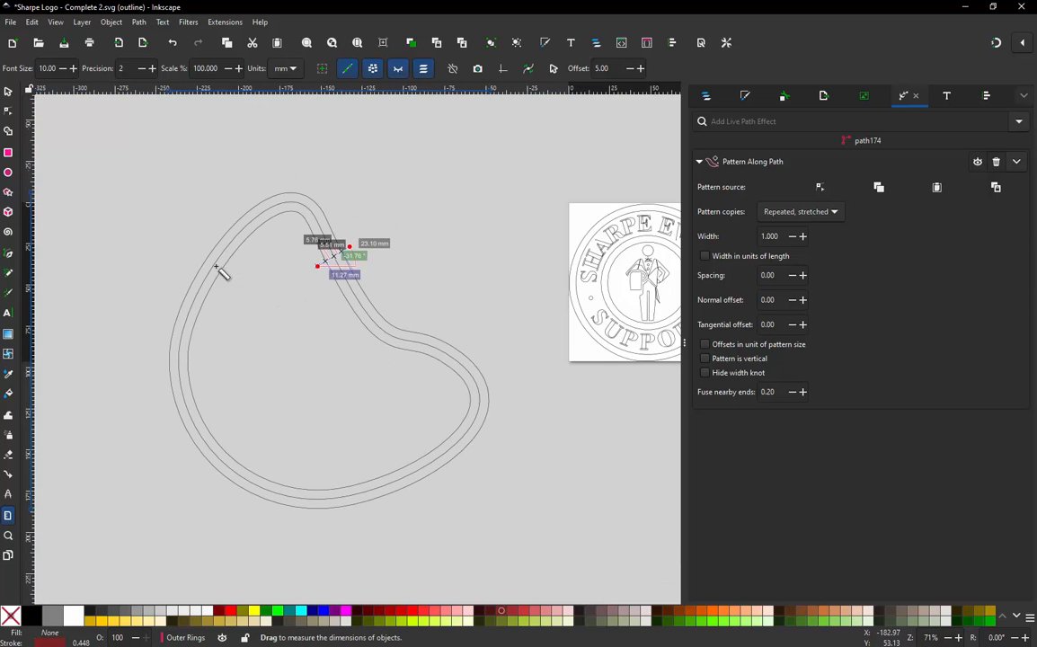
key("s")
left_click(111, 208)
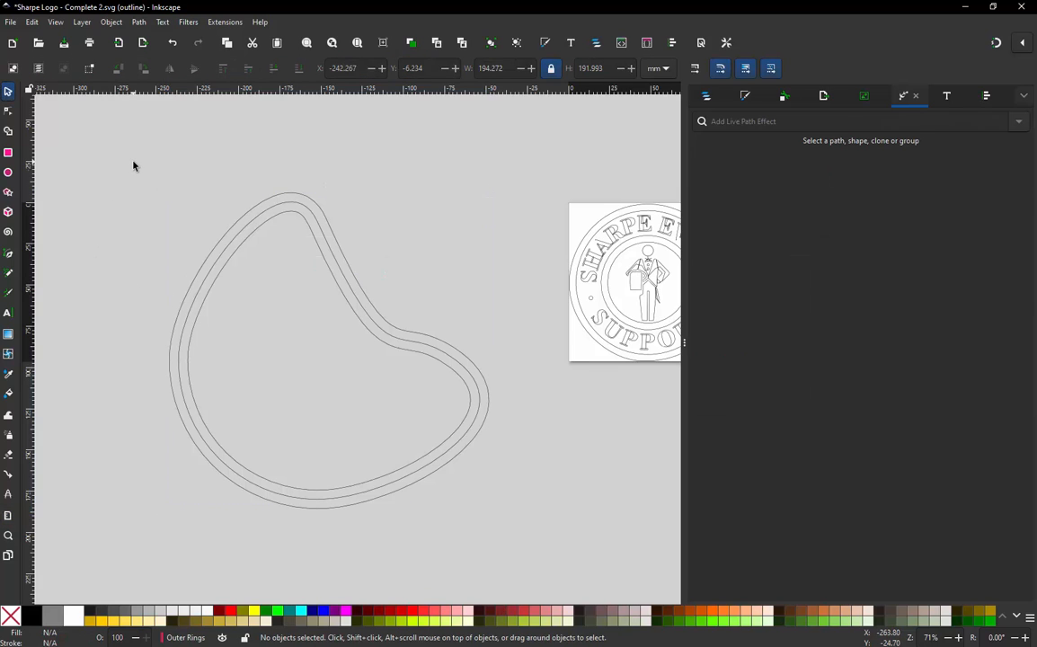
Step: Show the document's list of layers and objects
scroll(303, 340, "down", 2)
scroll(304, 340, "up", 1)
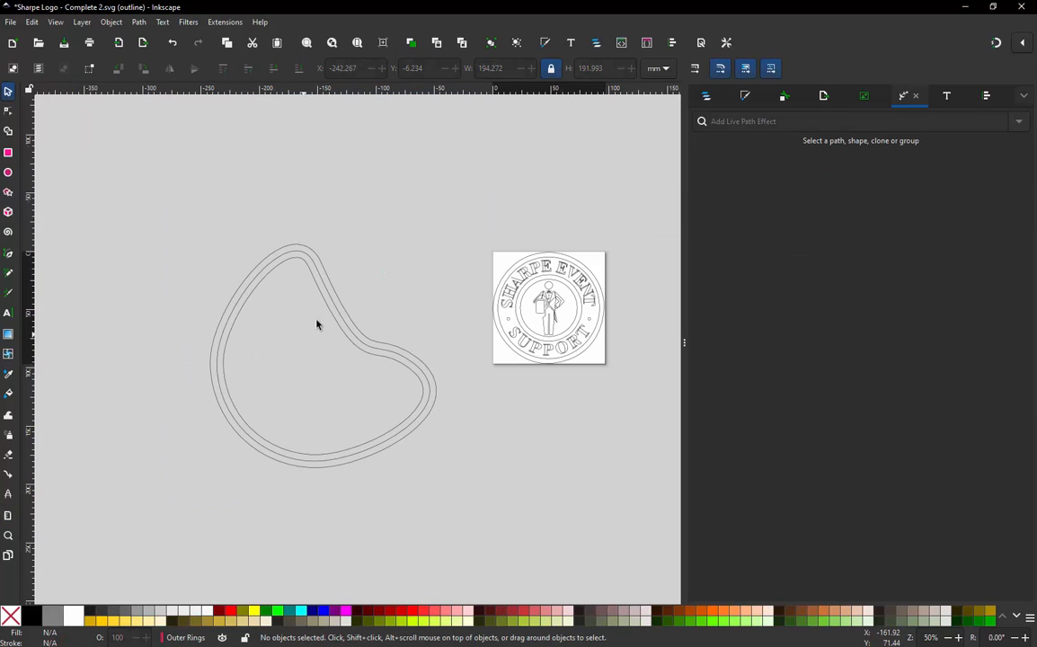
left_click(707, 97)
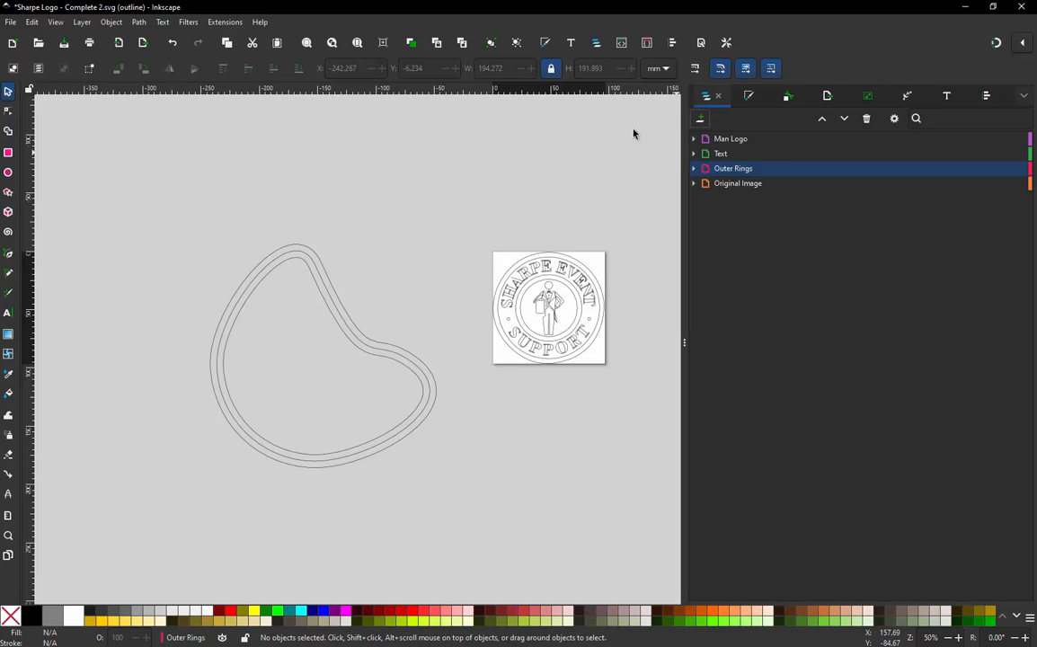
scroll(356, 396, "up", 1)
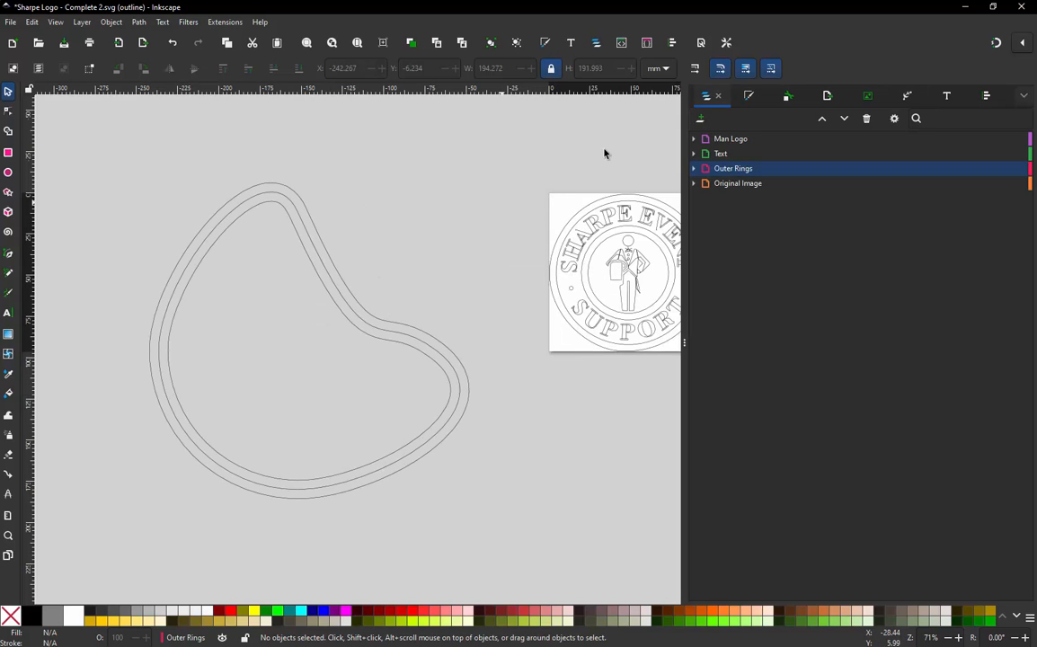
Step: Add a new layer above Outer Rings, and delete the bare centre outline path173 from the Outer Rings layer
left_click(699, 120)
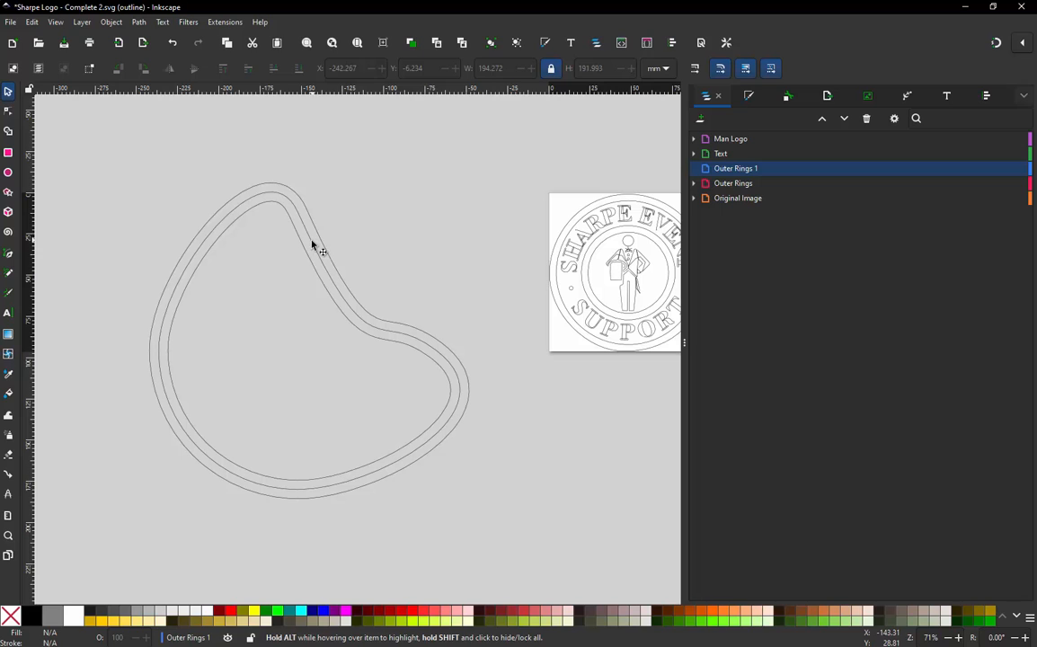
left_click(693, 185)
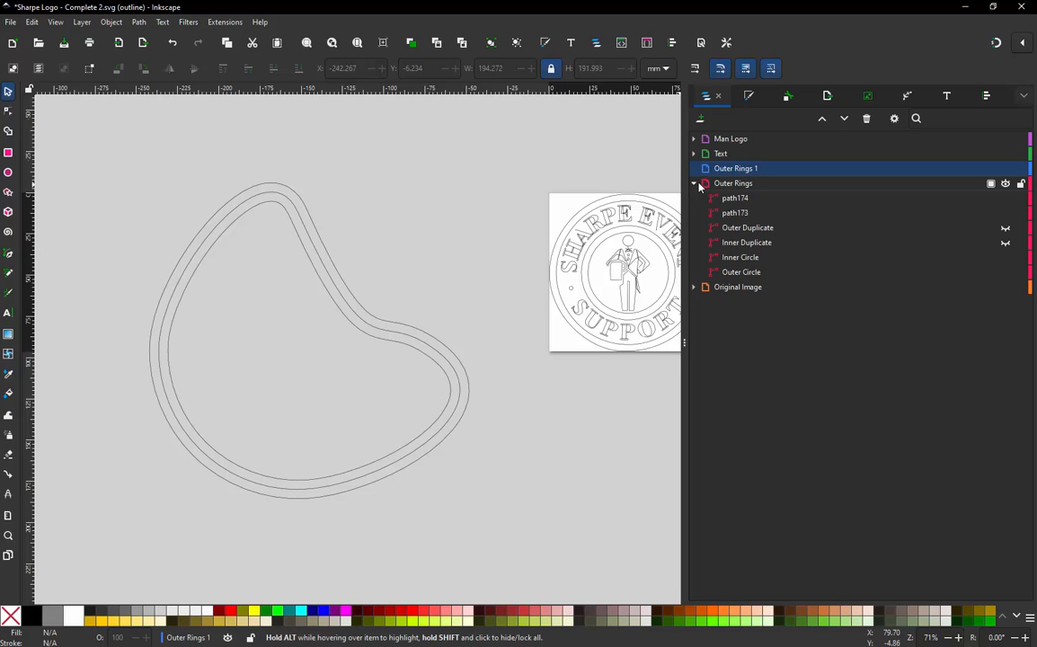
left_click(744, 198)
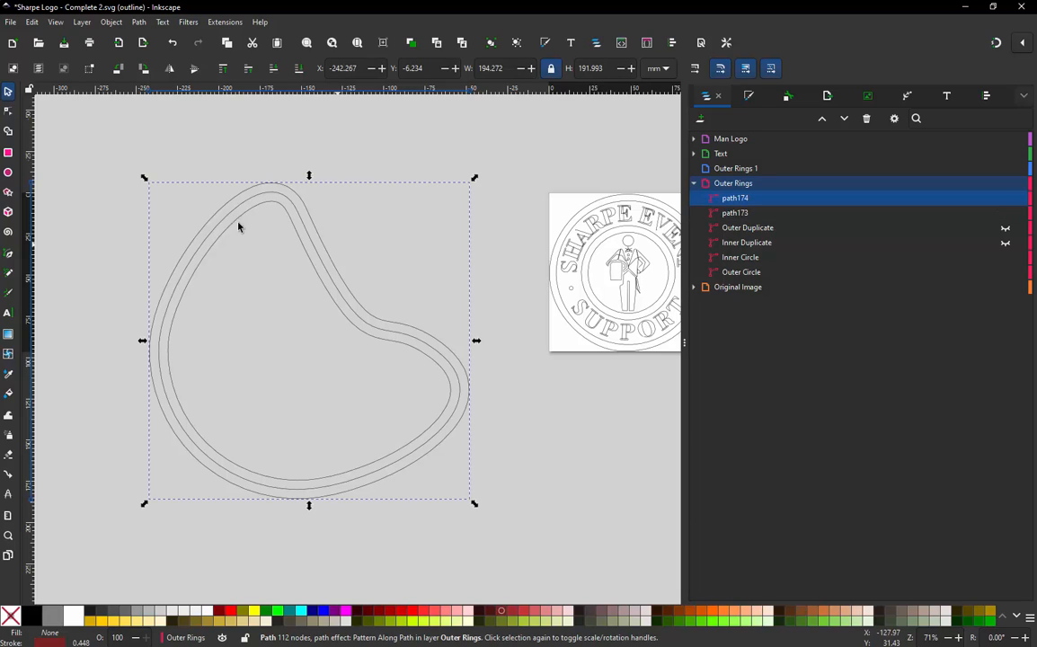
left_click(735, 214)
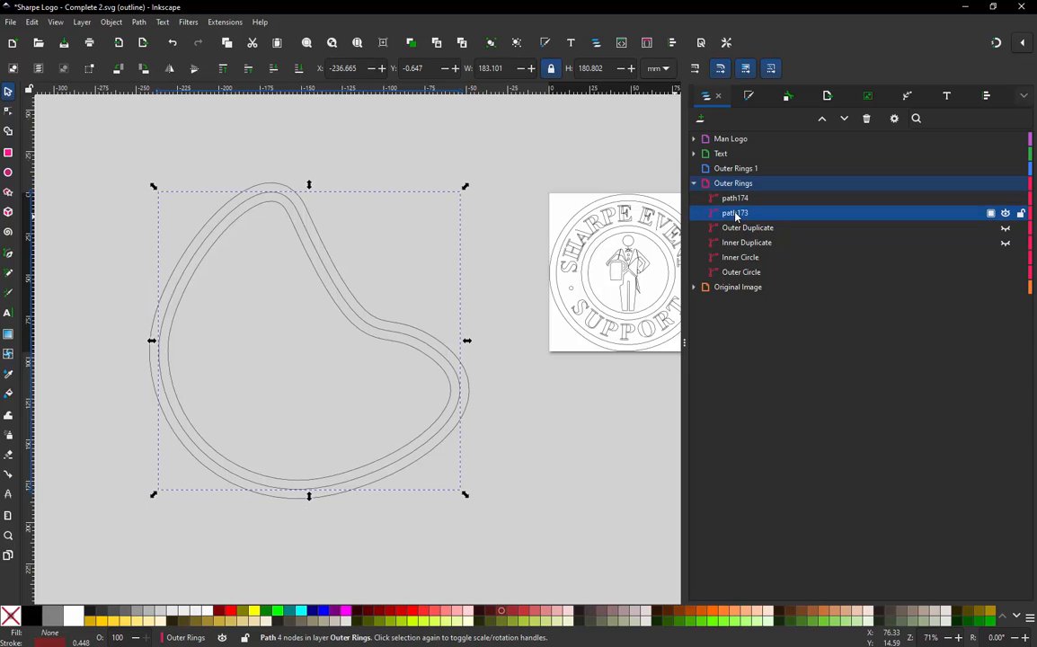
key("Delete")
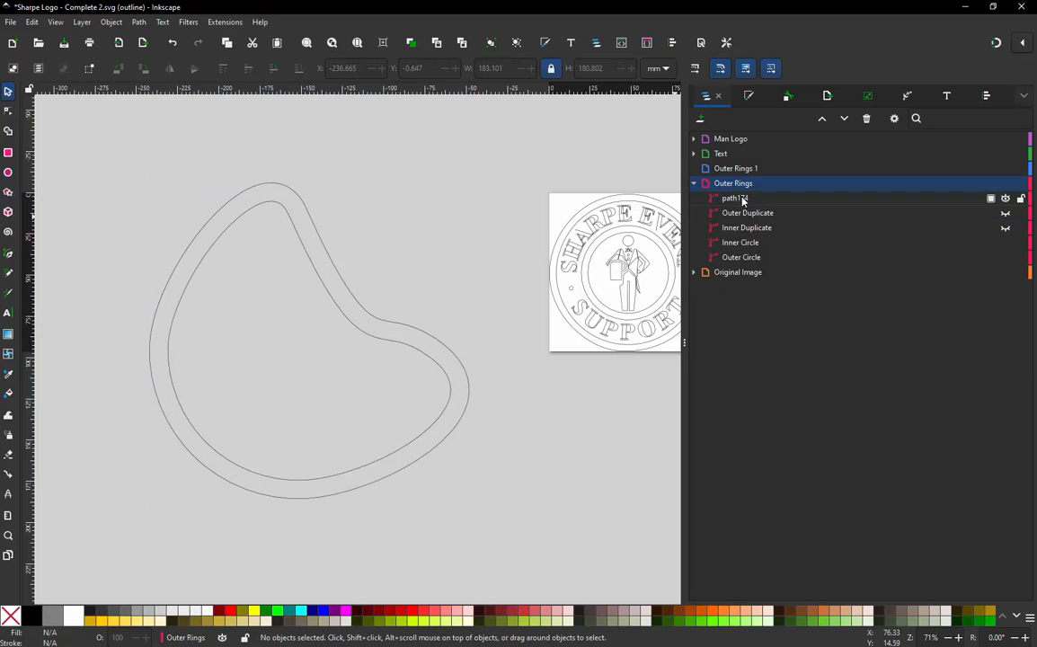
Step: Show the remaining satin's underlying path and nodes with the Node tool, and deselect the satin
key("n")
left_click(308, 258)
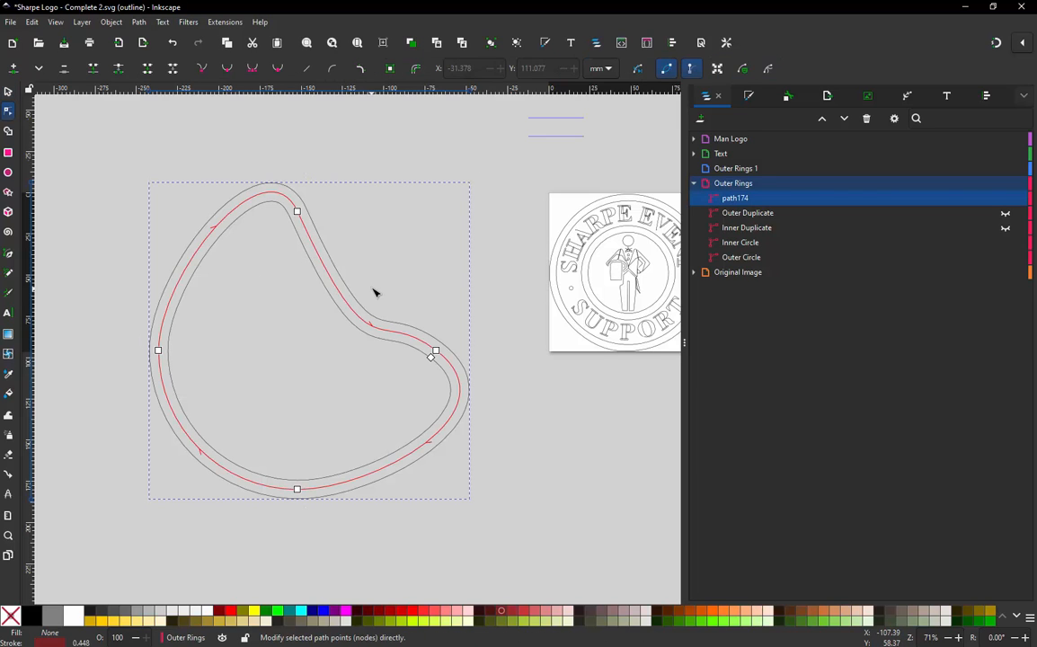
left_click(8, 92)
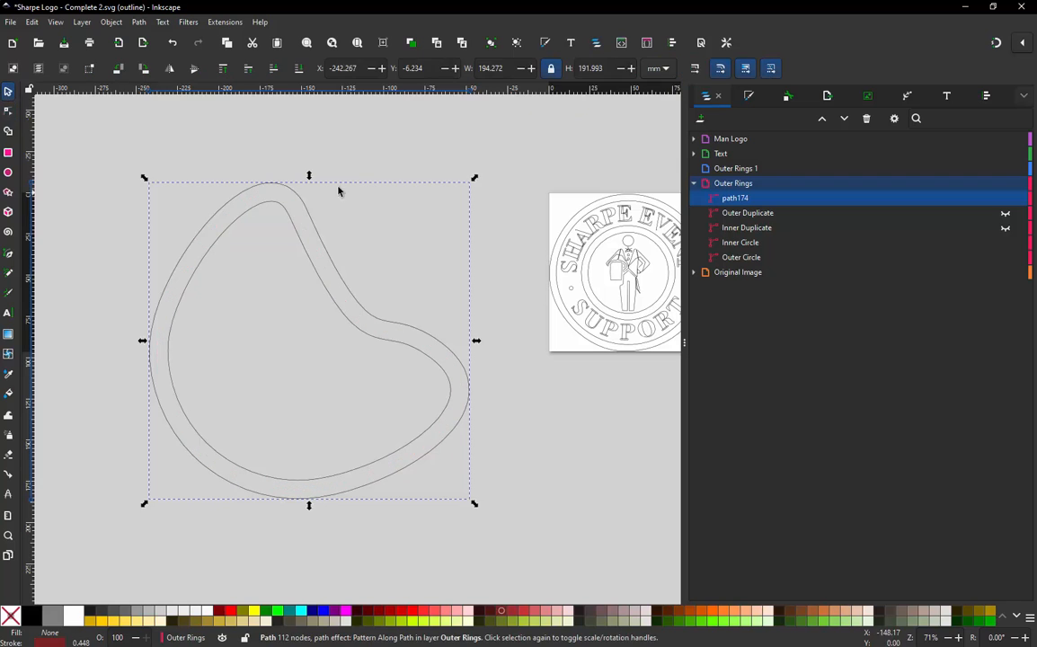
left_click(264, 243)
scroll(256, 293, "down", 1)
scroll(279, 273, "up", 1)
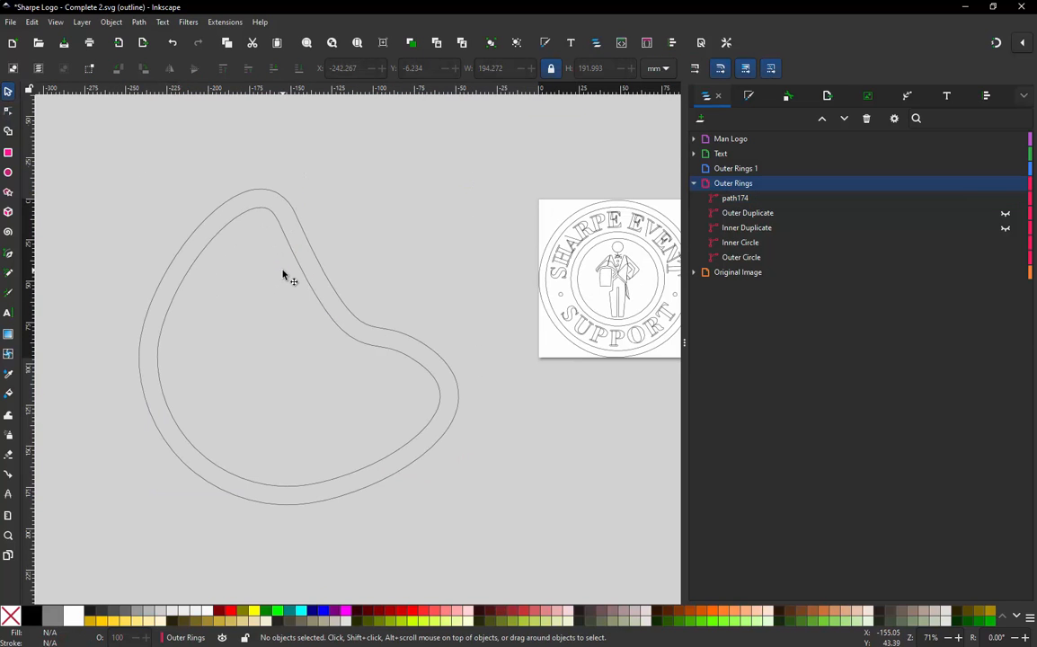